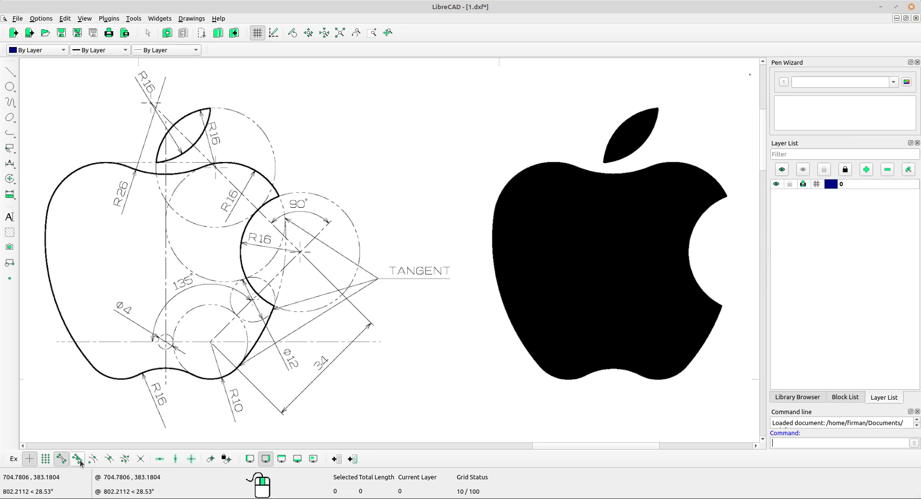
Turn on Snap Middle and pan across the apple reference drawing.
click(107, 459)
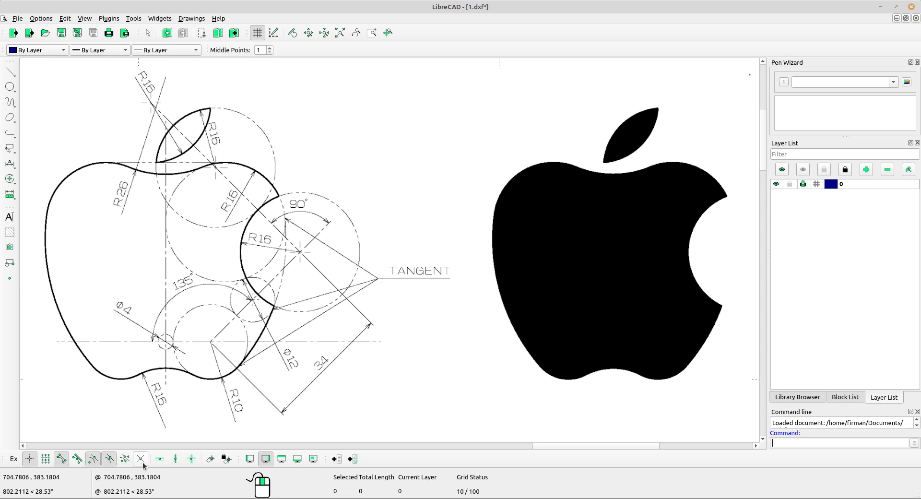
mouse_move(160, 341)
middle_down()
mouse_move(287, 315)
mouse_move(389, 262)
mouse_move(381, 350)
middle_up()
scroll(389, 267, up, 3)
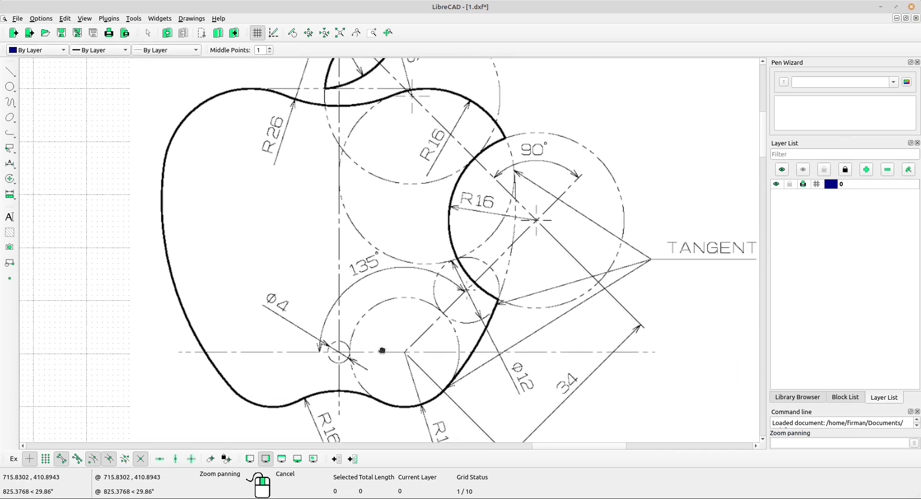
scroll(395, 320, down, 2)
middle_drag(402, 295, 399, 300)
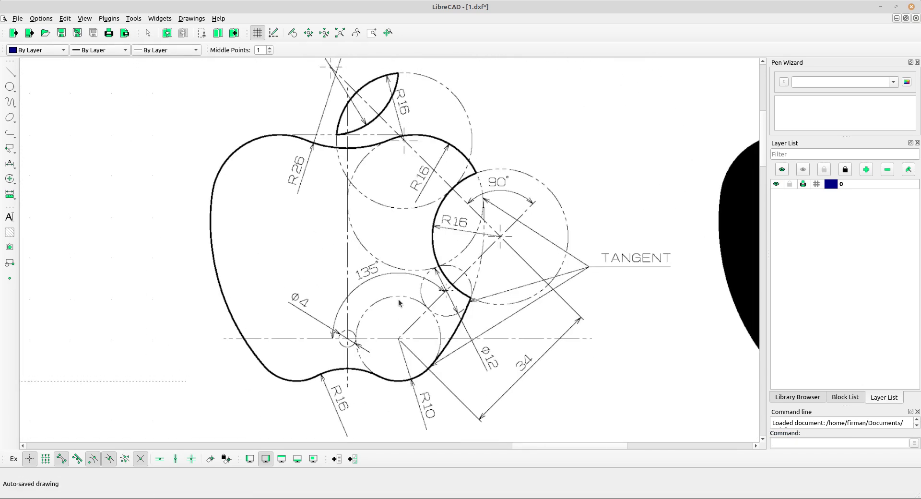
Look closer around the reference's Ø4 circle, then shift the view to the apple outline.
middle_drag(327, 332, 349, 249)
scroll(370, 259, up, 3)
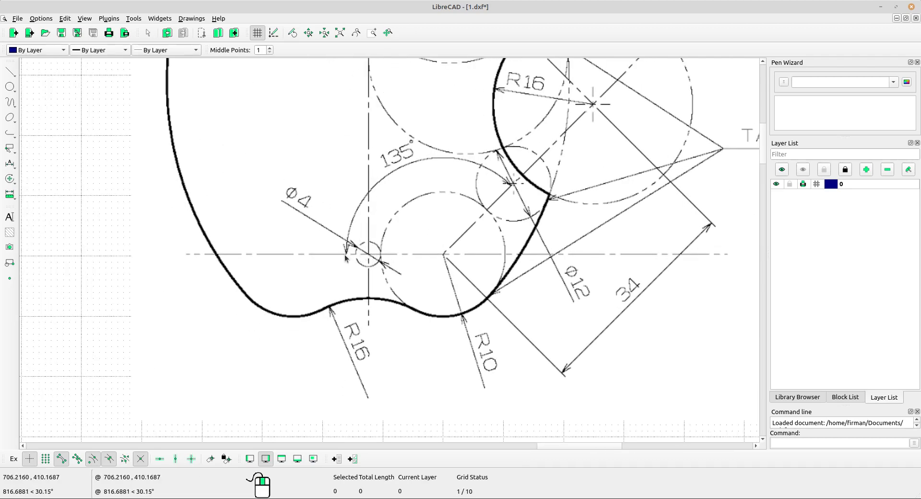
scroll(345, 254, down, 3)
middle_drag(249, 259, 354, 270)
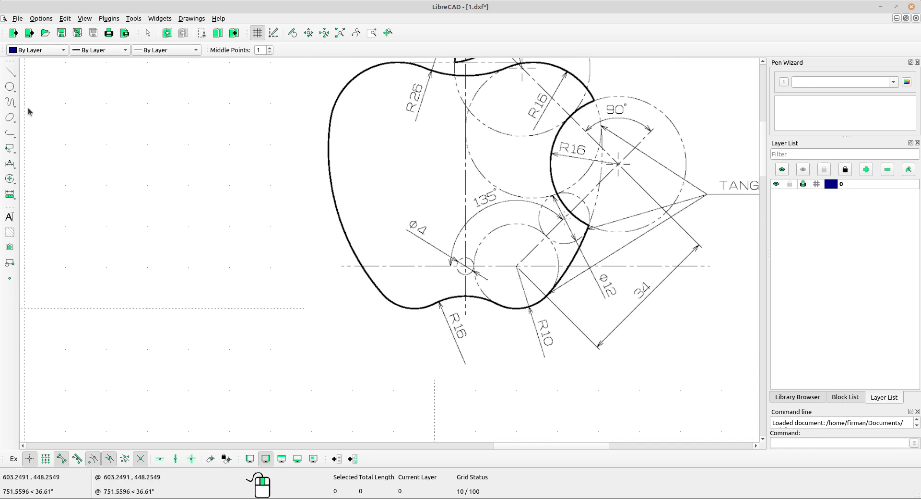
click(10, 91)
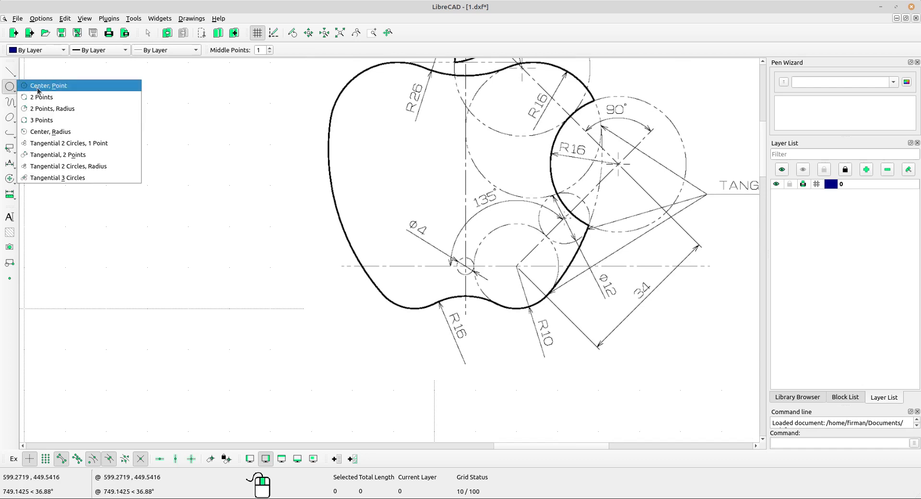
Draw a radius-2 circle by centre and radius in the blank area beside the apple.
click(50, 132)
scroll(439, 268, up, 3)
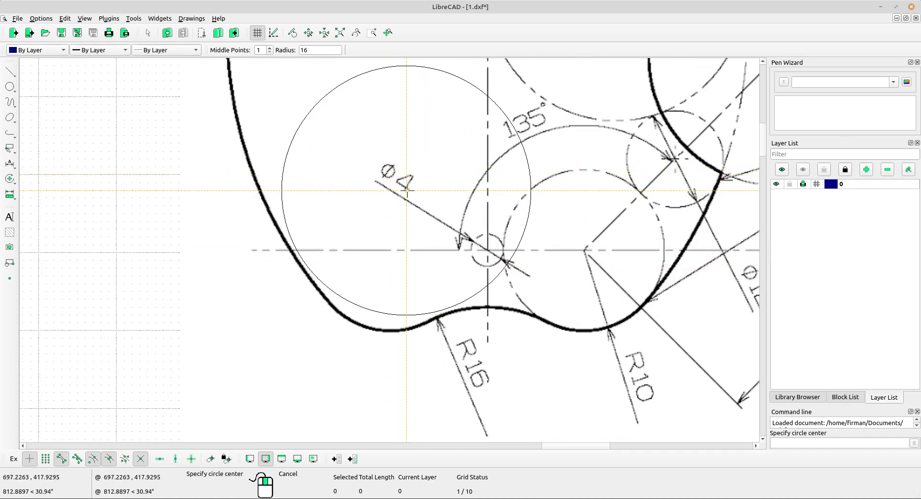
scroll(398, 175, down, 3)
middle_drag(221, 167, 345, 238)
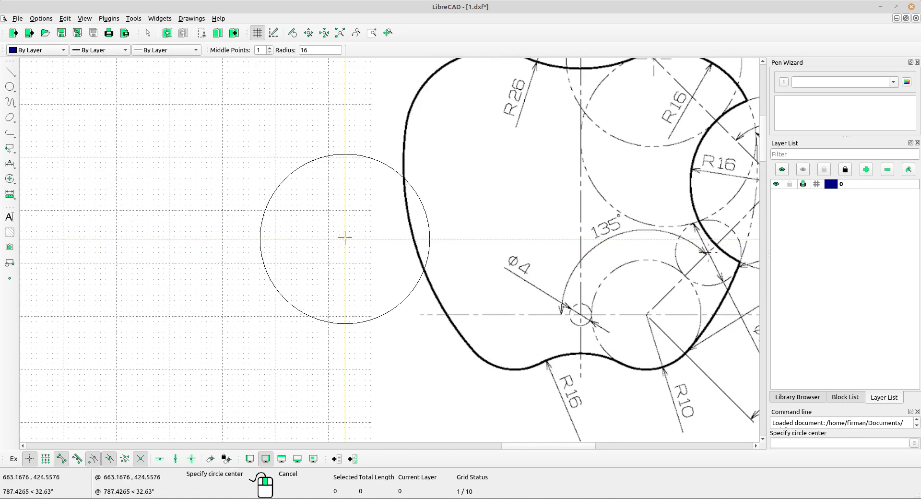
scroll(345, 238, down, 1)
click(310, 49)
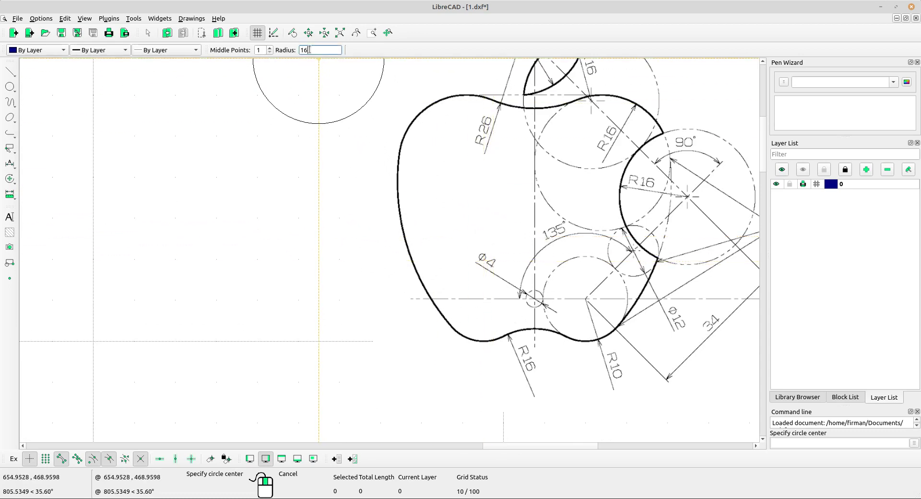
text(2)
middle_drag(249, 165, 302, 220)
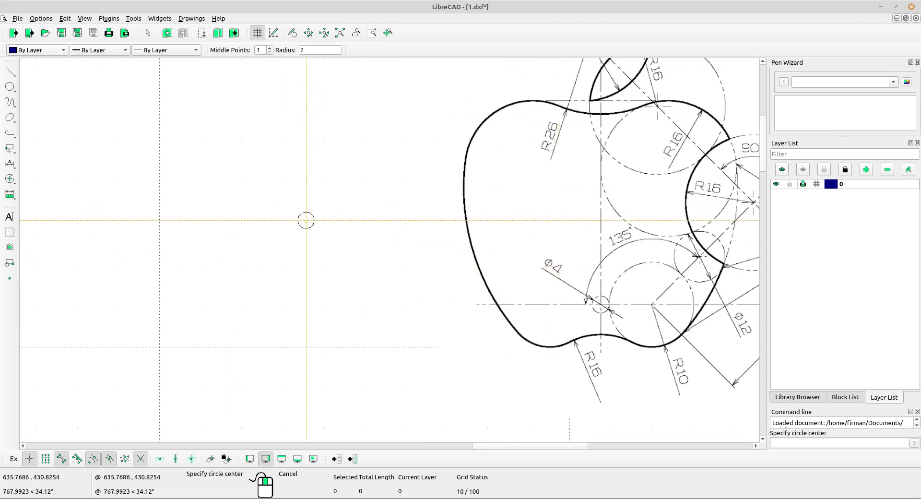
middle_drag(165, 263, 202, 245)
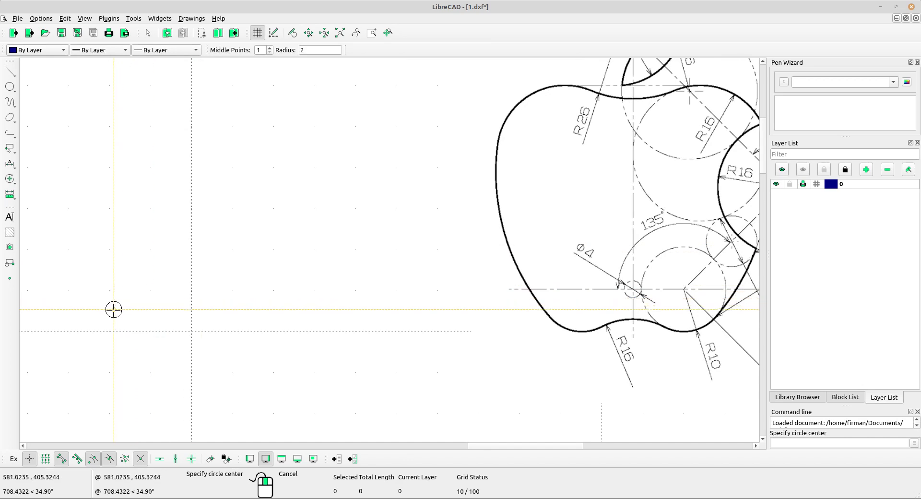
click(105, 320)
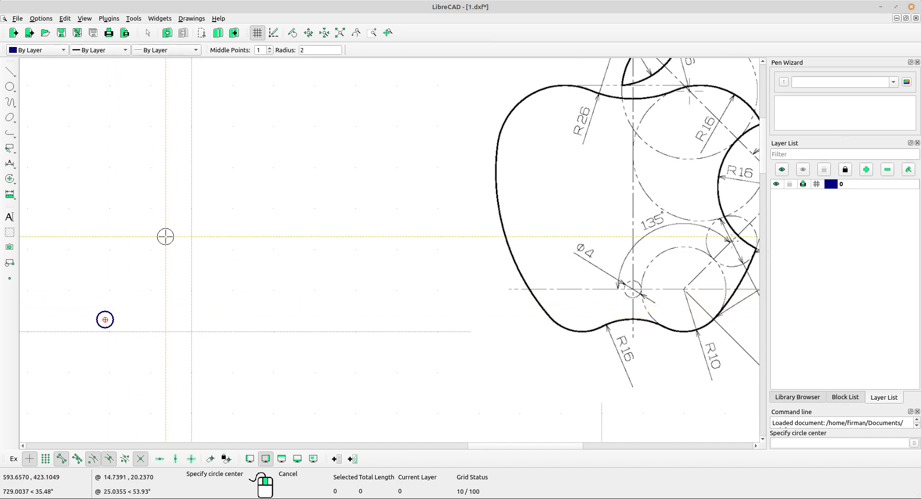
right_click(193, 251)
Place a radius-10 circle to the right of the small one and select it.
middle_drag(494, 304, 465, 266)
scroll(682, 238, up, 3)
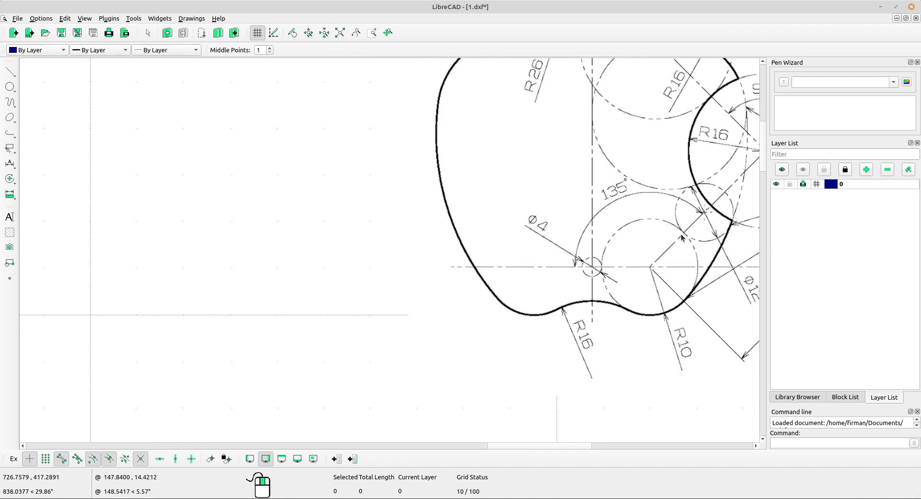
mouse_move(657, 271)
middle_down()
mouse_move(595, 272)
mouse_move(551, 258)
middle_up()
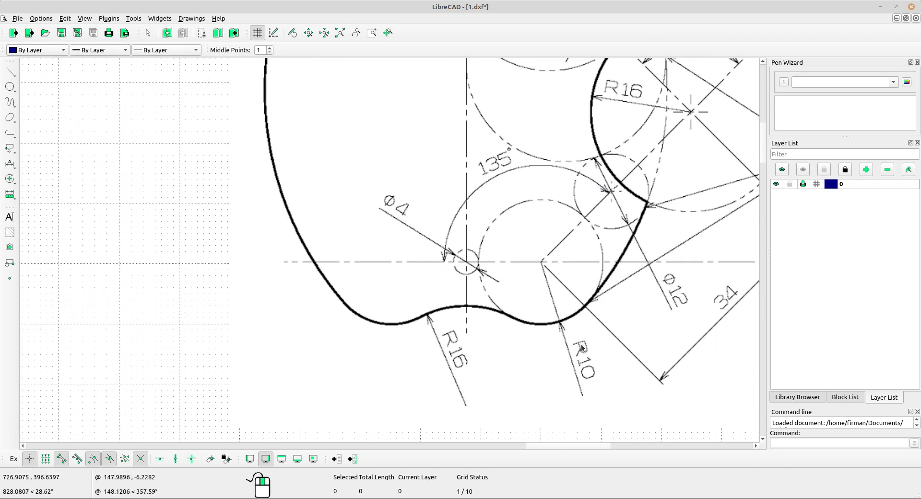
scroll(578, 344, up, 3)
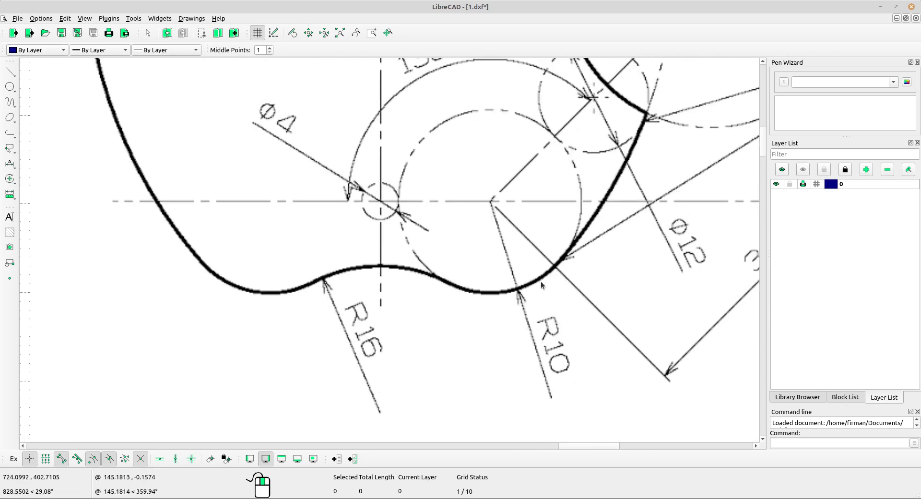
scroll(469, 273, down, 6)
mouse_move(480, 272)
middle_down()
mouse_move(492, 271)
mouse_move(370, 259)
middle_up()
click(14, 96)
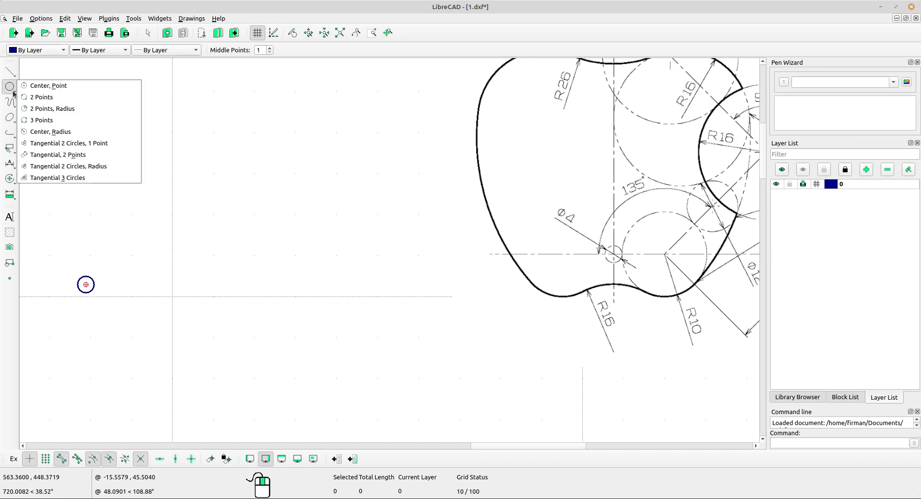
click(21, 131)
drag(310, 49, 293, 46)
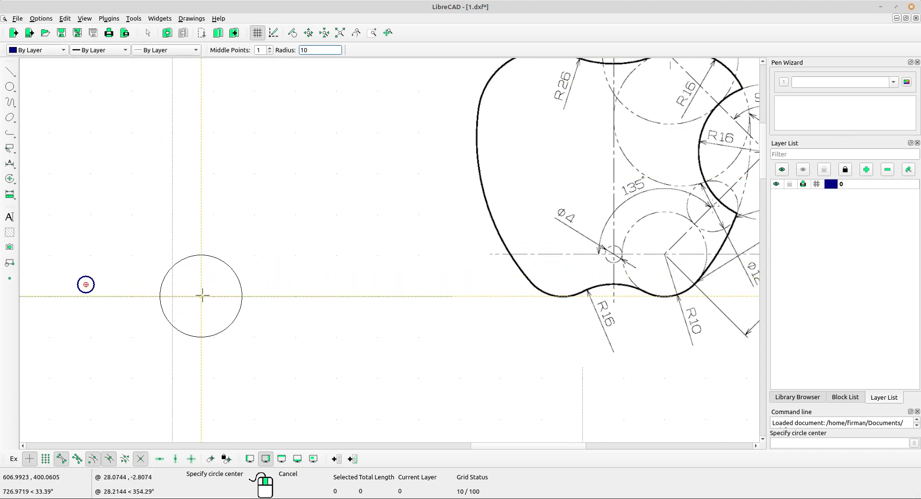
click(257, 286)
scroll(257, 286, up, 1)
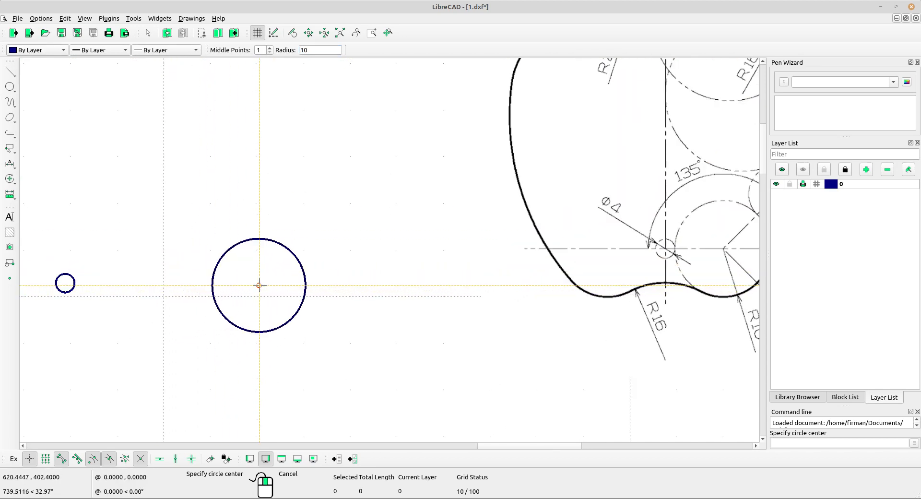
right_click(242, 275)
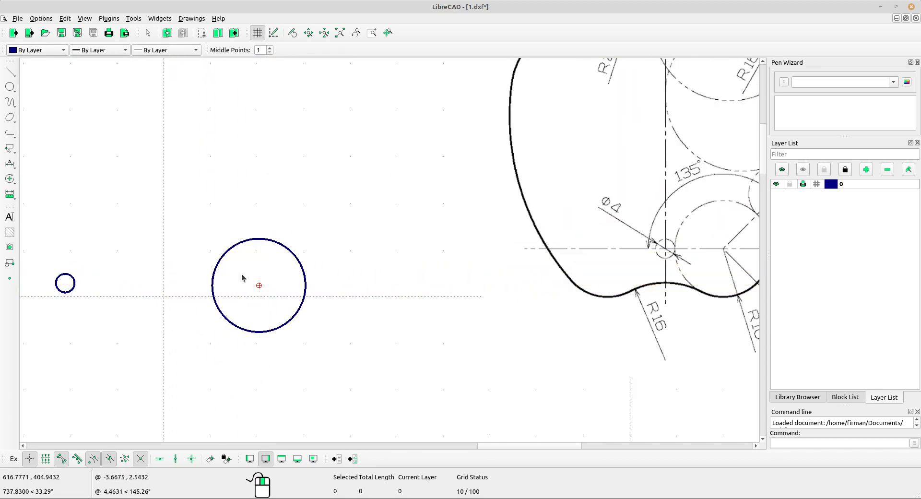
click(201, 262)
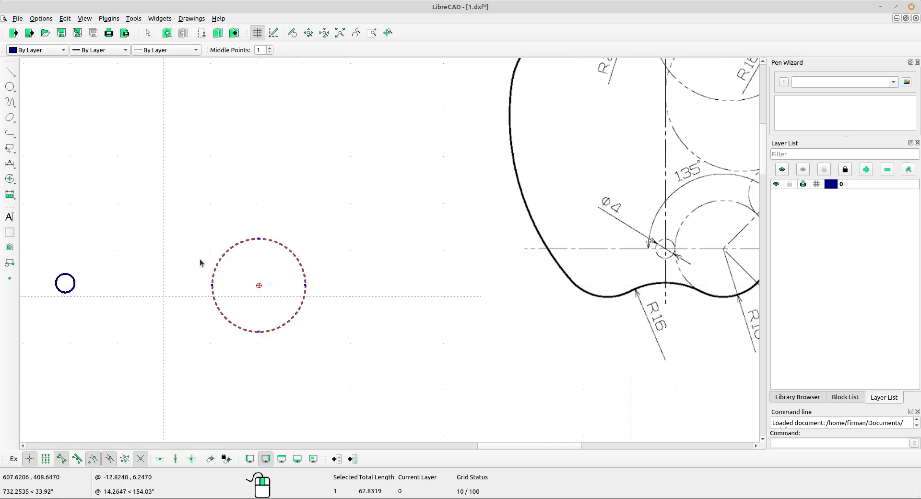
Move the radius-10 circle so its left quadrant meets the radius-2 circle's right quadrant.
click(14, 180)
click(34, 179)
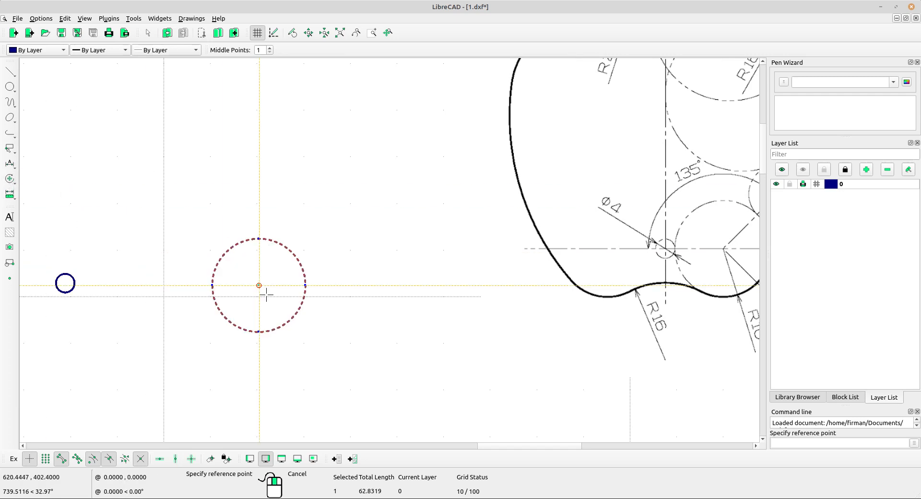
scroll(209, 299, up, 5)
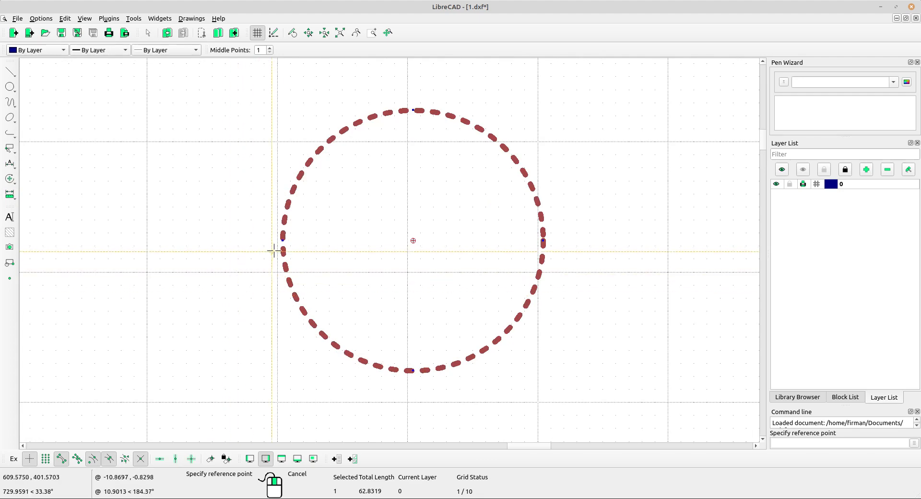
click(283, 240)
scroll(336, 242, down, 4)
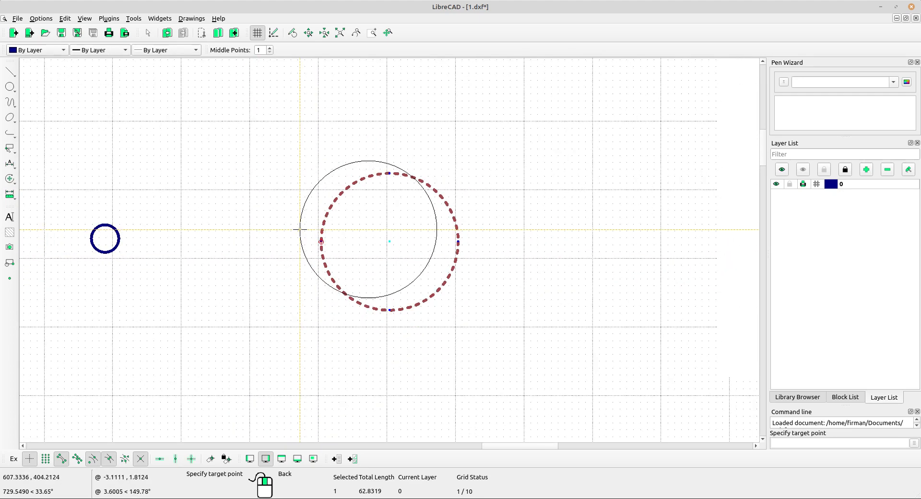
scroll(206, 250, up, 2)
scroll(198, 250, up, 5)
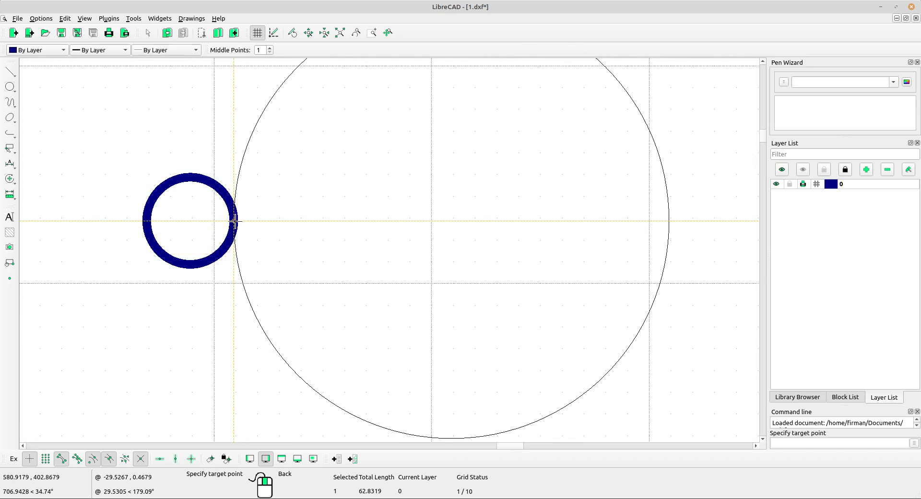
click(234, 221)
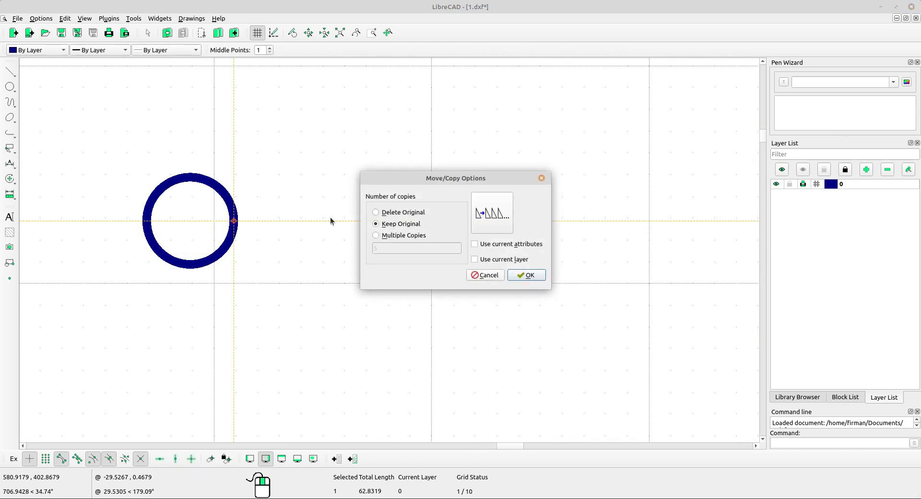
click(527, 275)
scroll(527, 275, down, 5)
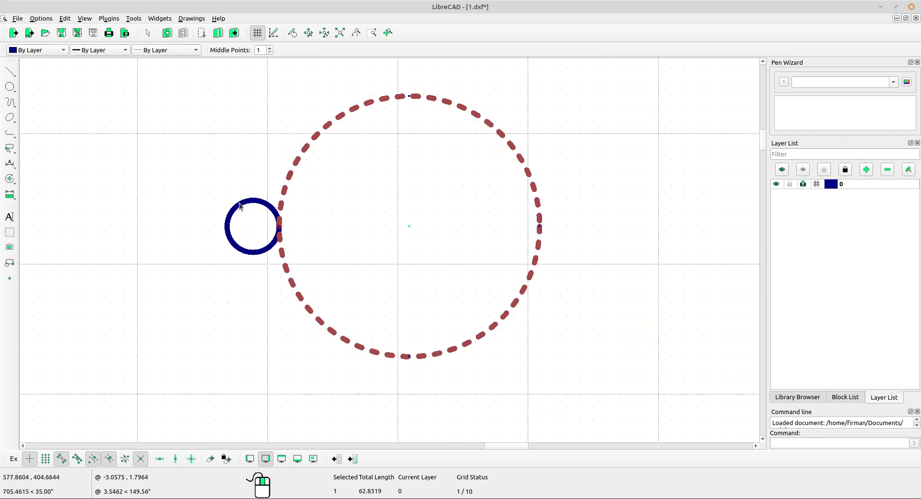
middle_drag(491, 261, 304, 276)
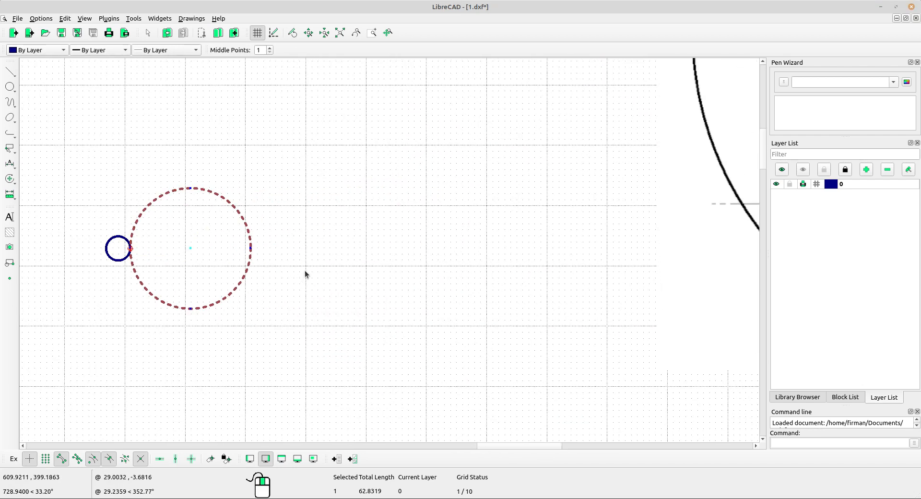
key(Escape)
scroll(392, 266, down, 4)
middle_drag(400, 275, 296, 264)
scroll(348, 251, down, 3)
scroll(229, 252, up, 3)
scroll(239, 256, down, 3)
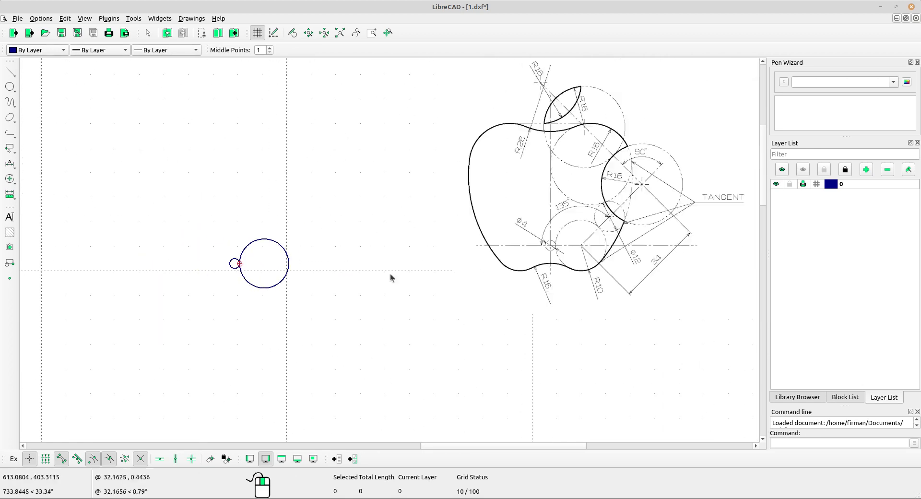
middle_drag(479, 288, 411, 294)
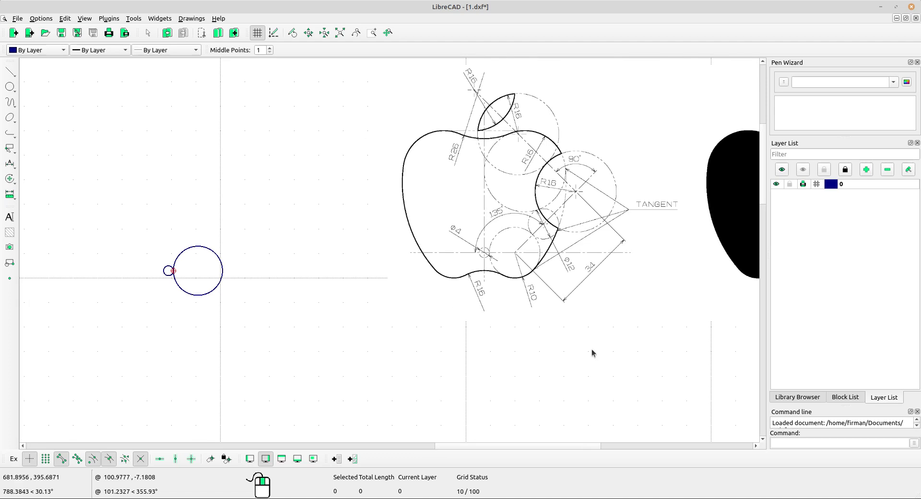
scroll(474, 261, up, 3)
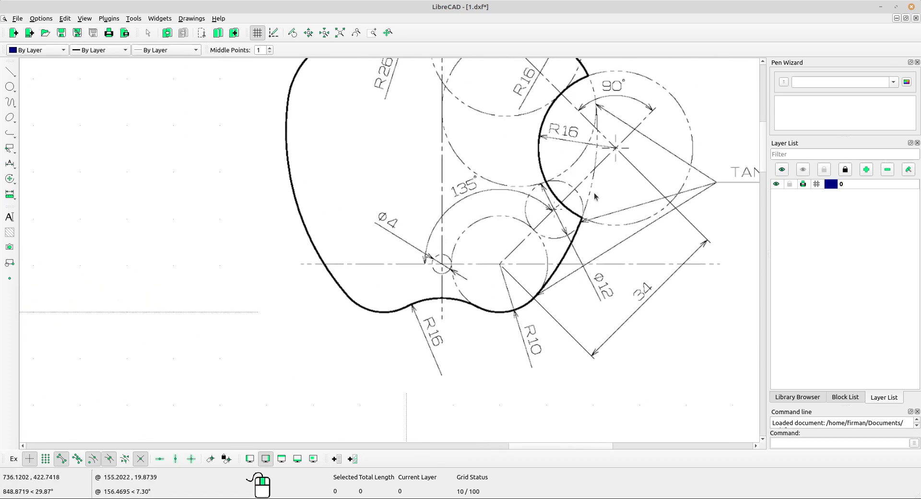
scroll(457, 272, up, 1)
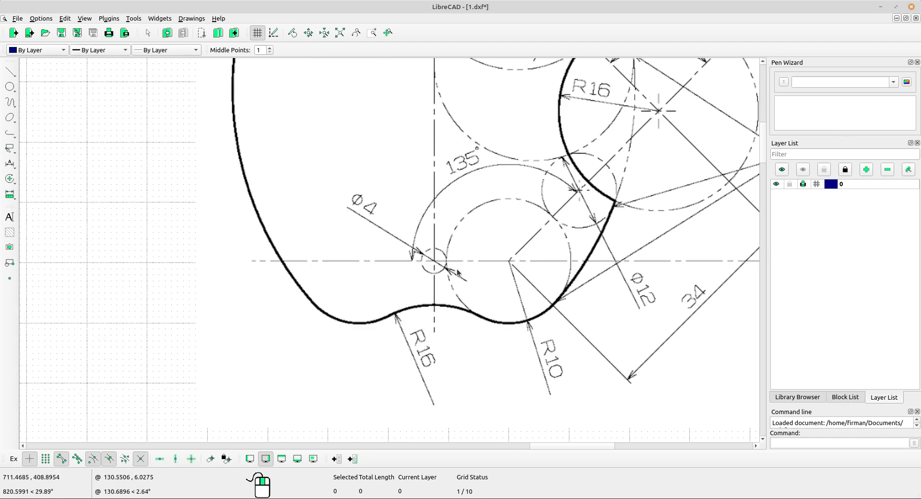
middle_drag(515, 270, 378, 330)
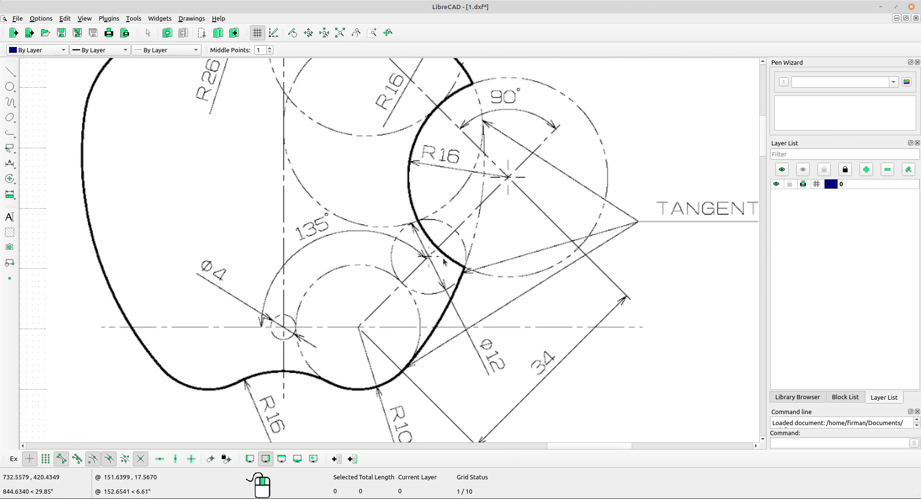
middle_drag(335, 339, 471, 220)
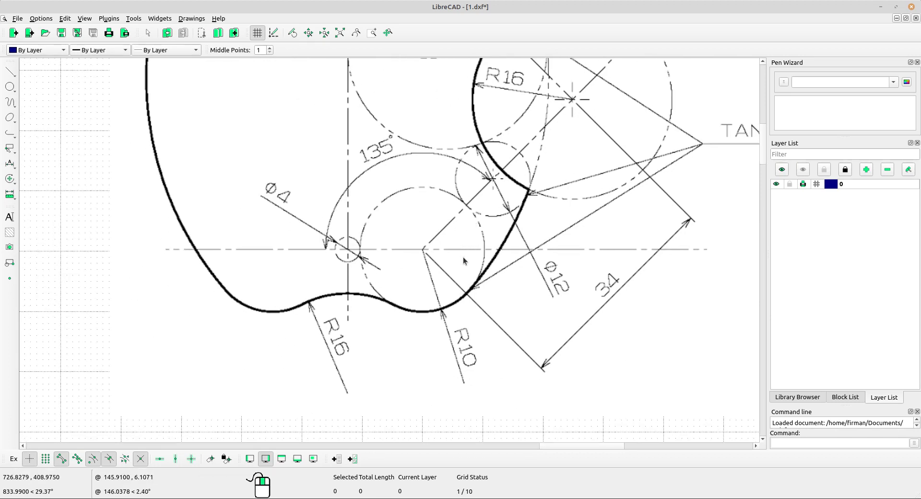
middle_drag(441, 243, 443, 247)
scroll(438, 244, down, 8)
middle_drag(335, 258, 360, 254)
scroll(250, 248, up, 2)
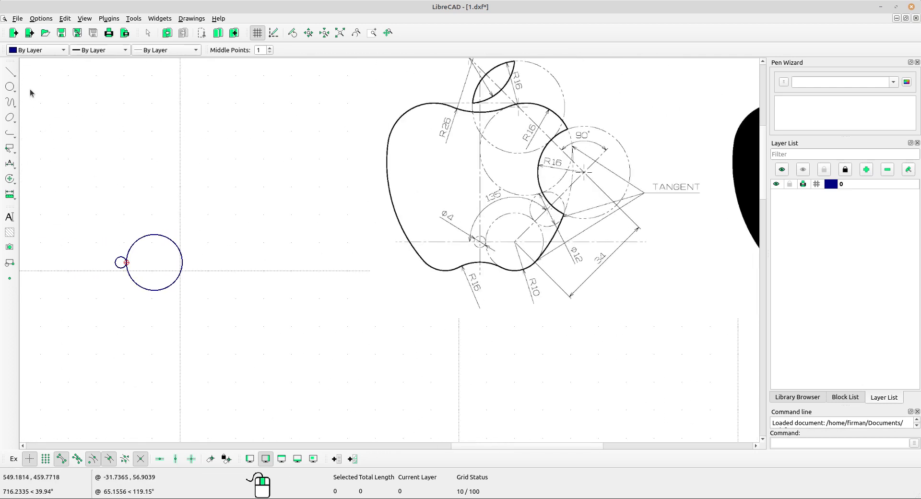
Draw a 34-long horizontal line whose end snaps to the large circle's centre.
click(9, 72)
click(45, 94)
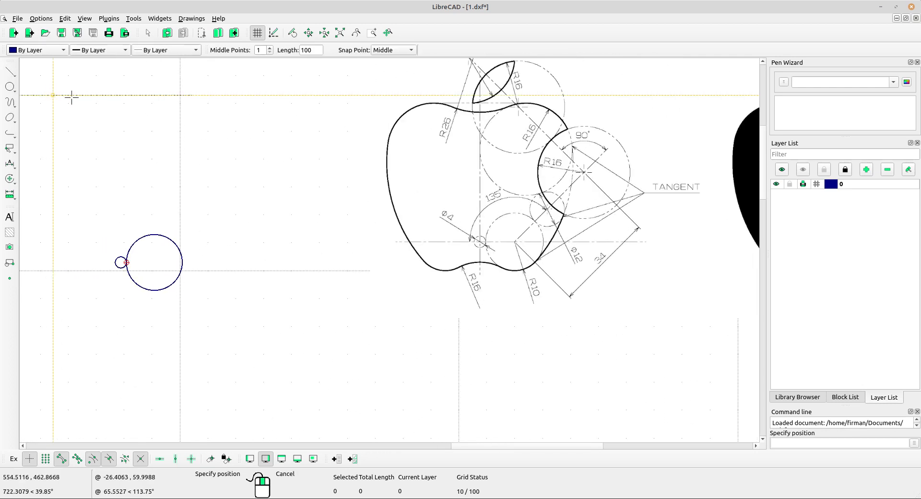
double_click(318, 51)
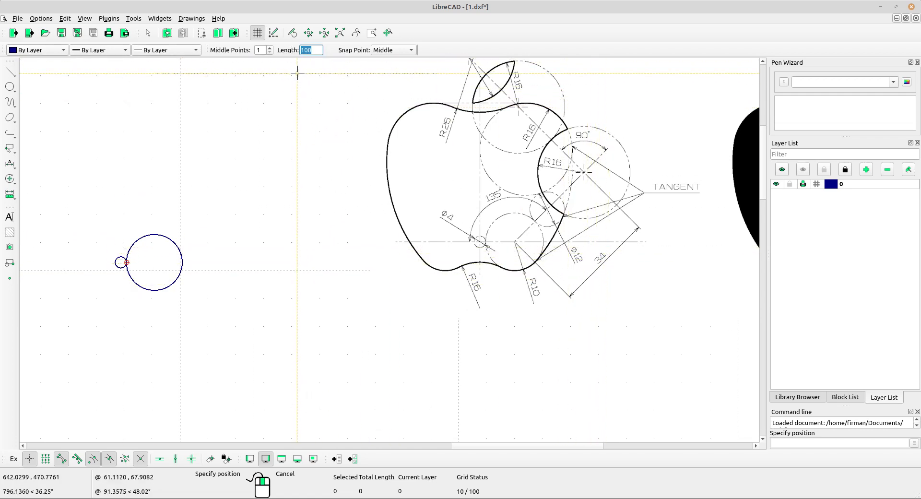
text(34)
click(392, 50)
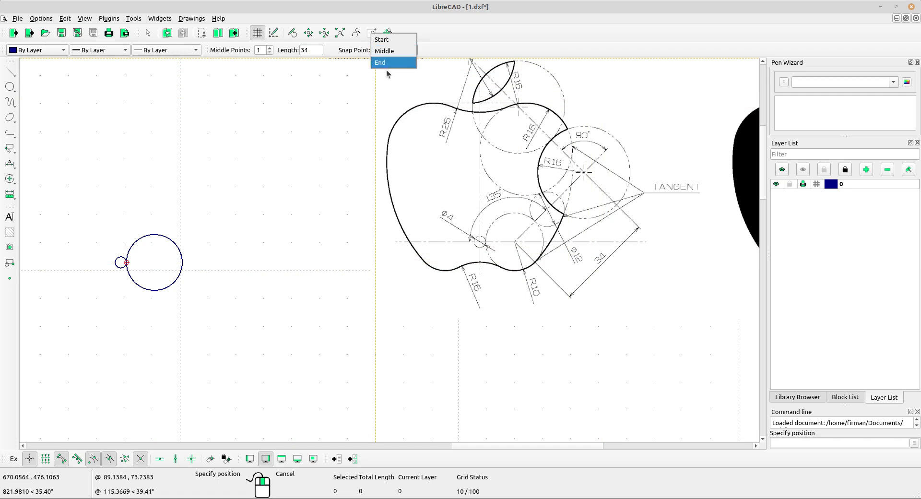
click(388, 63)
scroll(174, 267, up, 2)
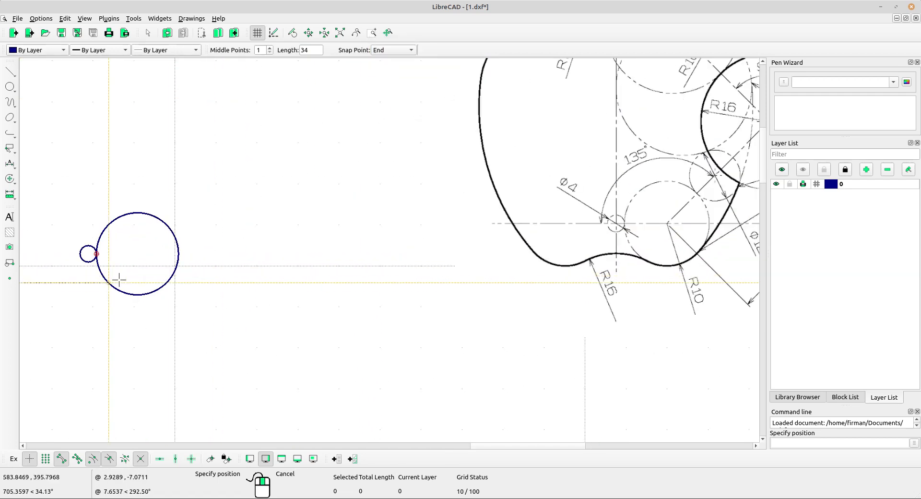
middle_drag(137, 277, 216, 286)
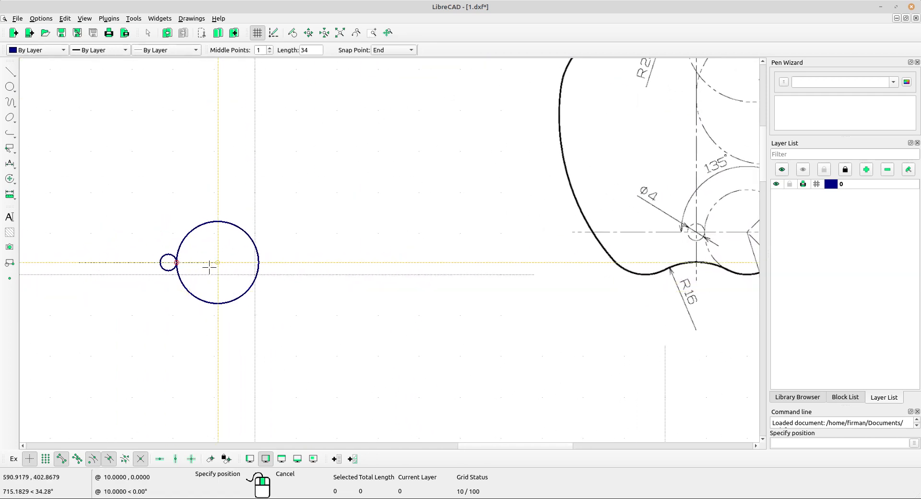
scroll(209, 267, up, 2)
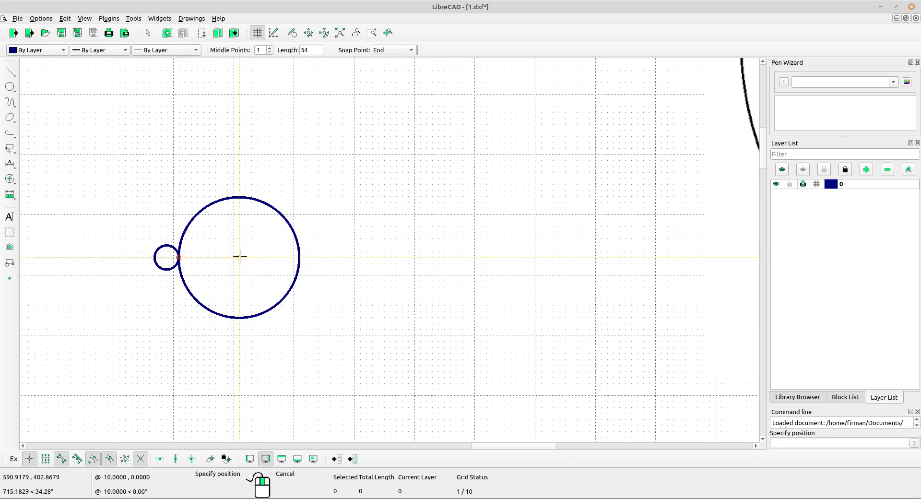
scroll(240, 256, down, 1)
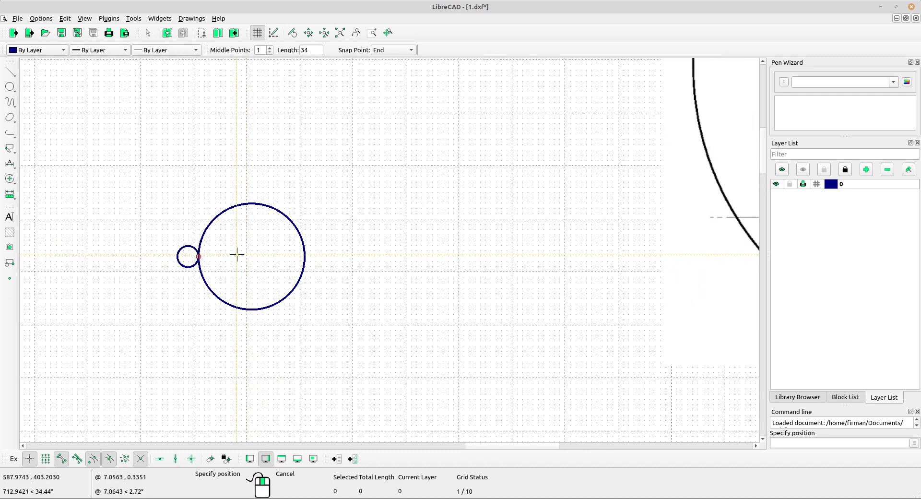
scroll(237, 255, down, 2)
click(270, 256)
middle_drag(395, 290, 340, 302)
scroll(360, 255, down, 3)
right_click(337, 250)
Select the horizontal line and rotate it about the large circle's centre.
scroll(298, 232, up, 1)
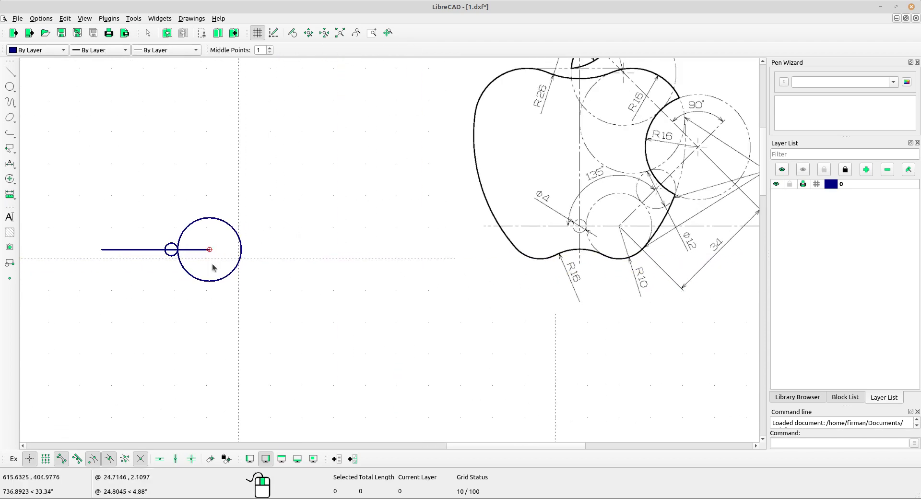
drag(145, 276, 117, 234)
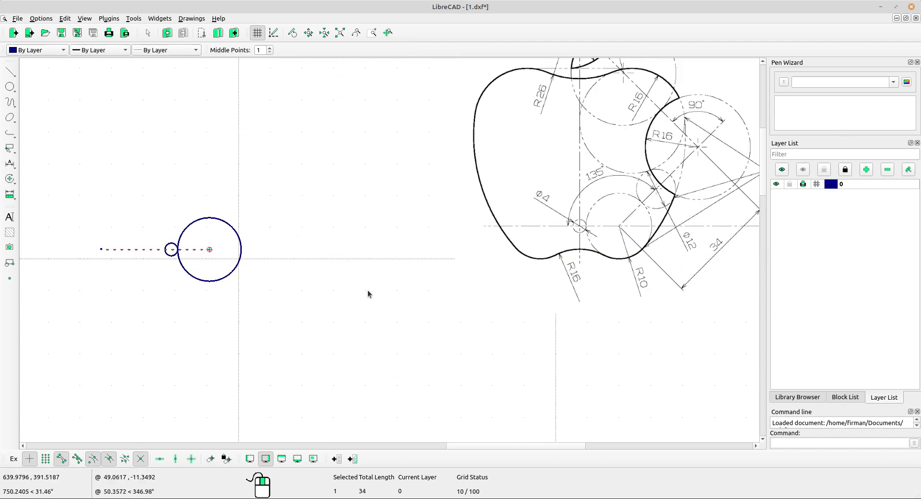
middle_drag(367, 294, 343, 298)
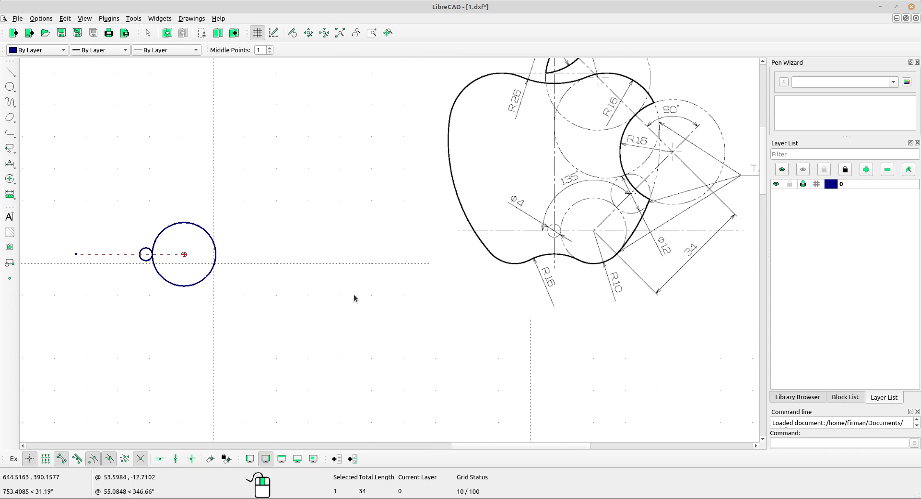
click(9, 178)
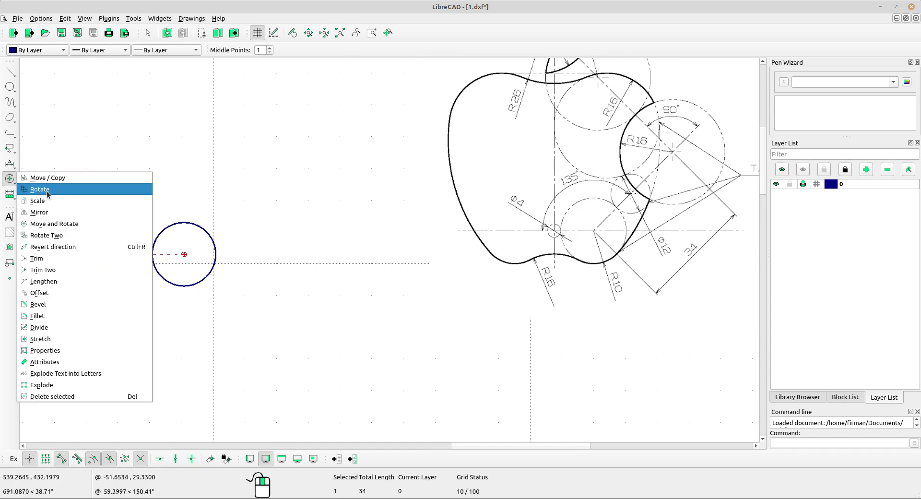
click(47, 193)
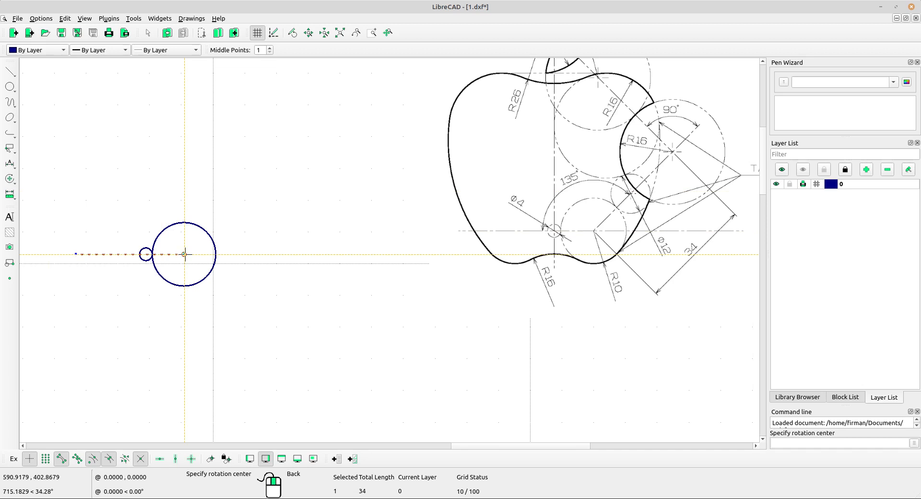
scroll(184, 254, up, 2)
click(205, 251)
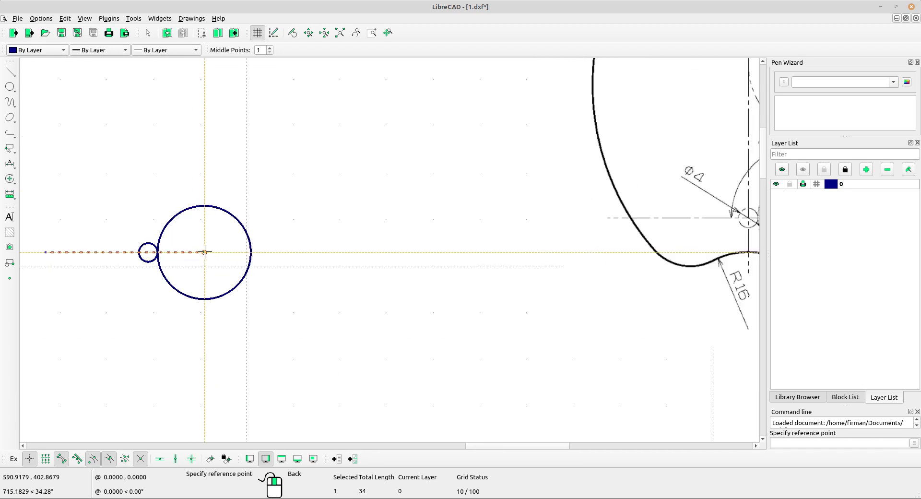
click(48, 252)
scroll(288, 182, down, 2)
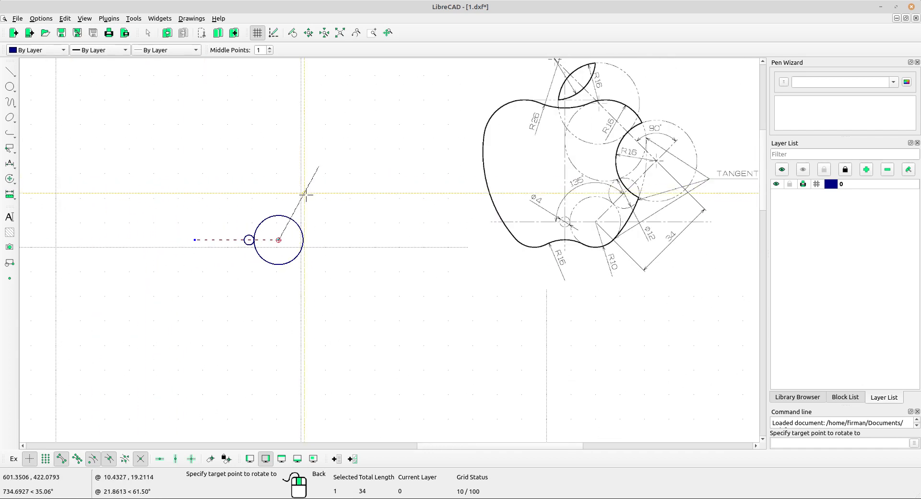
middle_drag(313, 199, 201, 223)
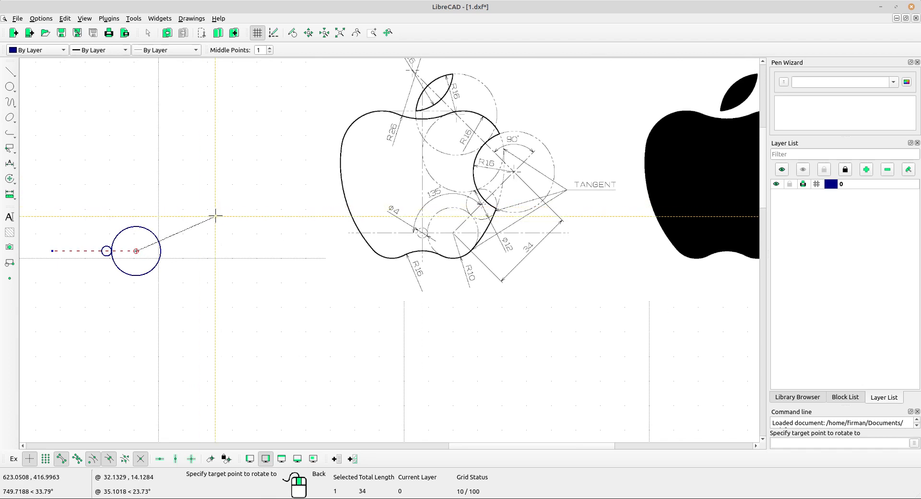
click(213, 208)
Set the rotation angle to -135 with Keep Original, creating the angled copy.
double_click(522, 238)
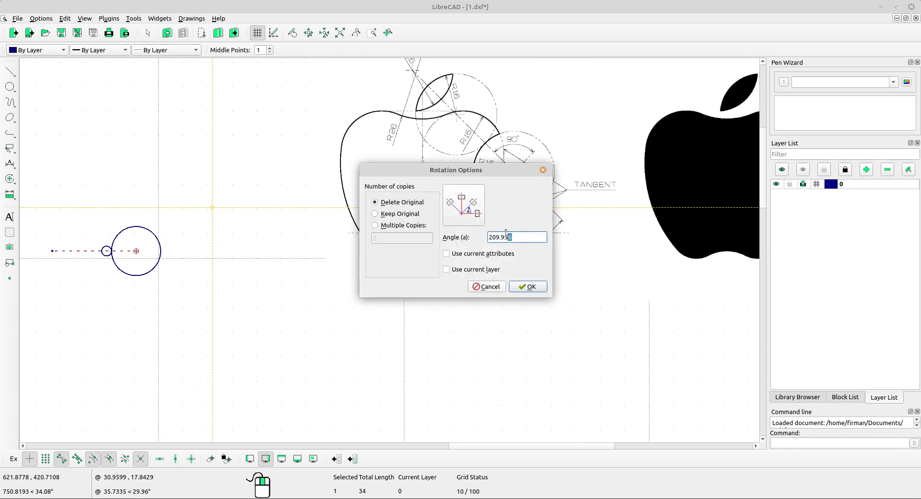
drag(512, 170, 331, 157)
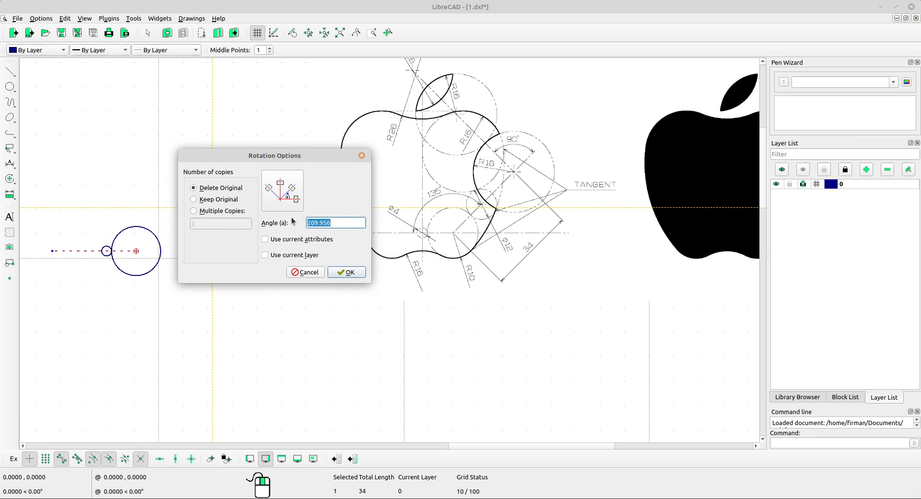
text(-135)
click(192, 201)
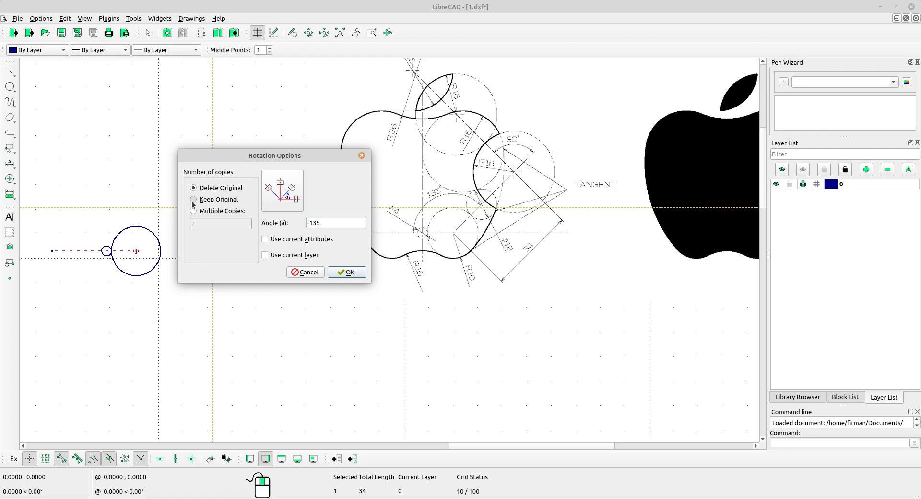
click(349, 273)
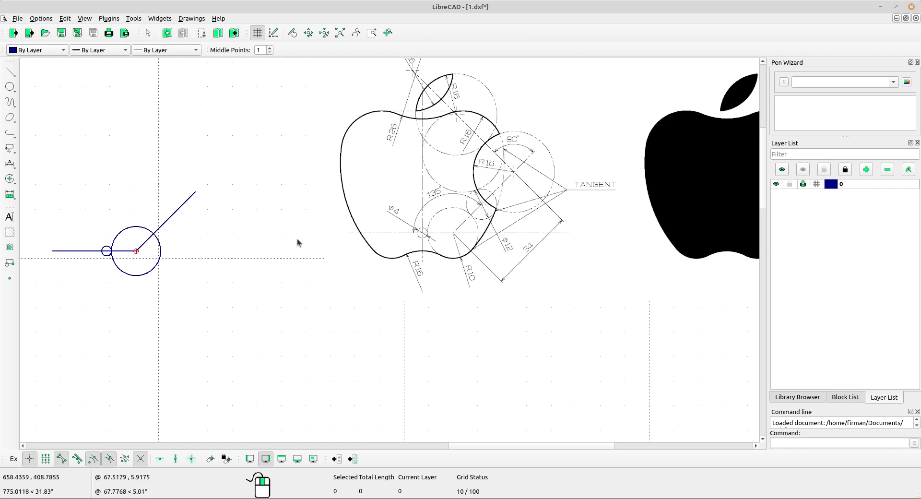
scroll(477, 197, up, 5)
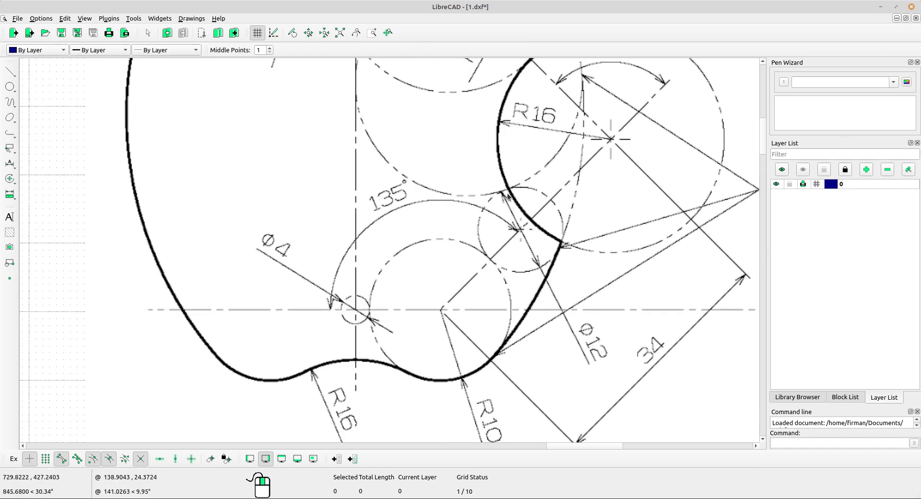
scroll(542, 259, up, 1)
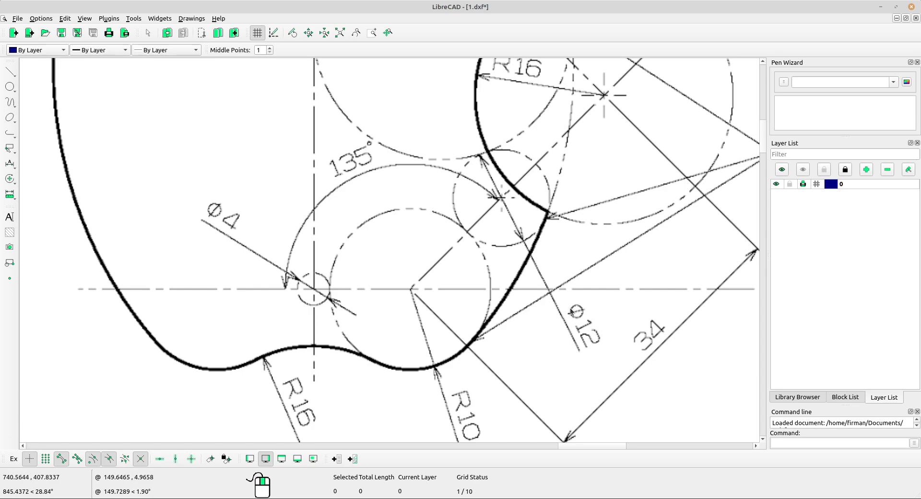
scroll(570, 303, down, 4)
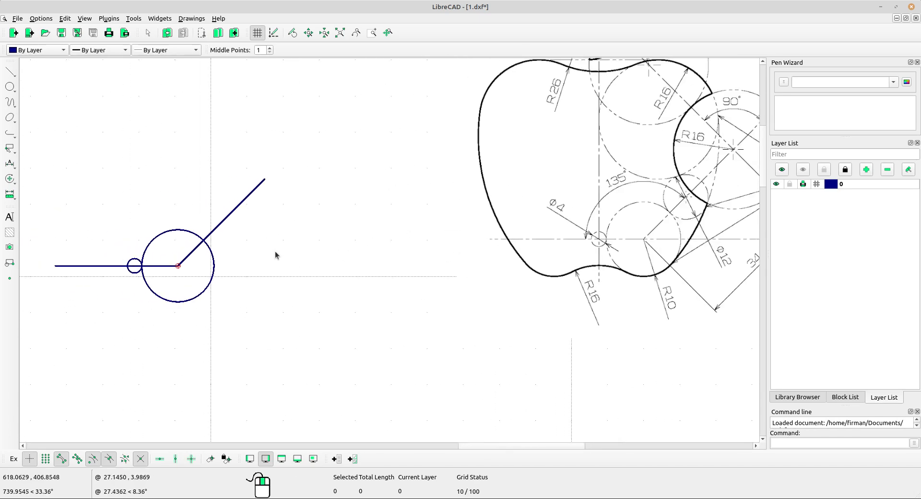
middle_drag(258, 254, 243, 250)
Choose centre-radius circles and enter a radius of 12.
click(10, 86)
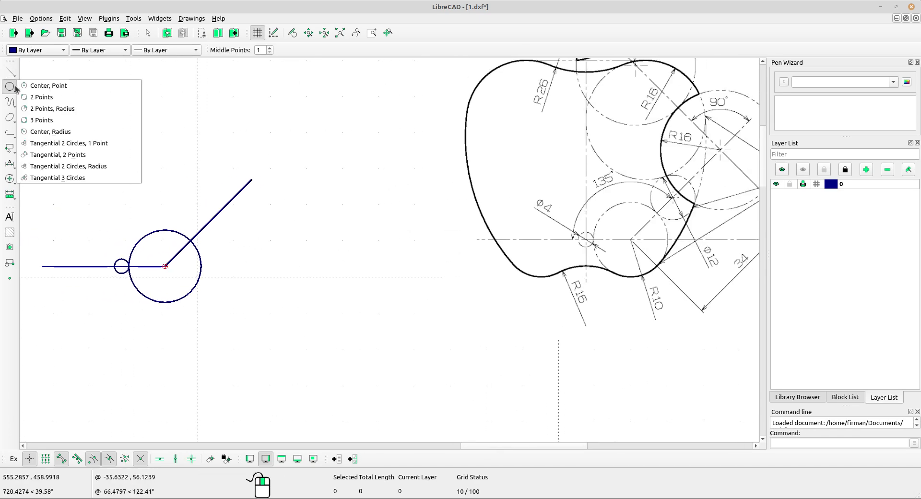
click(54, 132)
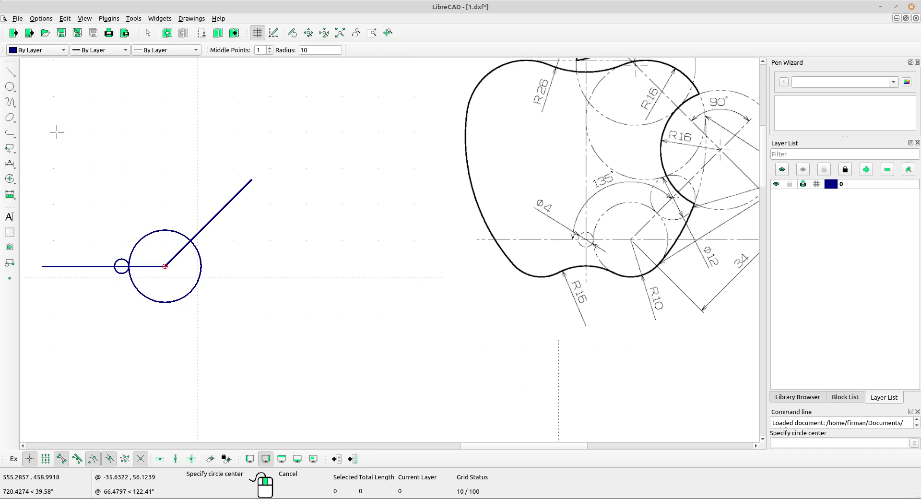
drag(310, 51, 296, 53)
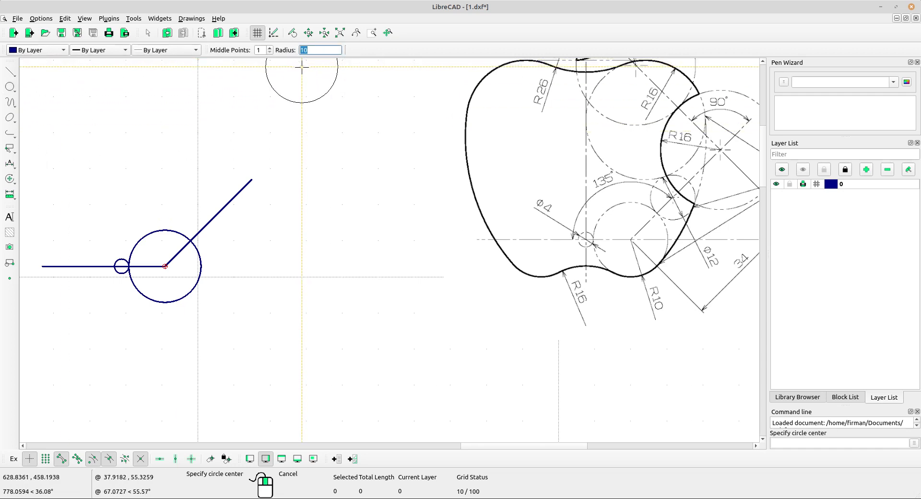
text(12)
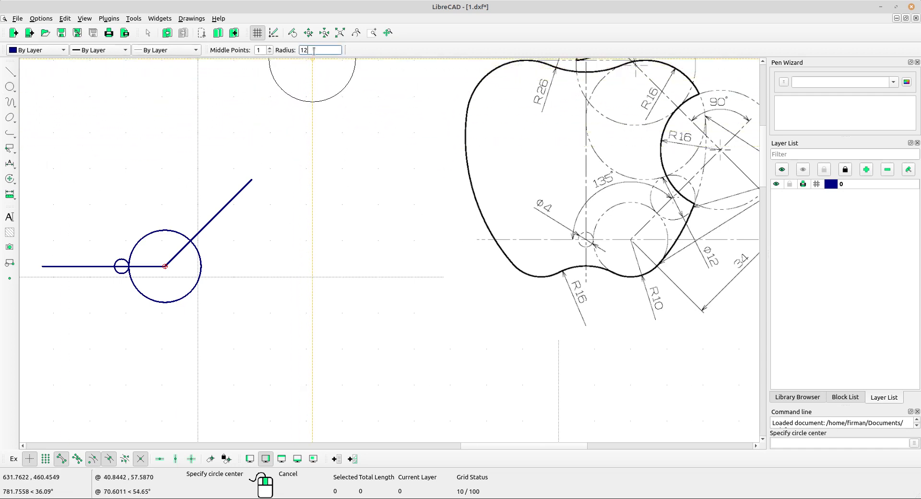
middle_drag(472, 179, 452, 188)
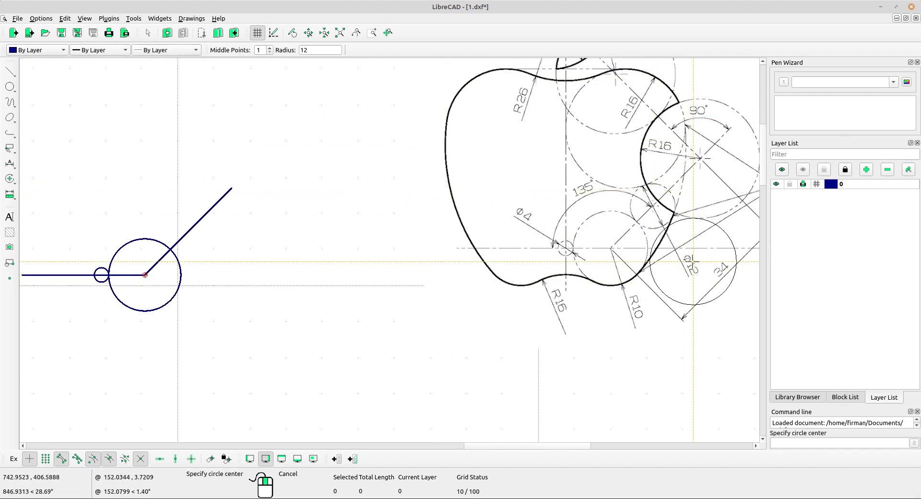
scroll(672, 259, up, 6)
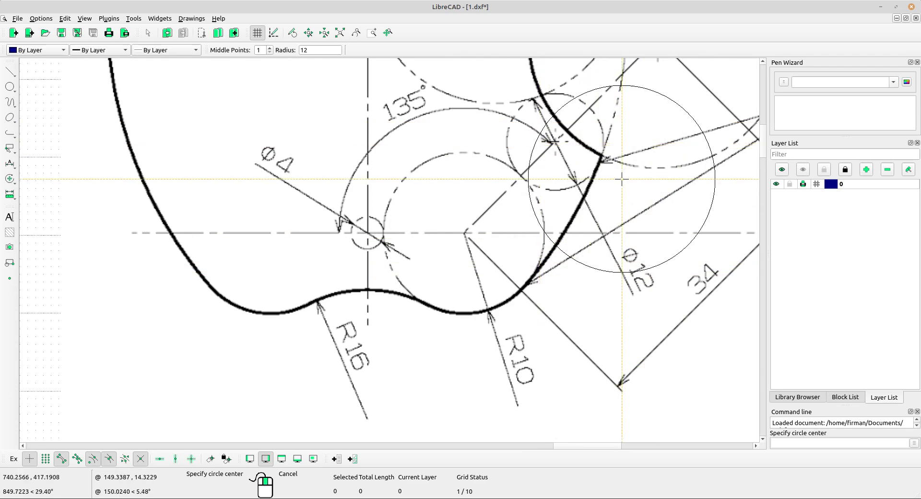
scroll(465, 231, down, 6)
scroll(356, 172, down, 2)
middle_drag(356, 172, 466, 218)
scroll(355, 96, up, 2)
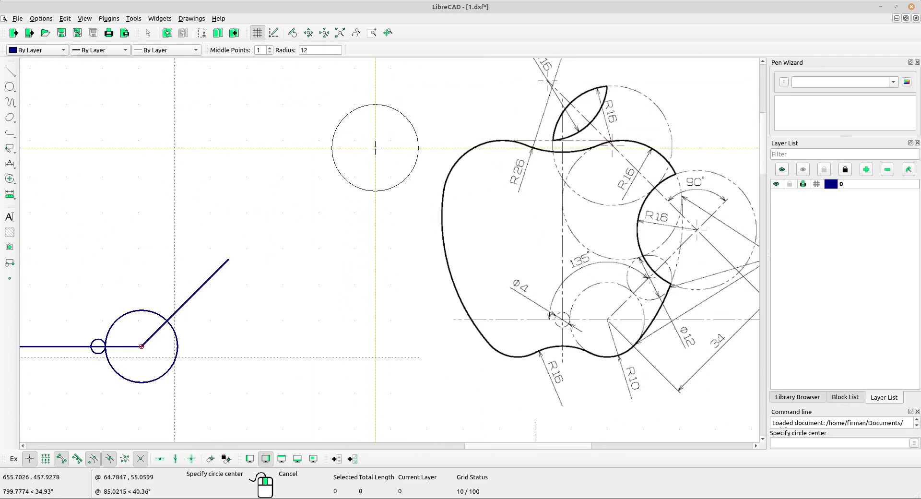
Change the radius to 6, place the circle on the angled line's end, and select it.
double_click(313, 47)
text(6)
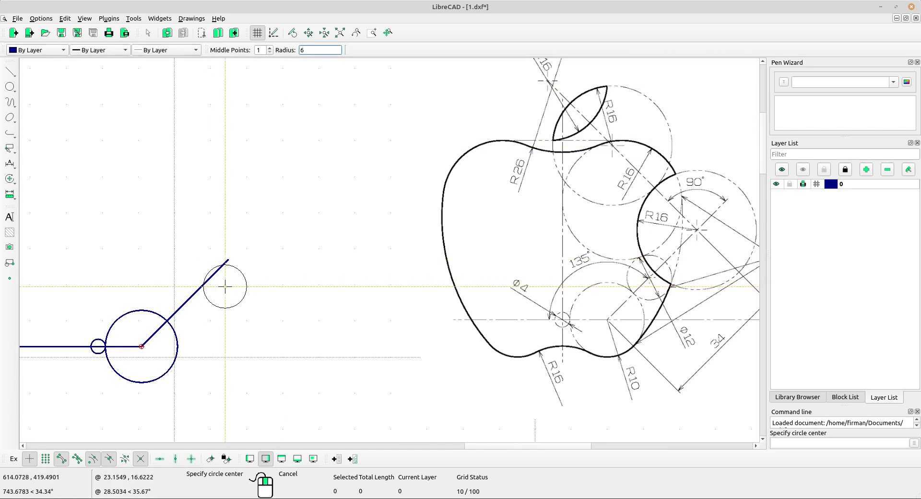
scroll(207, 261, up, 1)
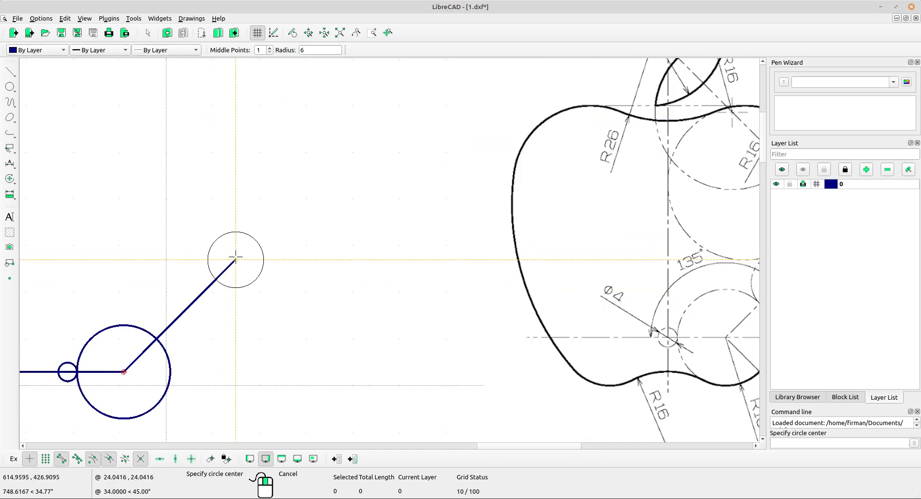
middle_drag(212, 269, 138, 253)
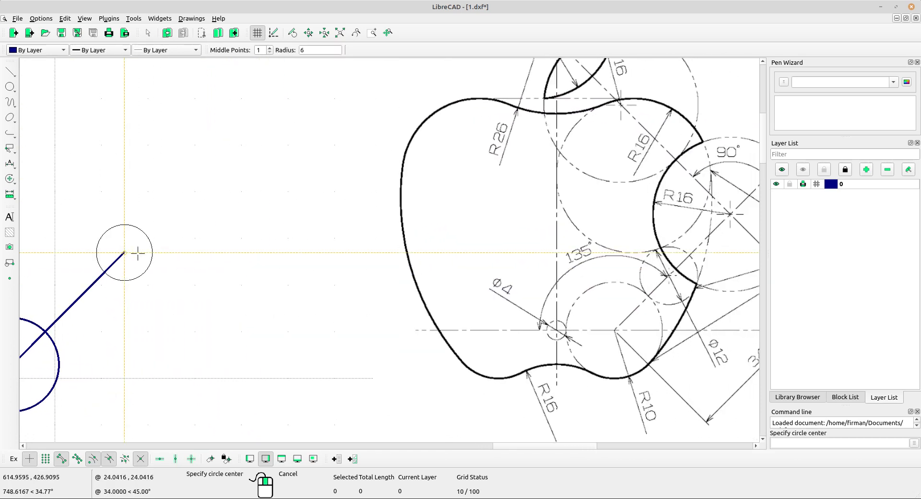
click(126, 252)
middle_drag(157, 290, 191, 257)
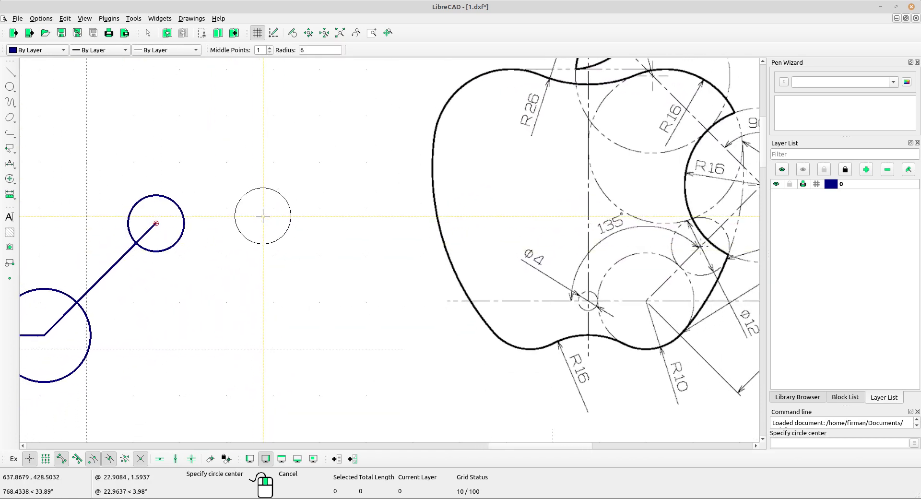
middle_drag(126, 267, 148, 273)
click(192, 249)
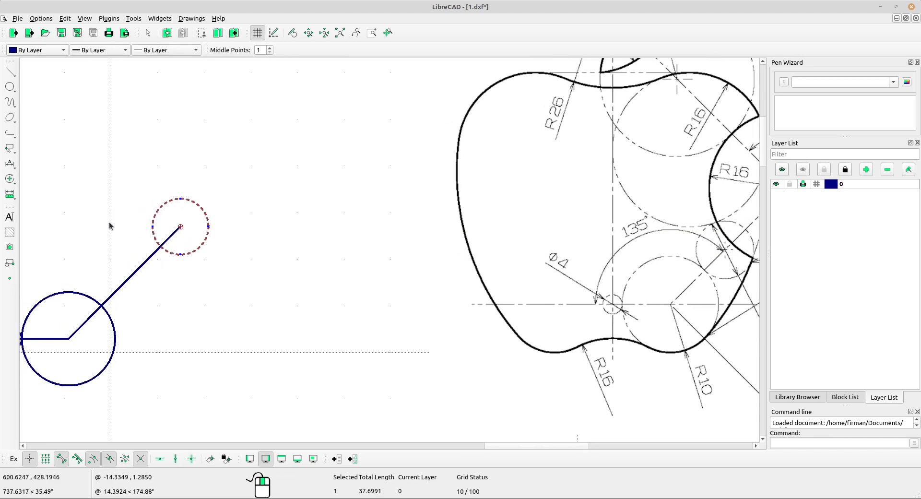
Move the radius-6 circle from its line intersection to where the line crosses the large circle.
click(11, 179)
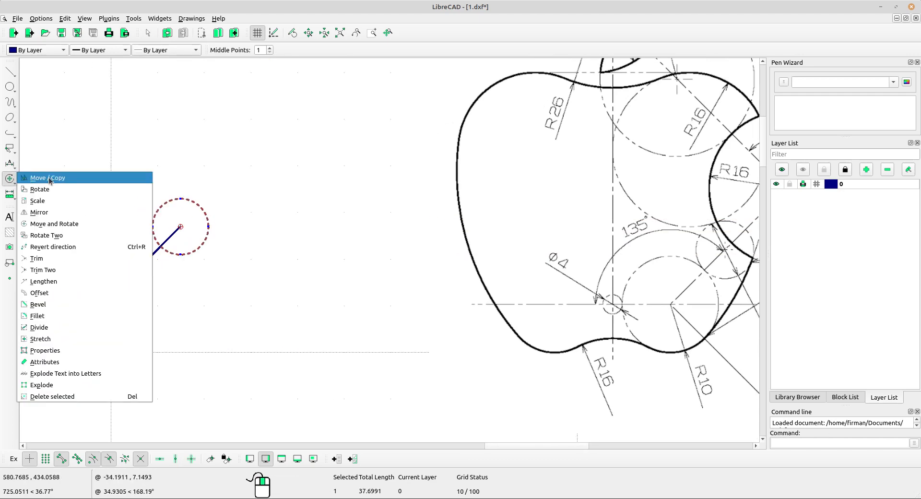
click(29, 178)
scroll(182, 260, up, 4)
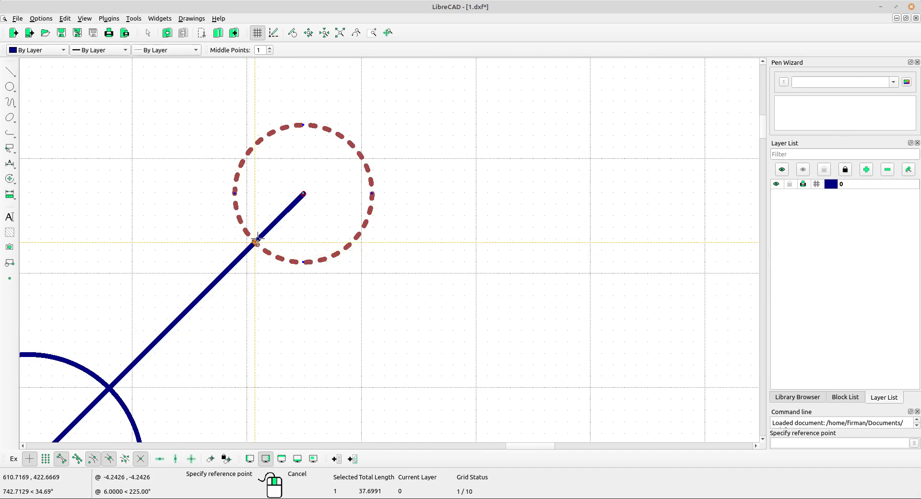
scroll(280, 236, up, 2)
click(269, 243)
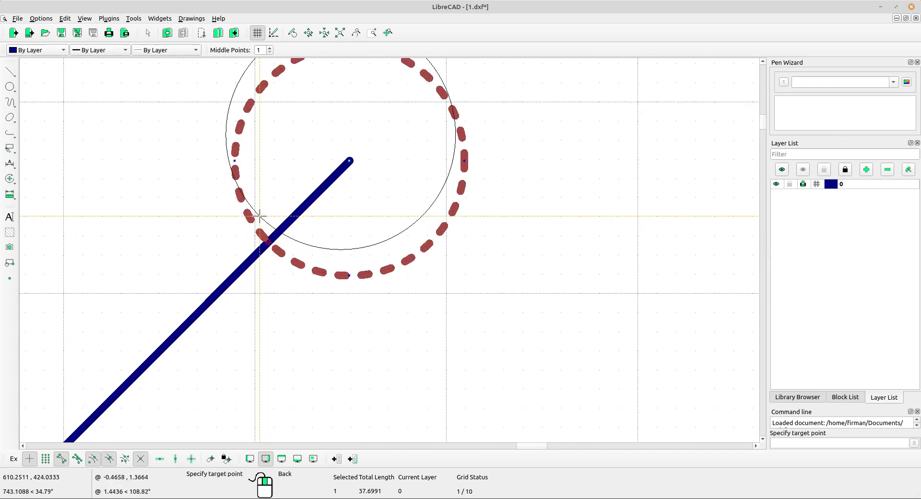
scroll(269, 202, down, 5)
middle_drag(264, 315, 226, 230)
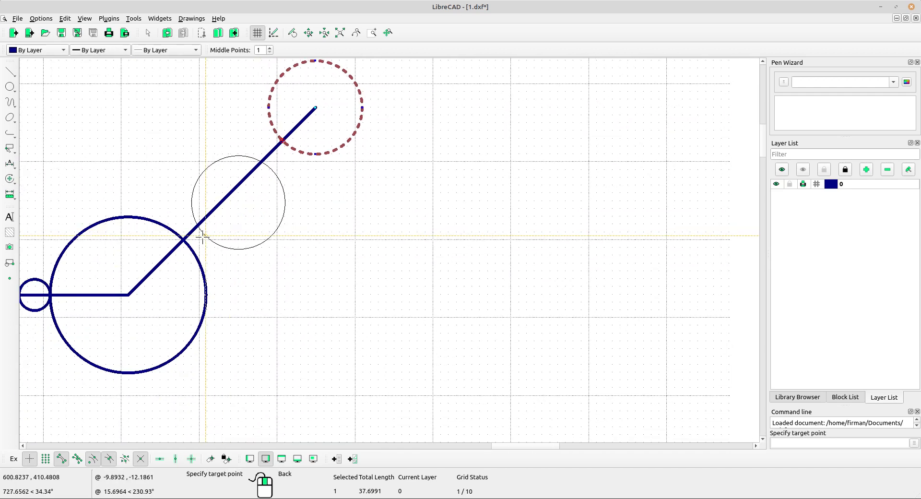
scroll(233, 224, up, 4)
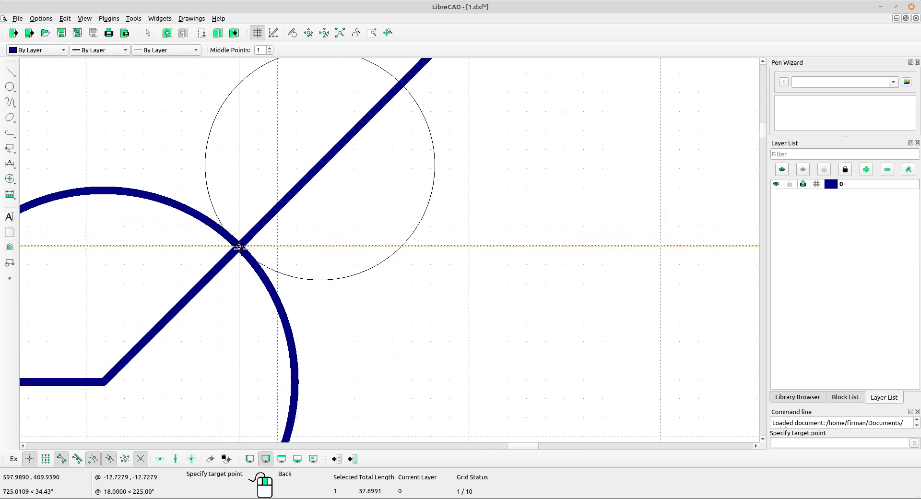
click(240, 247)
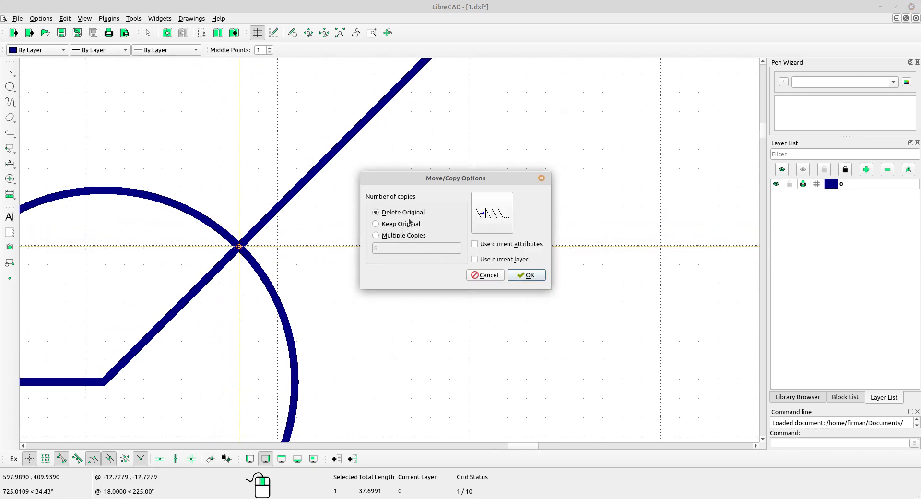
click(528, 275)
Deselect the circle and pan around to bring the blue construction into view.
scroll(396, 212, down, 6)
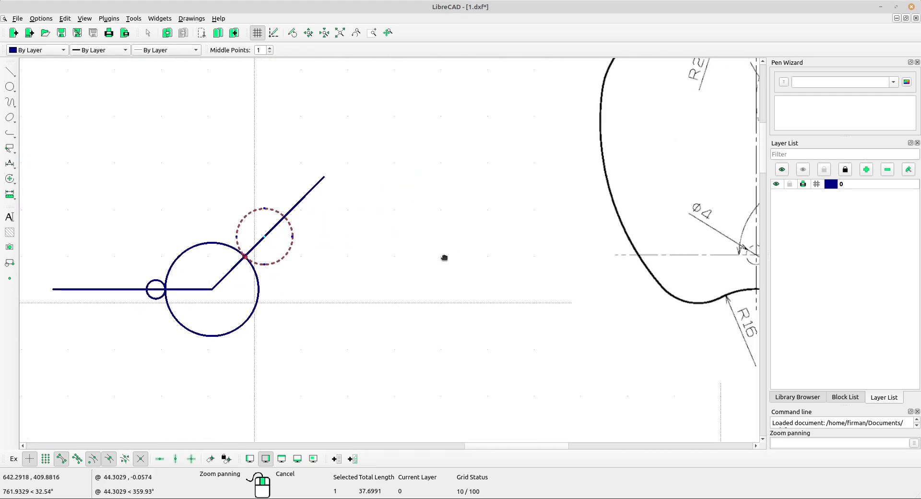
middle_drag(530, 319, 485, 321)
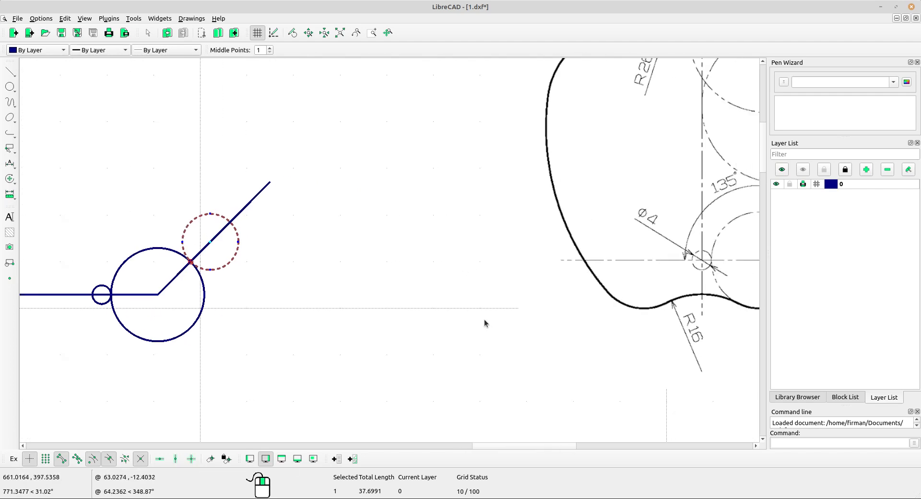
key(Escape)
scroll(367, 239, down, 4)
middle_drag(462, 271, 437, 276)
scroll(413, 263, up, 2)
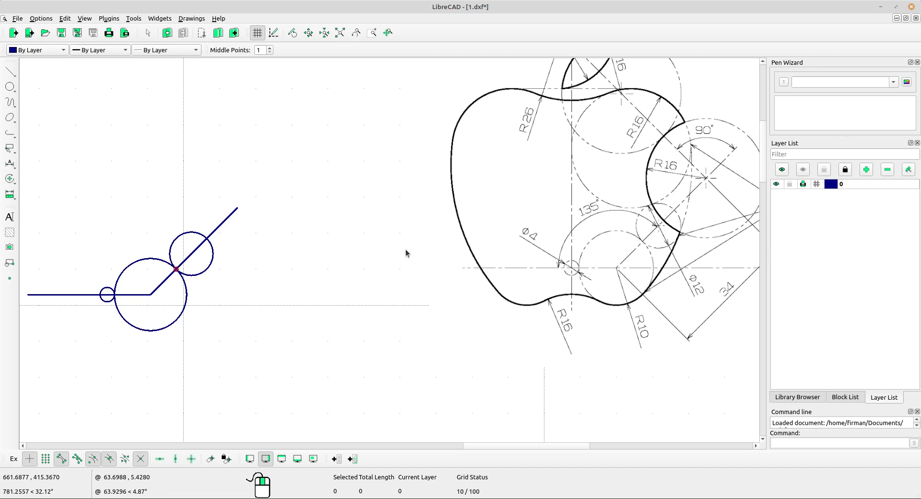
middle_drag(645, 147, 609, 201)
scroll(605, 202, down, 1)
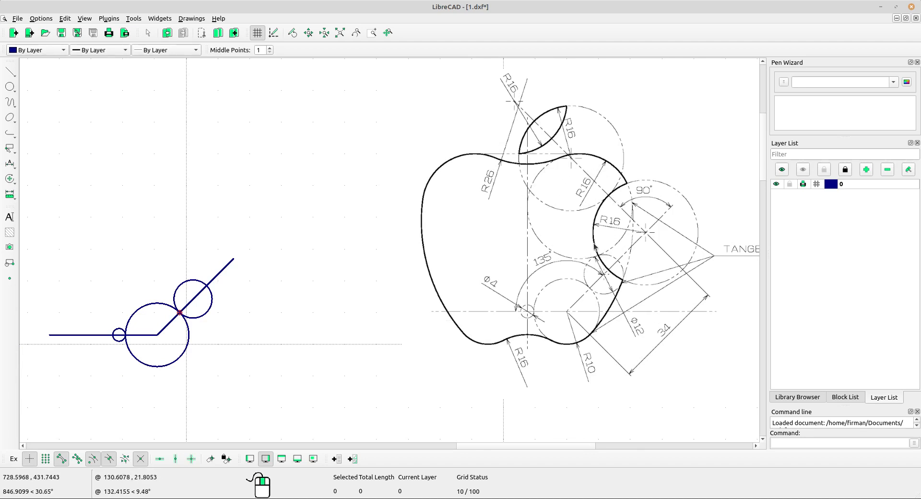
scroll(633, 244, up, 1)
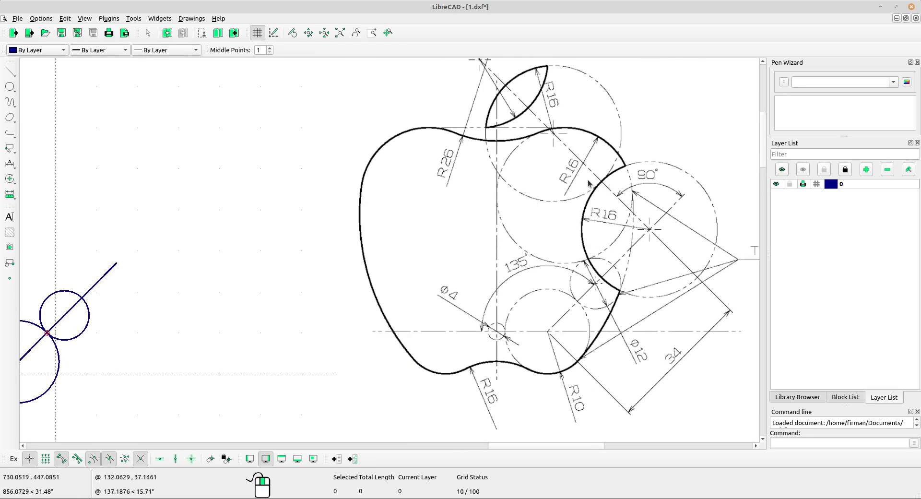
scroll(588, 181, up, 3)
scroll(552, 169, down, 6)
mouse_move(333, 263)
middle_down()
mouse_move(512, 257)
mouse_move(555, 267)
mouse_move(532, 254)
middle_up()
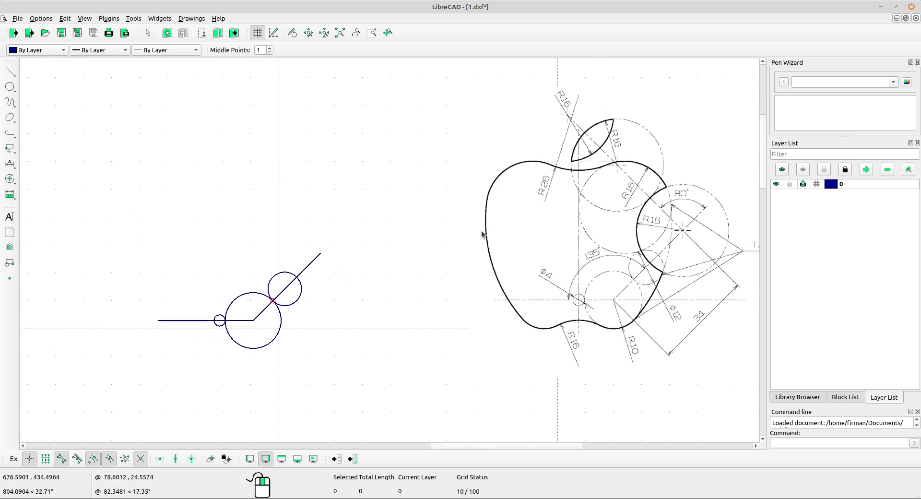
scroll(465, 230, up, 1)
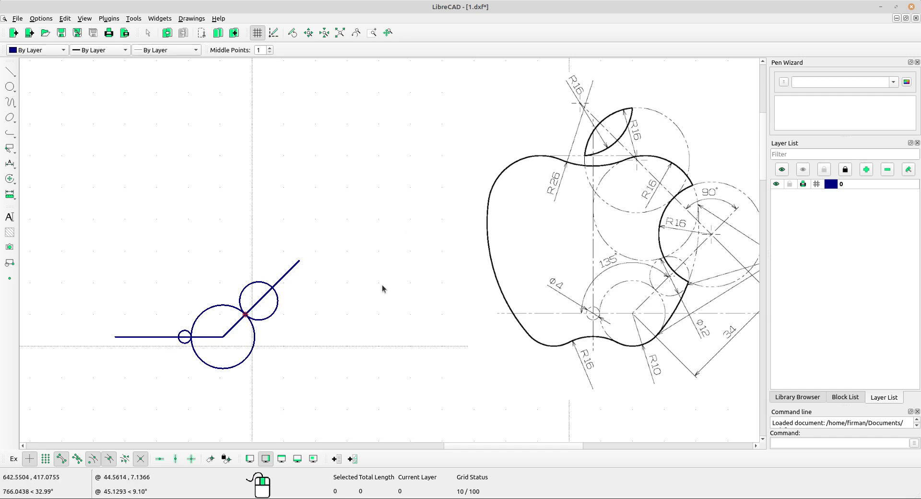
Draw a 3400-long vertical line starting at the small circle's centre.
click(15, 73)
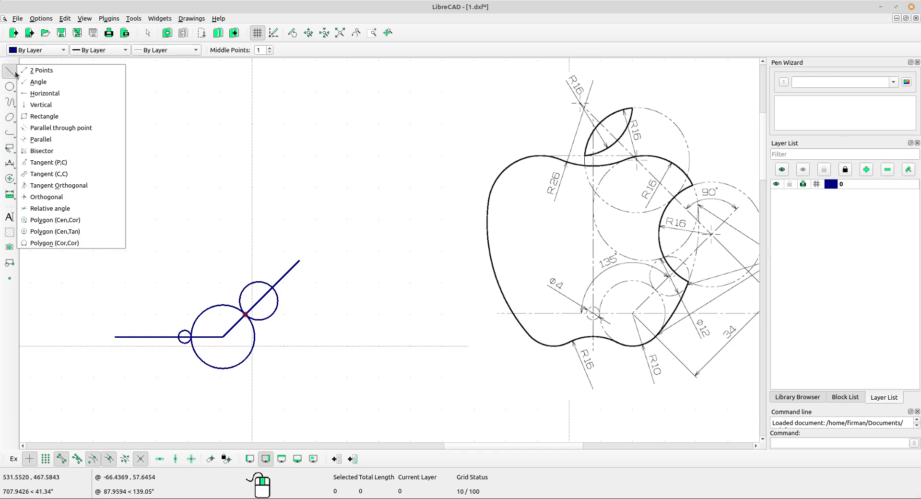
click(51, 107)
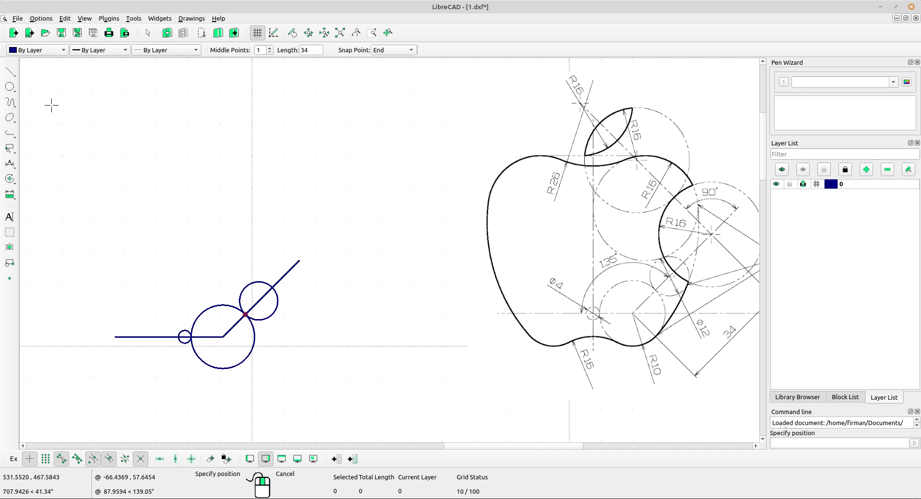
click(307, 49)
text(34)
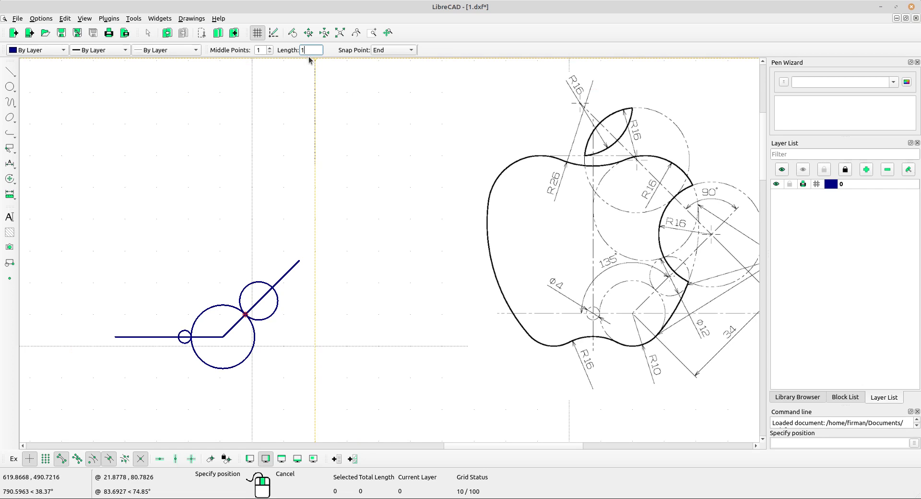
text(00)
click(388, 51)
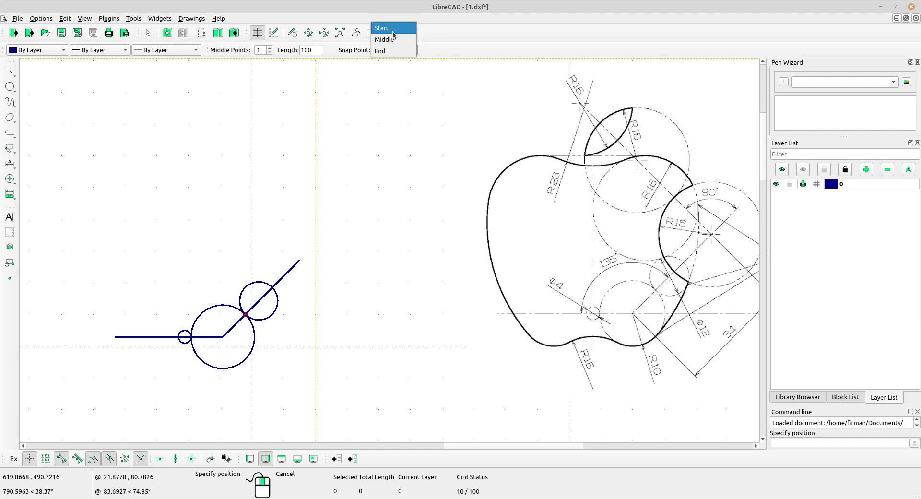
click(393, 30)
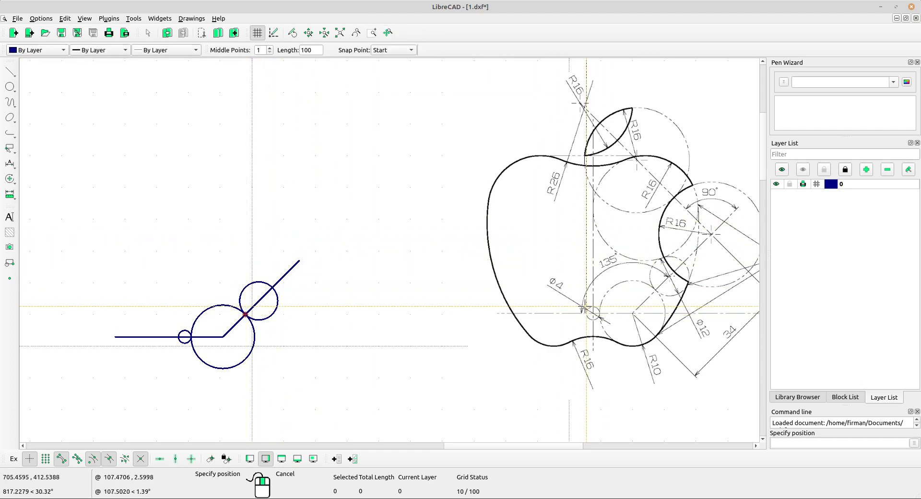
scroll(192, 330, up, 3)
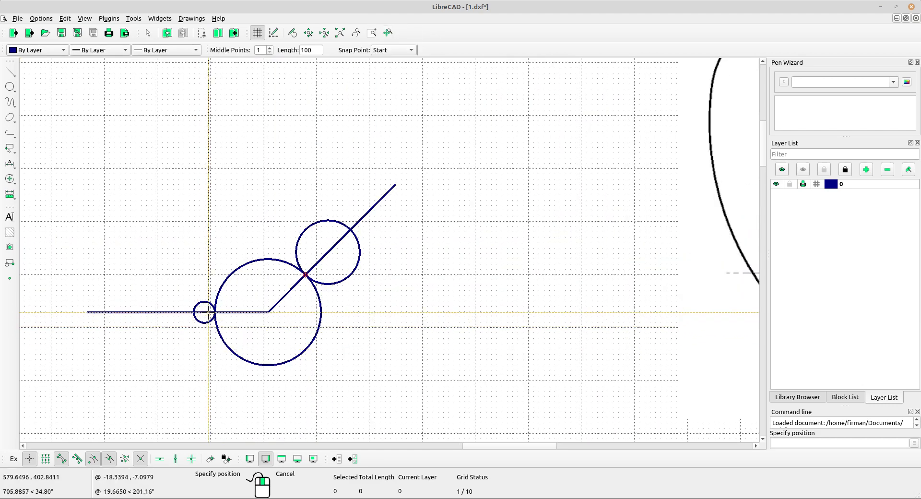
scroll(222, 303, up, 2)
scroll(226, 302, up, 3)
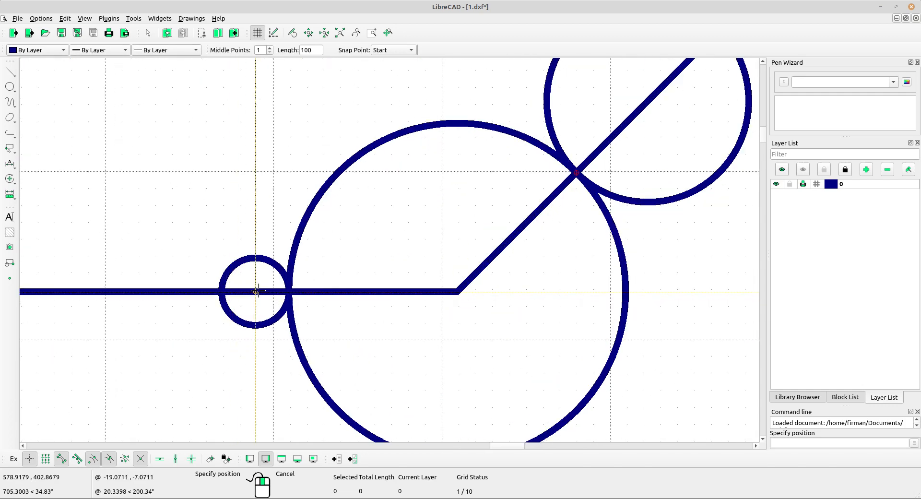
click(256, 291)
Fit the drawing and reference in view and choose Circle Center, Radius.
scroll(279, 243, down, 18)
middle_drag(365, 260, 264, 255)
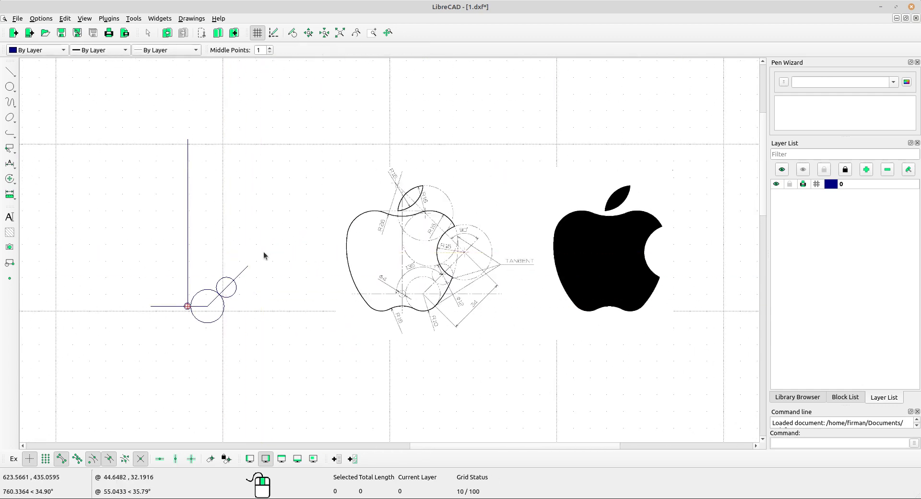
scroll(410, 178, up, 3)
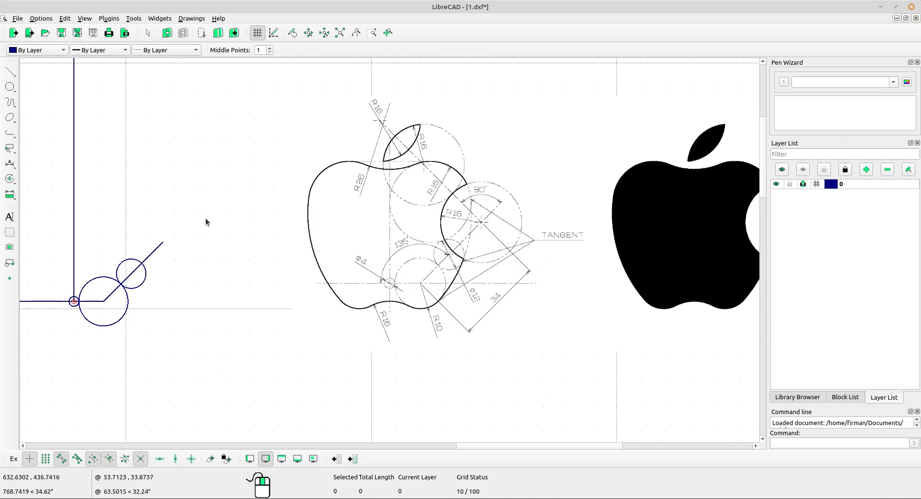
middle_drag(205, 220, 236, 251)
click(13, 87)
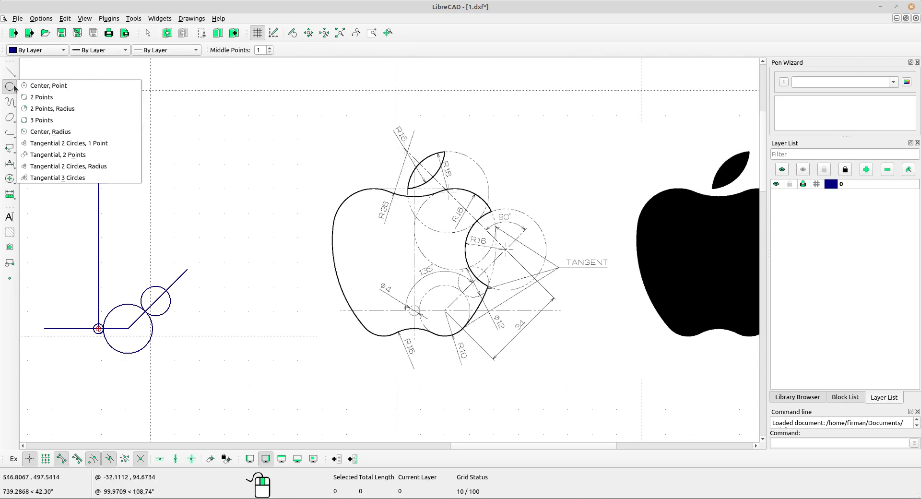
click(52, 132)
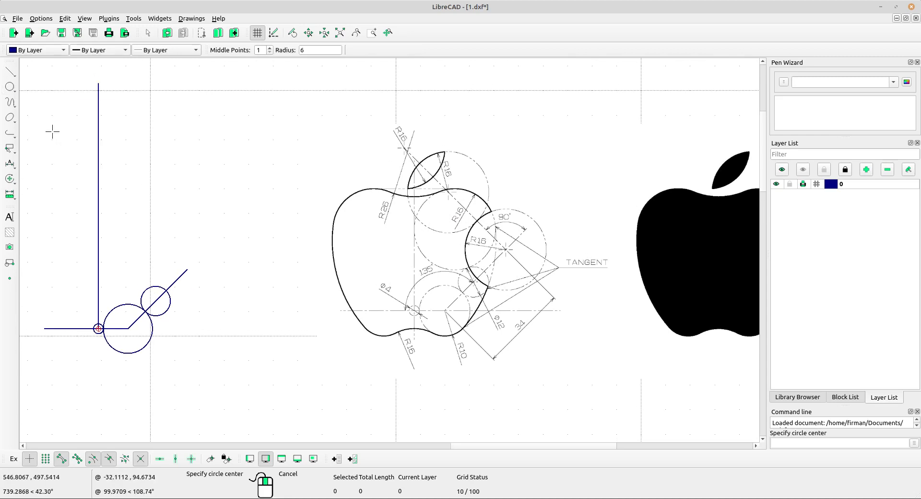
Draw a radius-16 circle above the drawing.
double_click(312, 48)
text(16)
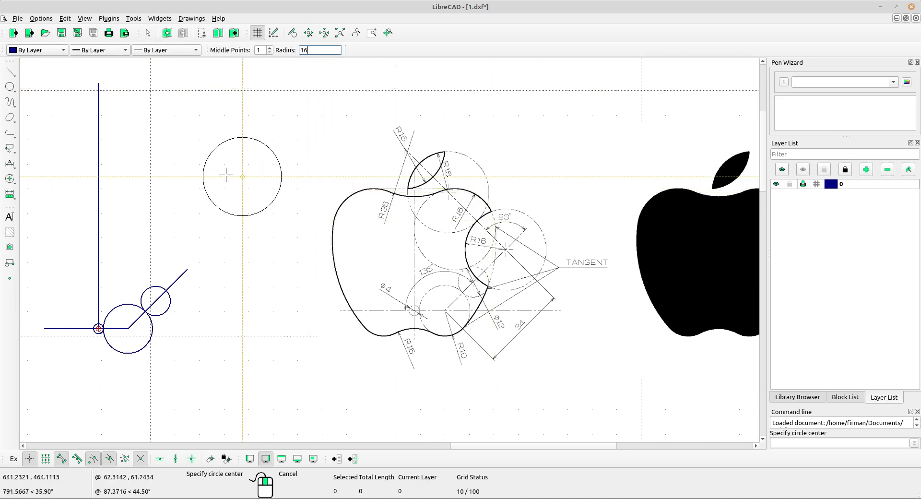
click(201, 134)
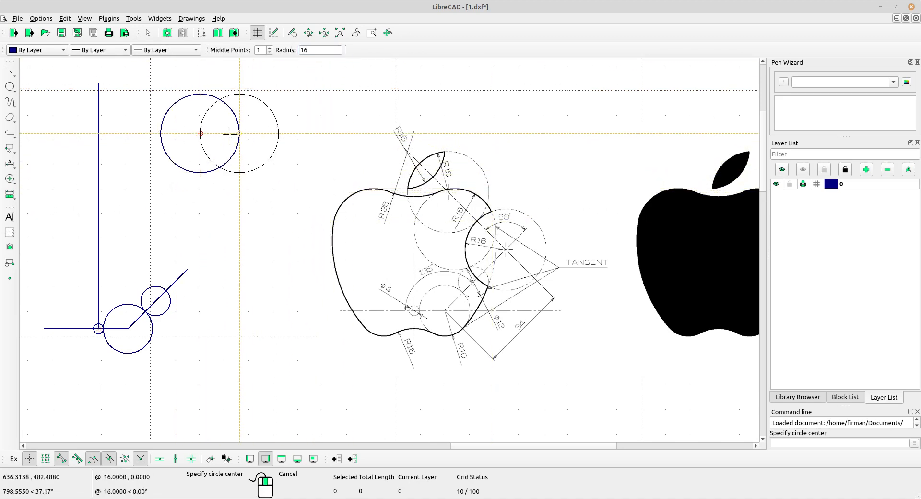
middle_drag(199, 79, 205, 82)
right_click(222, 130)
scroll(194, 127, up, 2)
Move the circle so its leftmost point sits on the vertical line's top end, deleting the original.
click(175, 125)
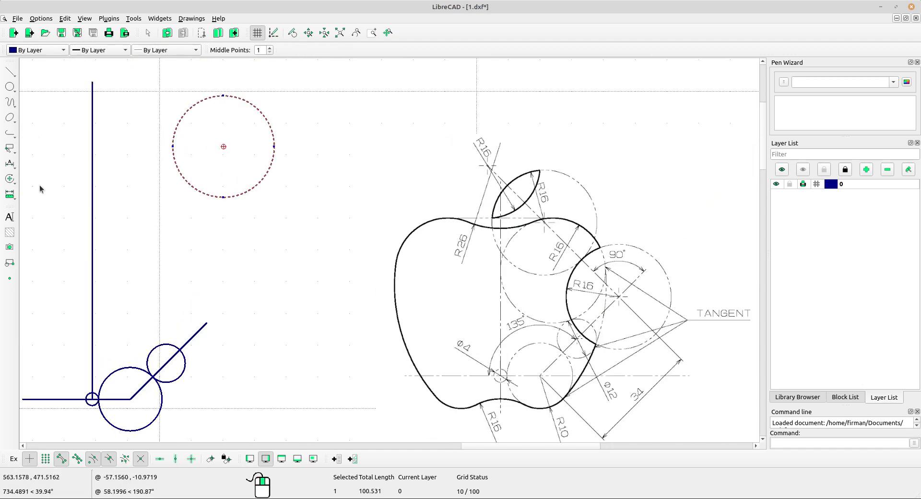
click(9, 178)
click(36, 182)
scroll(216, 180, up, 2)
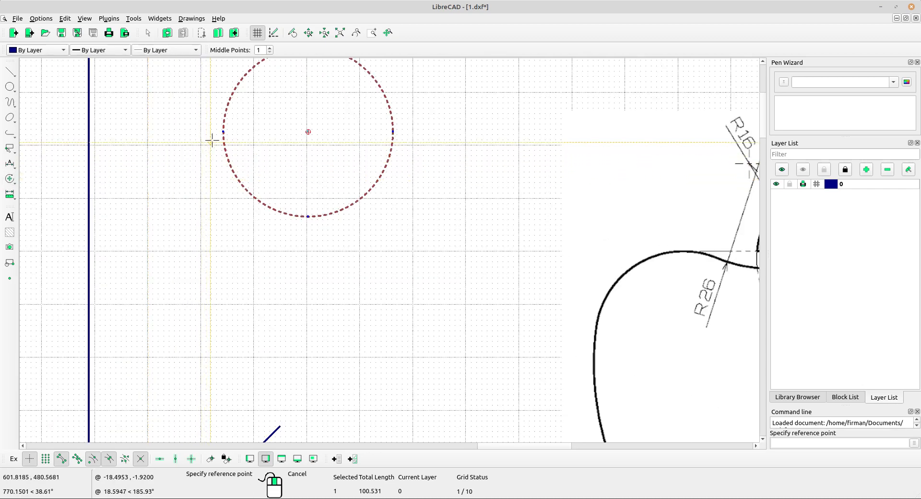
scroll(223, 131, up, 2)
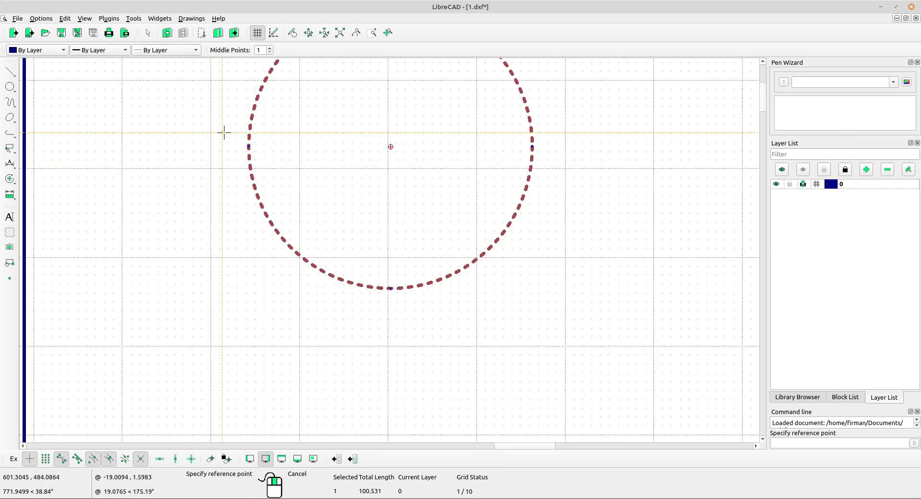
click(249, 147)
scroll(249, 144, down, 4)
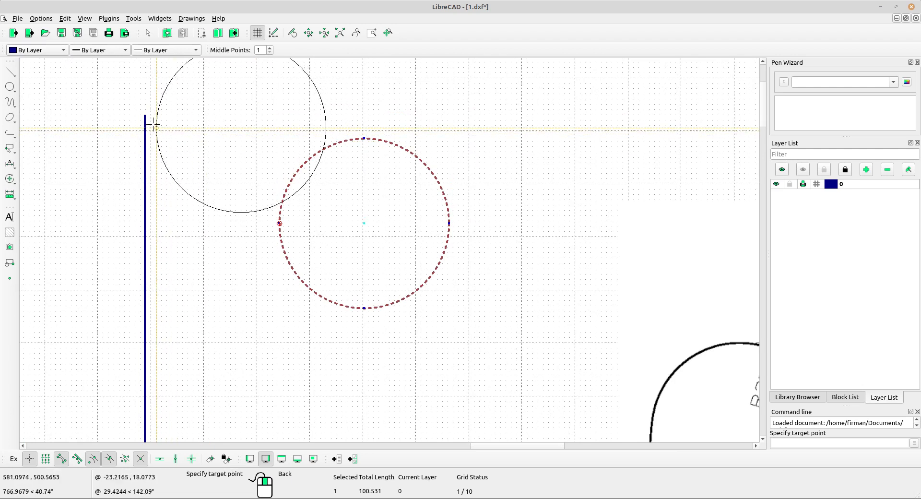
scroll(150, 115, up, 4)
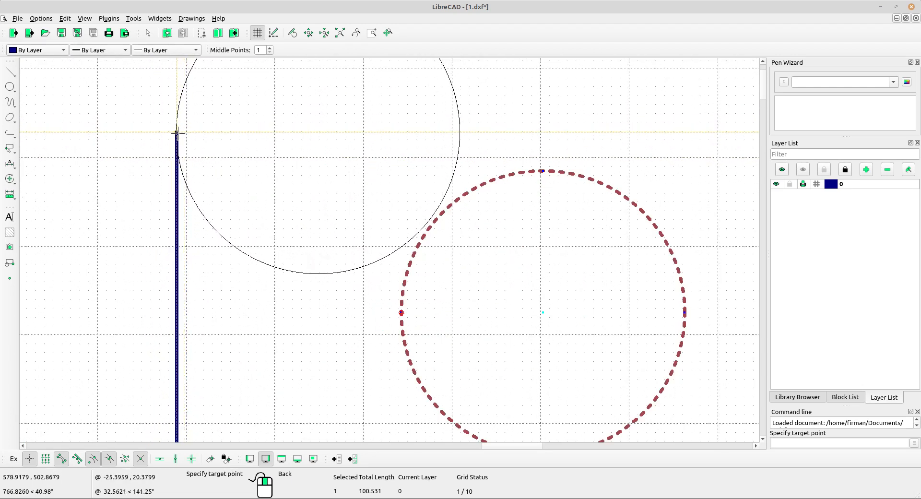
click(176, 133)
click(526, 276)
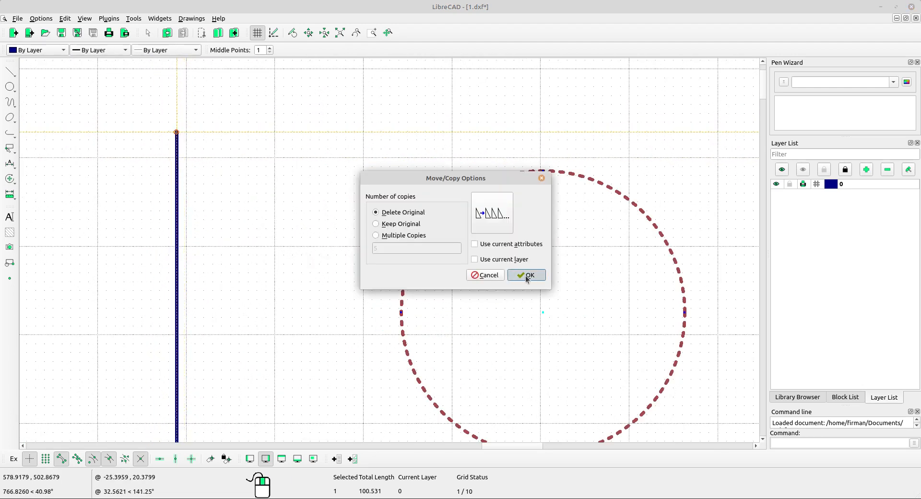
key(Escape)
scroll(251, 158, down, 6)
middle_drag(403, 243, 338, 160)
scroll(338, 160, down, 3)
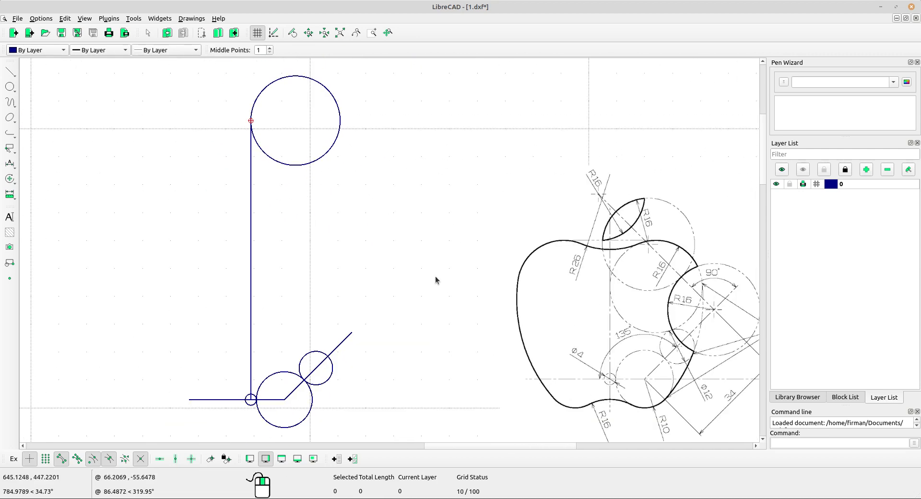
Zoom in and out to inspect the layout, then bring up the line drawing modes.
middle_drag(411, 273, 401, 250)
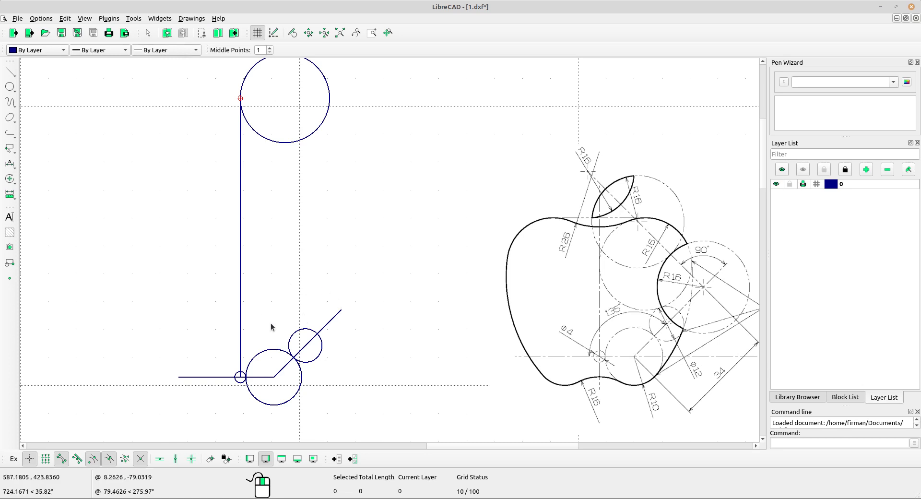
scroll(287, 316, up, 3)
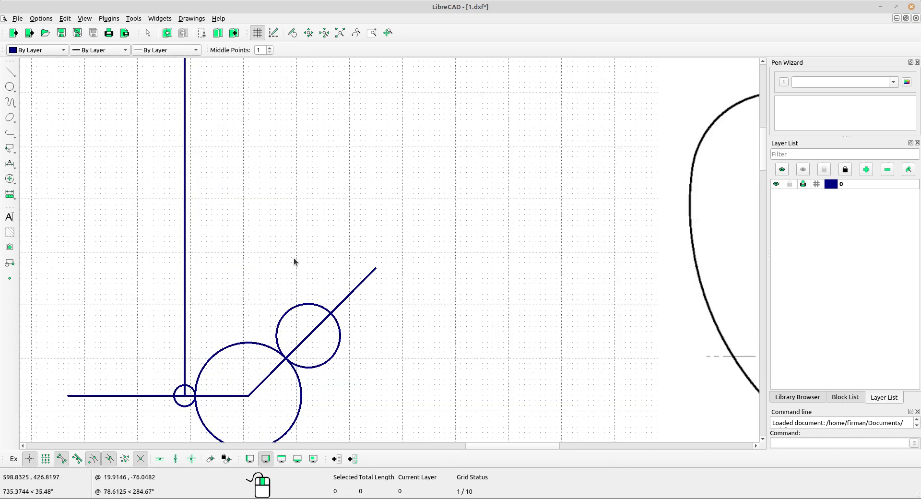
scroll(295, 217, down, 6)
scroll(331, 239, up, 2)
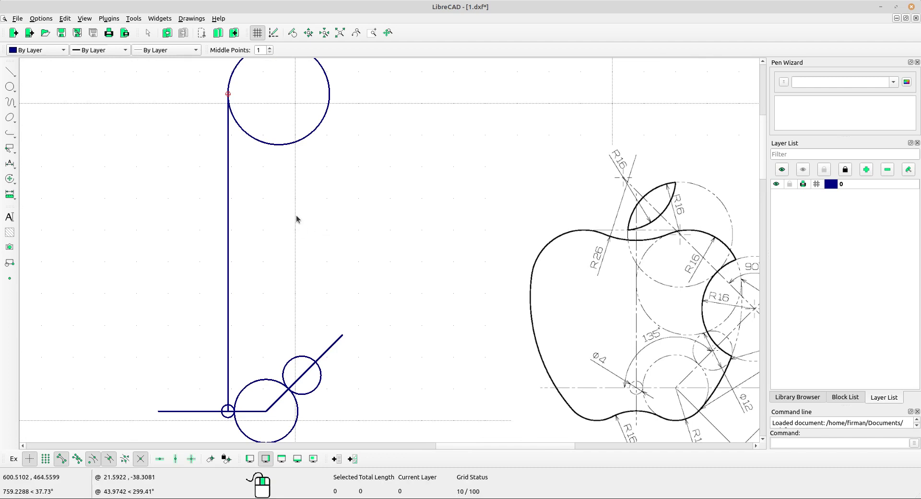
click(14, 76)
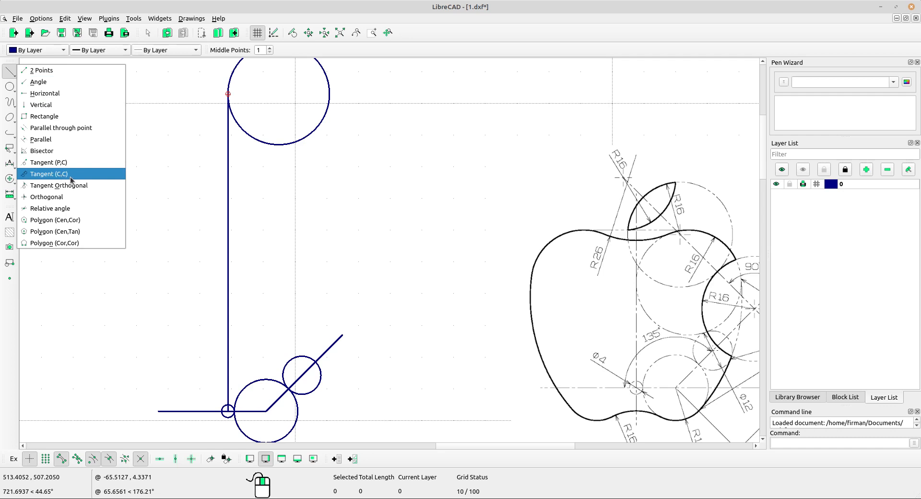
Draw outer and crossing tangent lines between the radius-16 circle and the diagonal radius-6 circle.
click(48, 173)
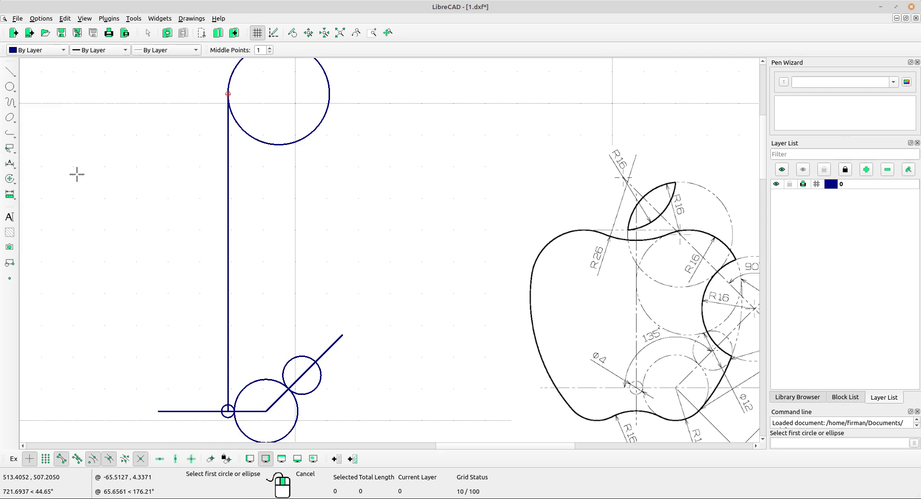
click(283, 143)
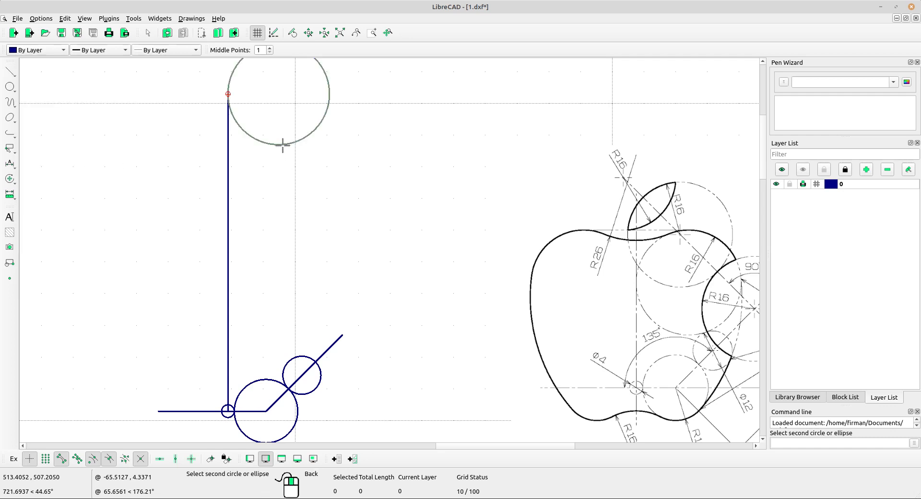
click(296, 353)
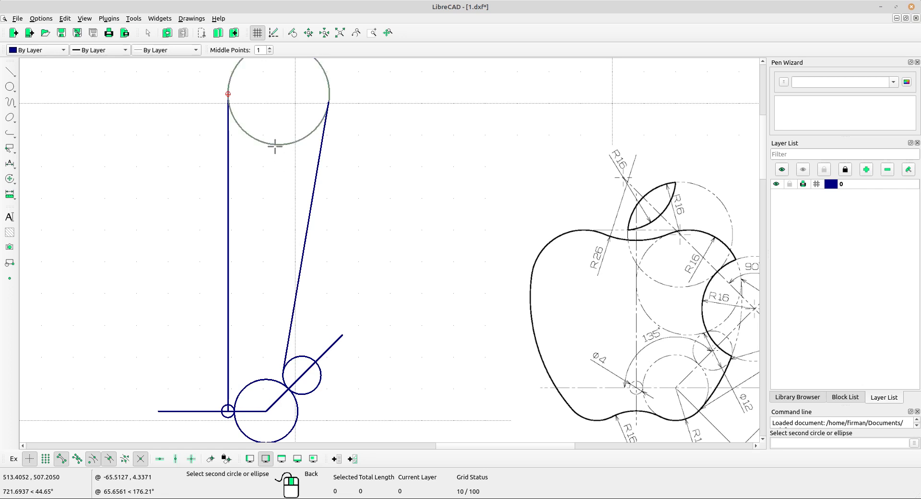
click(310, 349)
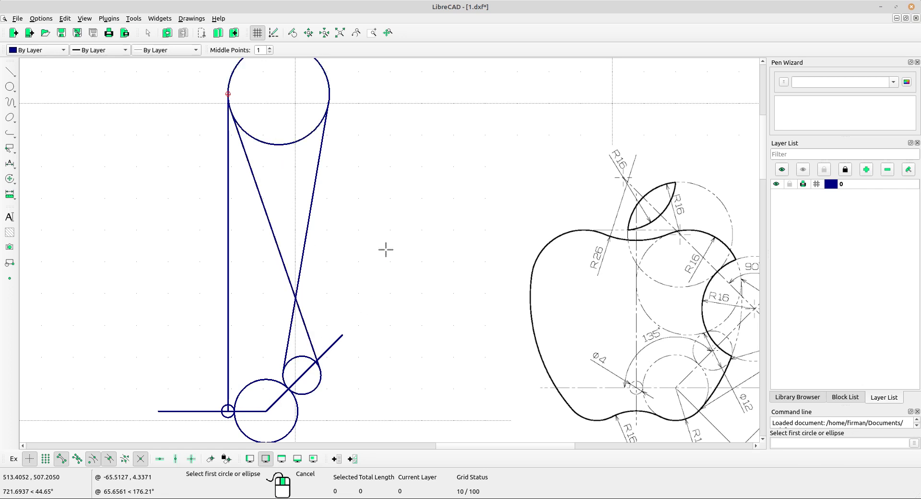
right_click(387, 196)
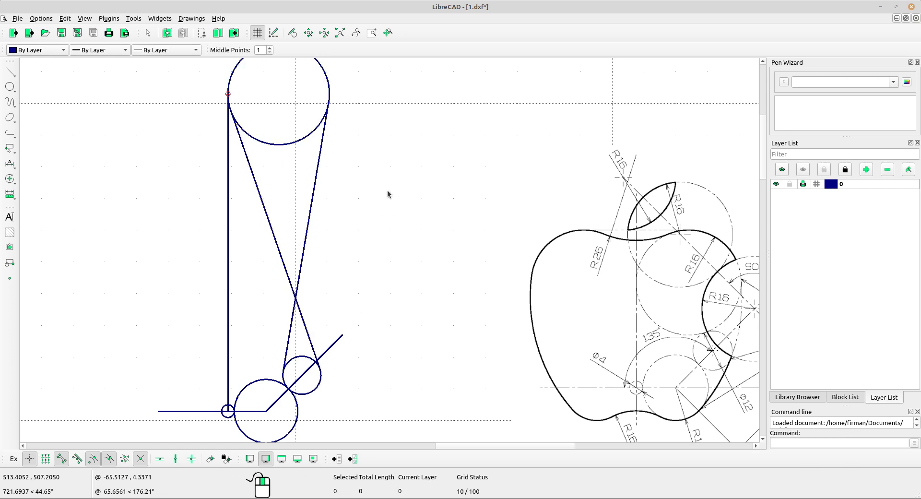
click(12, 75)
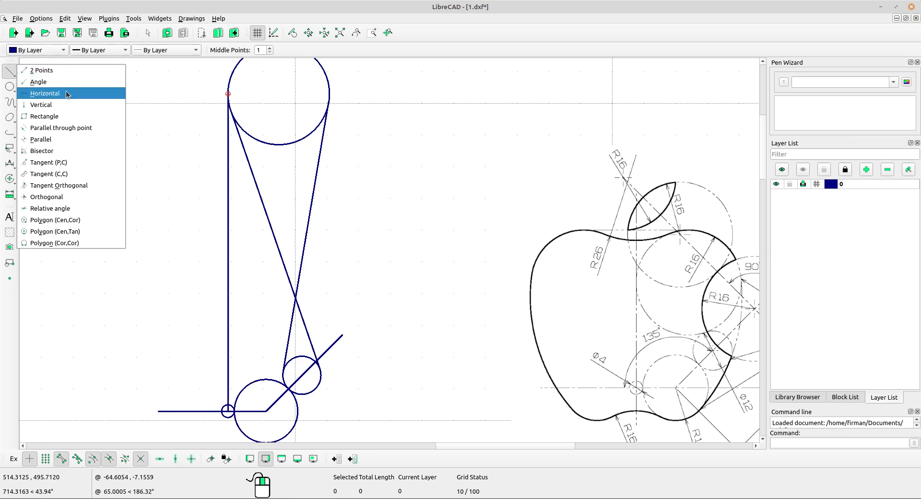
Place a 200-long, middle-anchored vertical line through the crossing point of the two tangents.
click(41, 105)
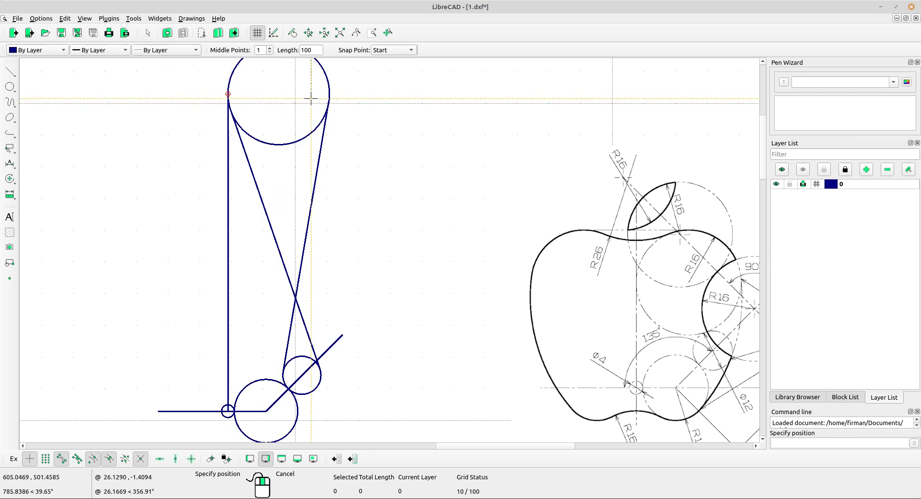
double_click(317, 50)
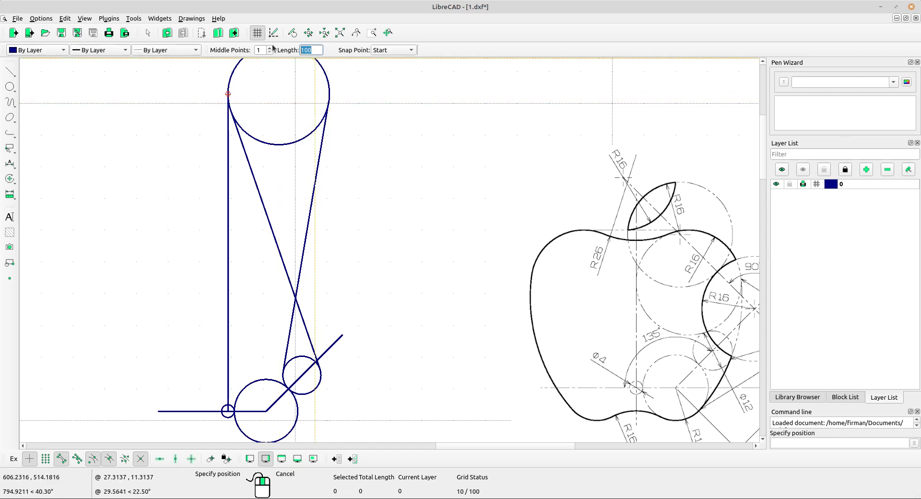
text(2)
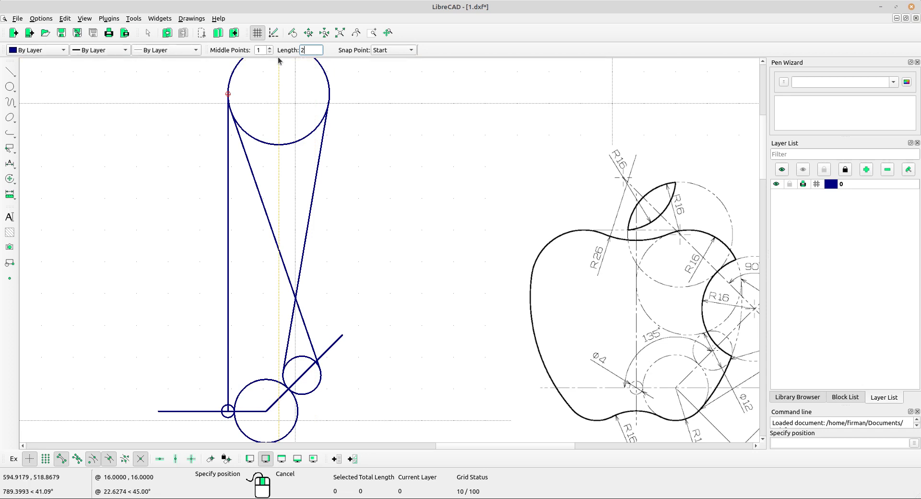
click(401, 50)
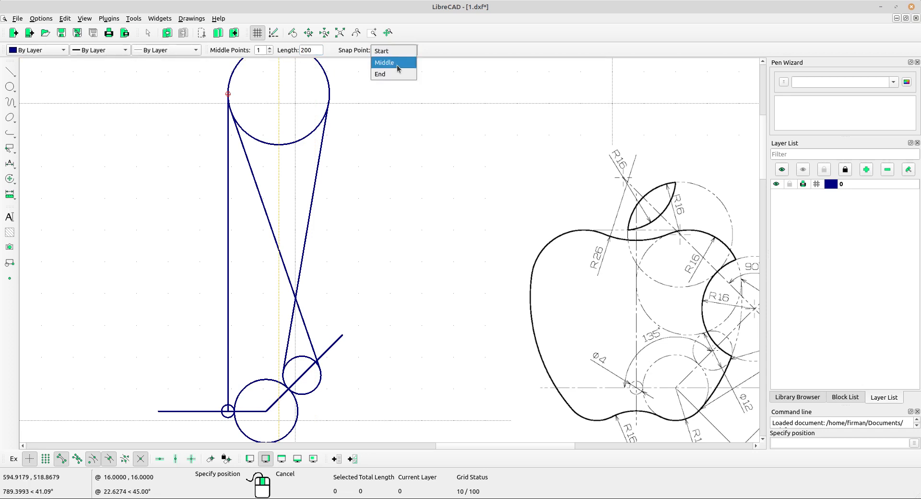
click(391, 62)
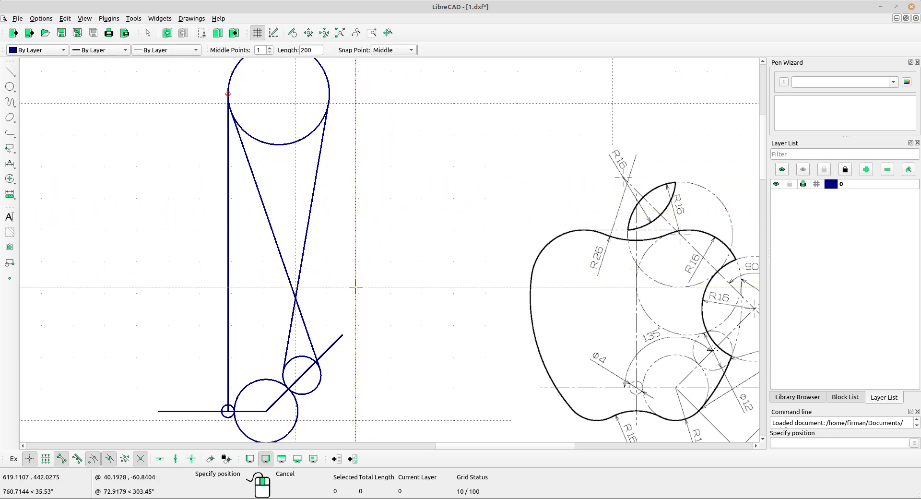
scroll(297, 300, up, 4)
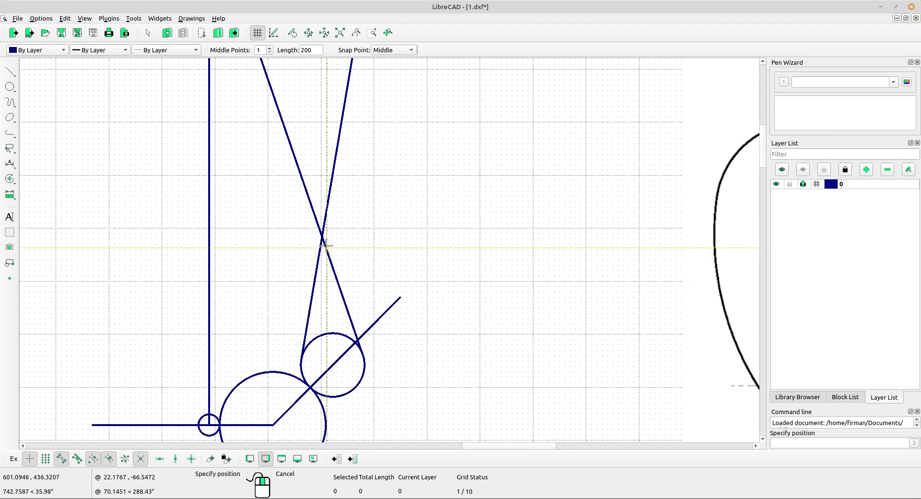
scroll(325, 246, up, 2)
scroll(333, 235, up, 1)
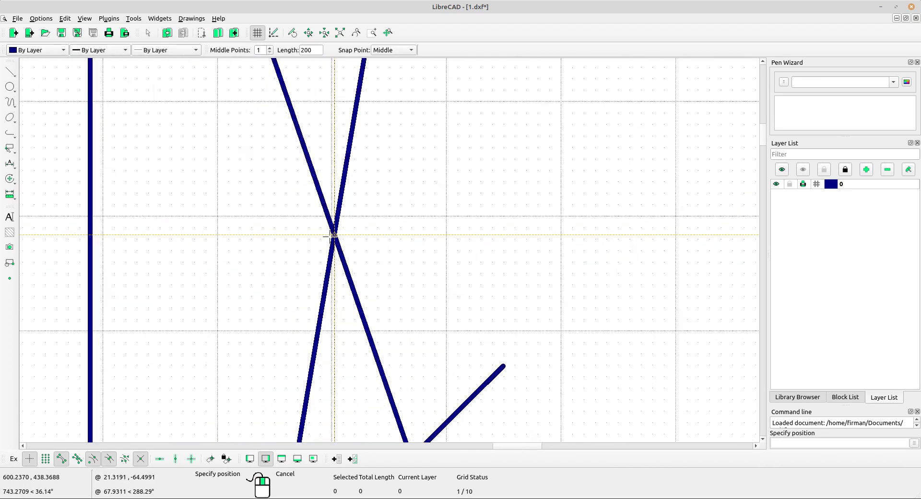
scroll(335, 235, up, 1)
click(337, 235)
scroll(384, 189, down, 12)
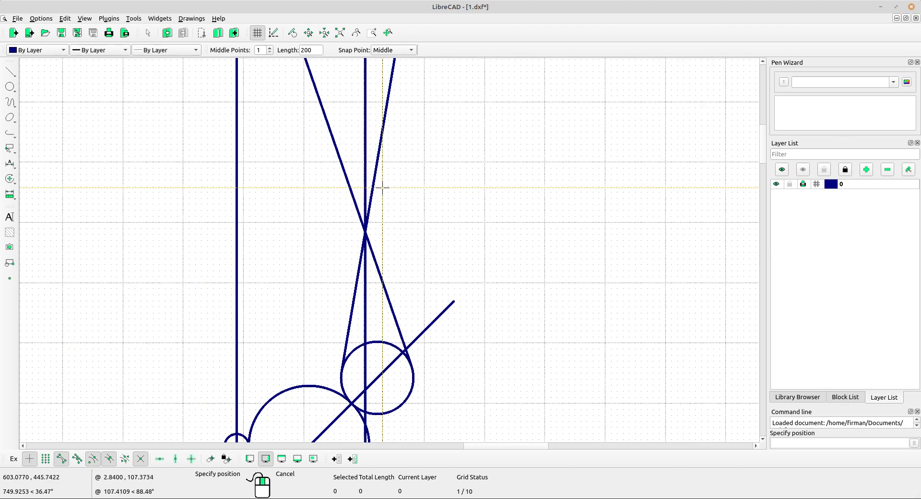
middle_drag(500, 188, 474, 219)
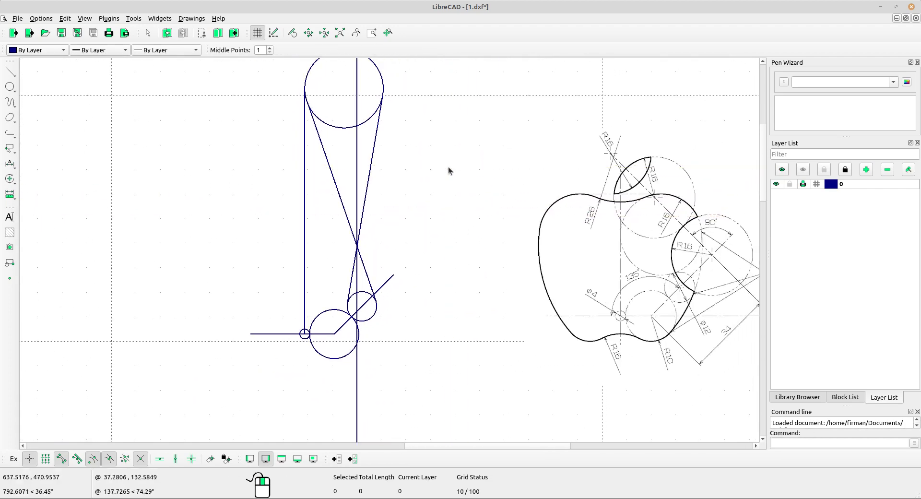
scroll(416, 181, up, 2)
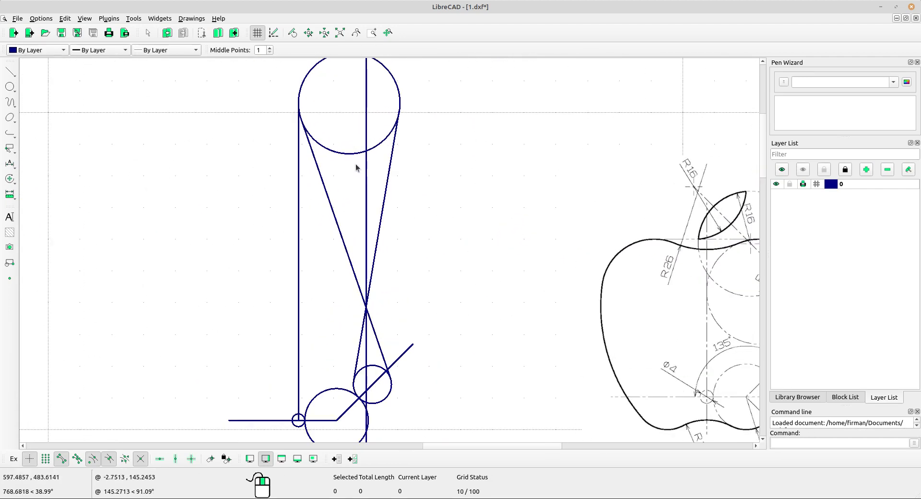
Move the radius-16 circle so its bottom point rests where the vertical line meets the small circle.
drag(355, 164, 347, 146)
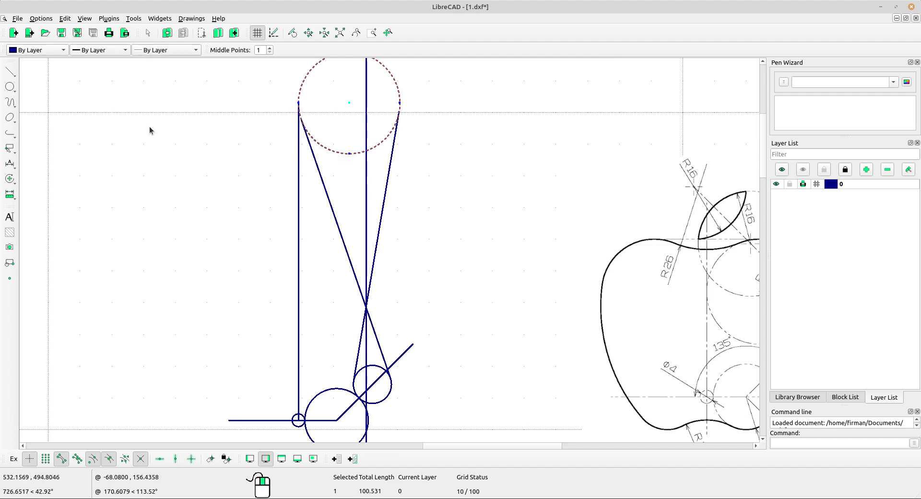
right_click(38, 179)
click(119, 179)
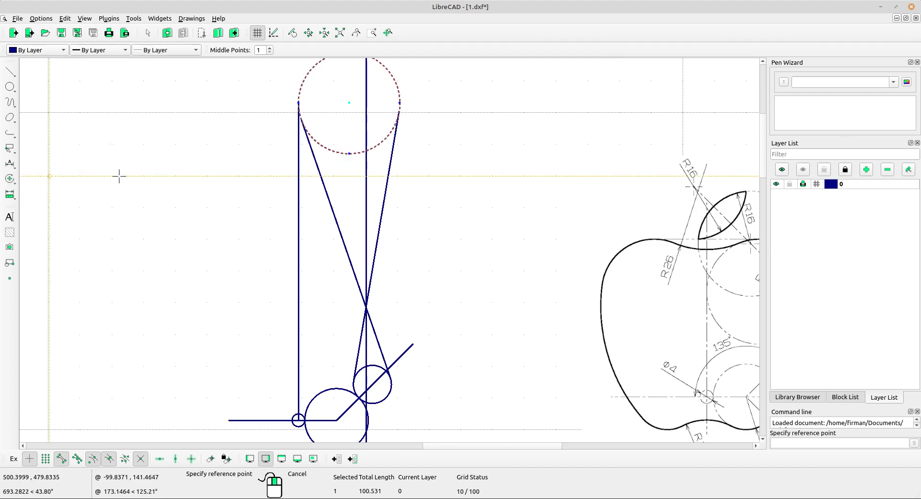
scroll(365, 123, up, 4)
scroll(380, 235, up, 4)
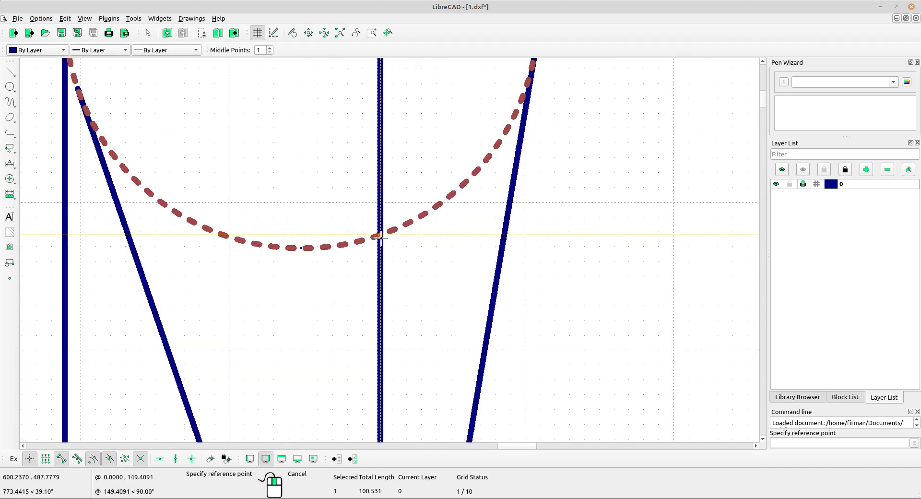
click(380, 235)
scroll(381, 229, down, 6)
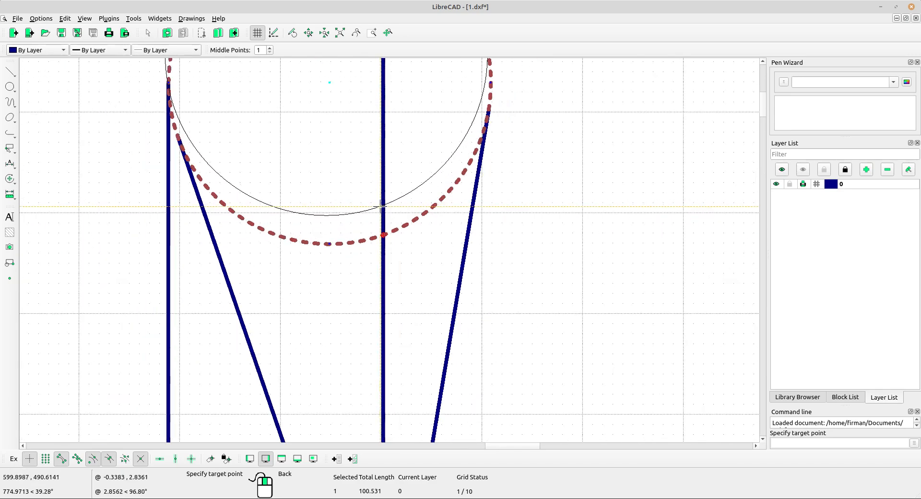
middle_drag(421, 312, 347, 49)
middle_drag(327, 273, 327, 25)
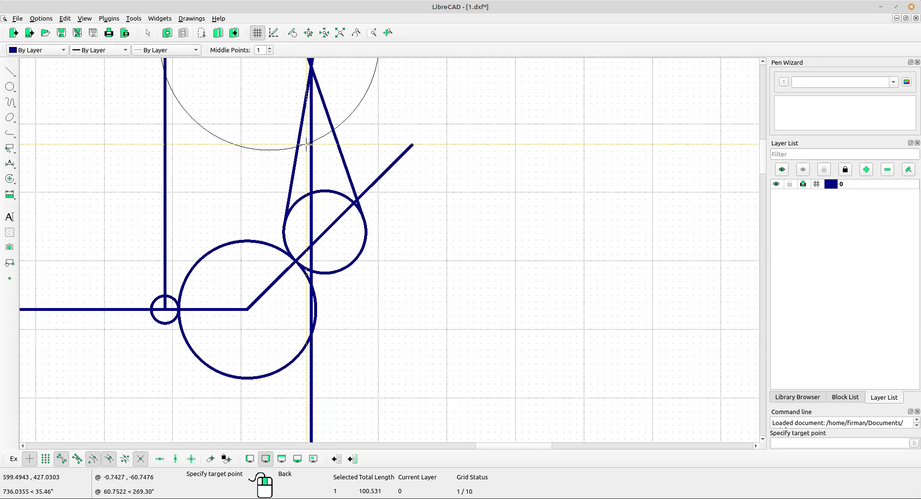
scroll(292, 135, up, 6)
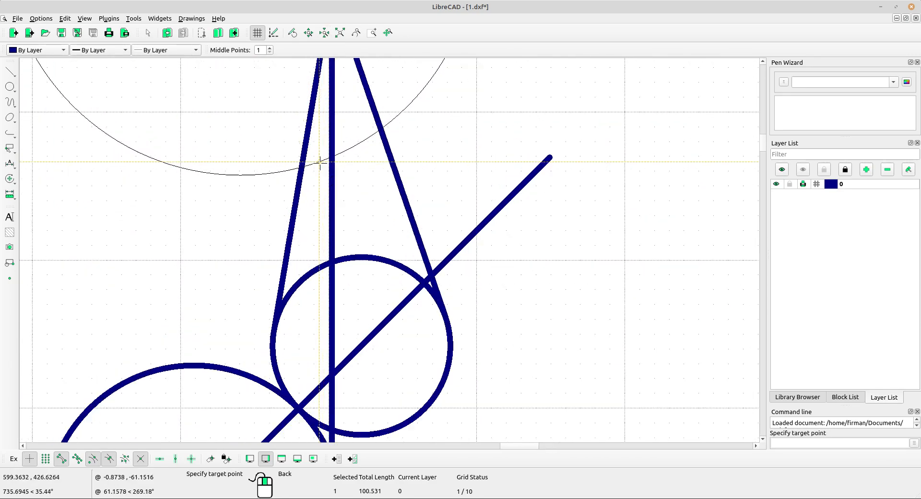
click(332, 262)
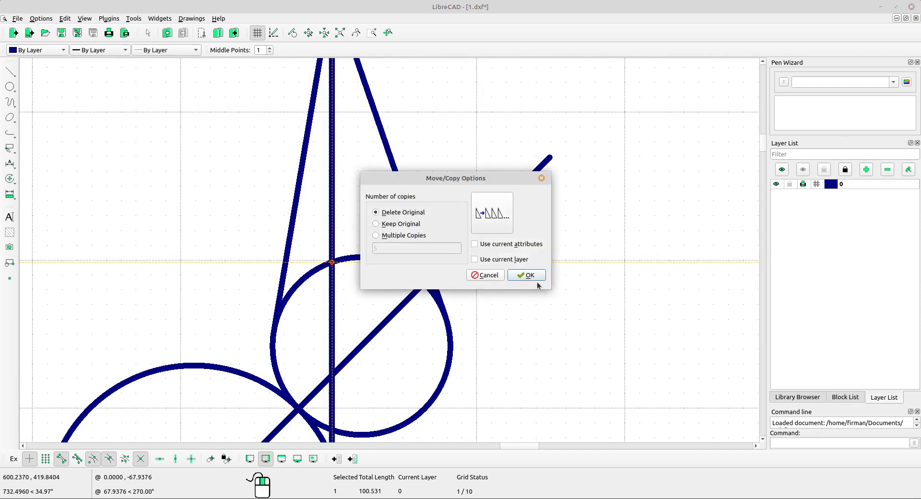
click(532, 276)
scroll(412, 192, down, 5)
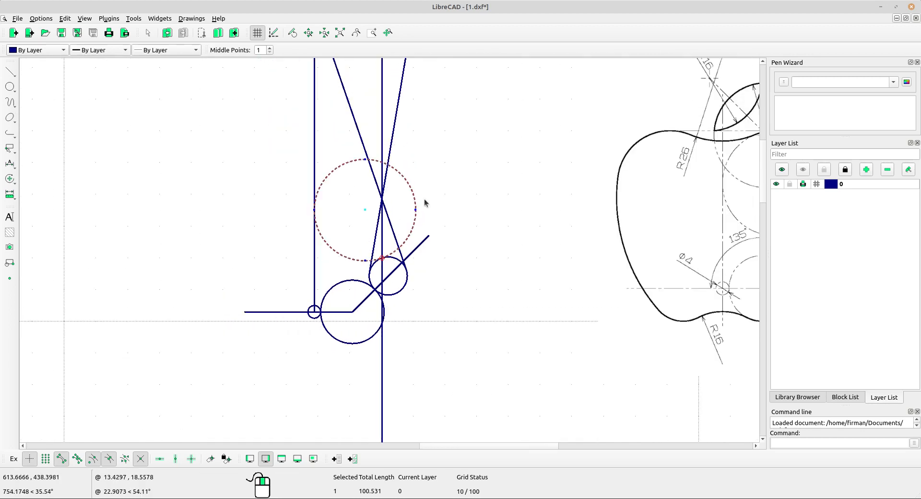
key(Escape)
Select the vertical and slanted construction lines.
middle_drag(467, 128, 467, 159)
drag(467, 156, 329, 132)
drag(484, 178, 297, 156)
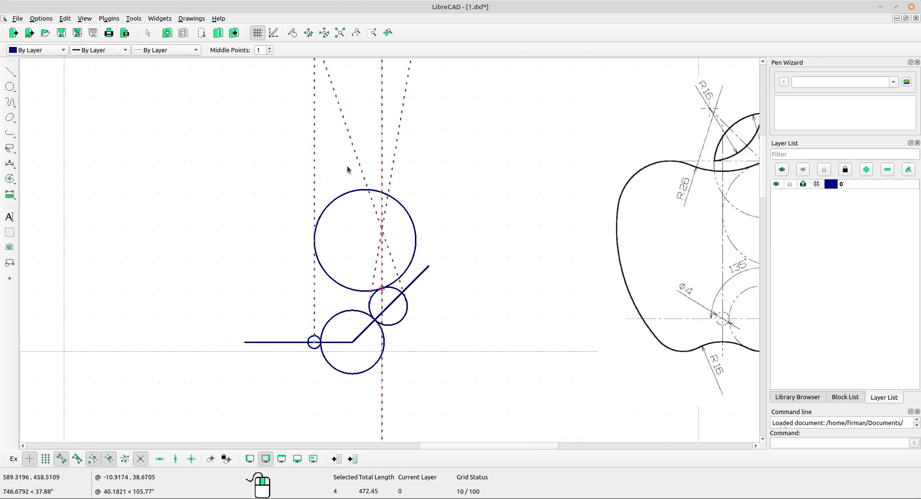
Delete the four construction lines and pan to show the circles beside the apple reference.
key(Delete)
scroll(474, 208, down, 2)
middle_drag(474, 207, 391, 227)
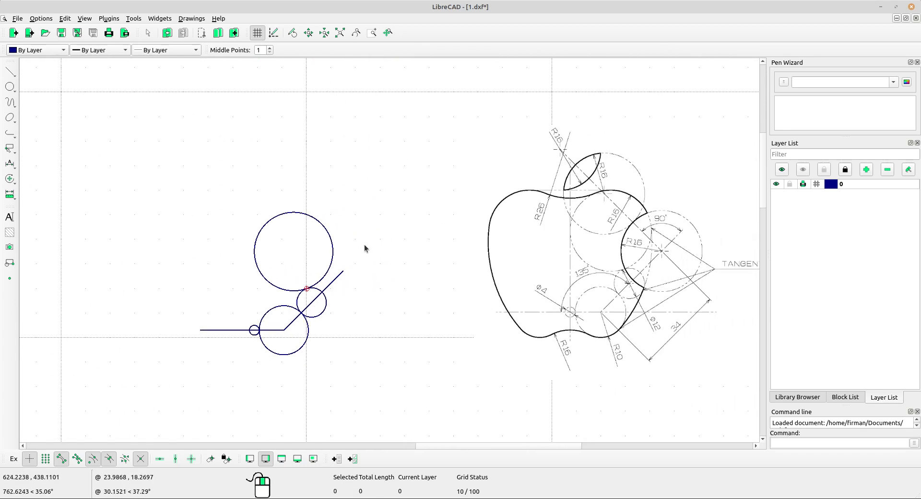
scroll(372, 250, up, 1)
middle_drag(424, 258, 399, 248)
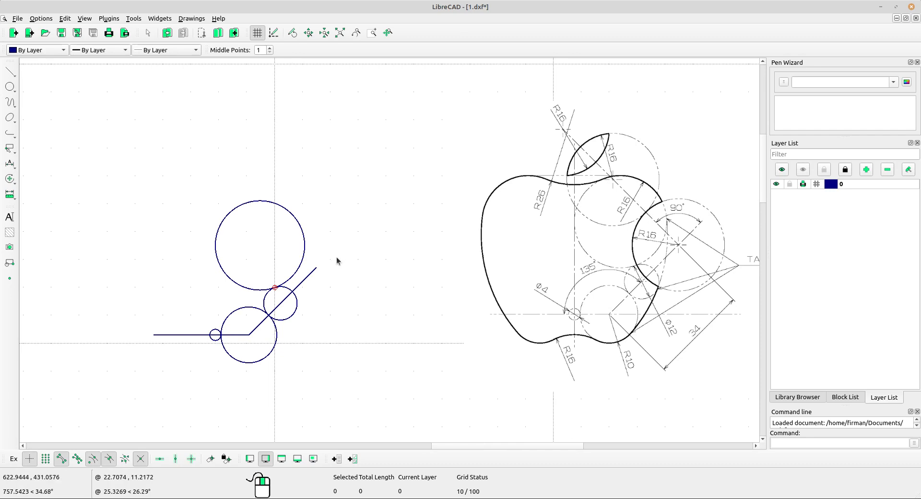
scroll(308, 283, up, 2)
middle_drag(309, 283, 288, 260)
scroll(367, 248, down, 1)
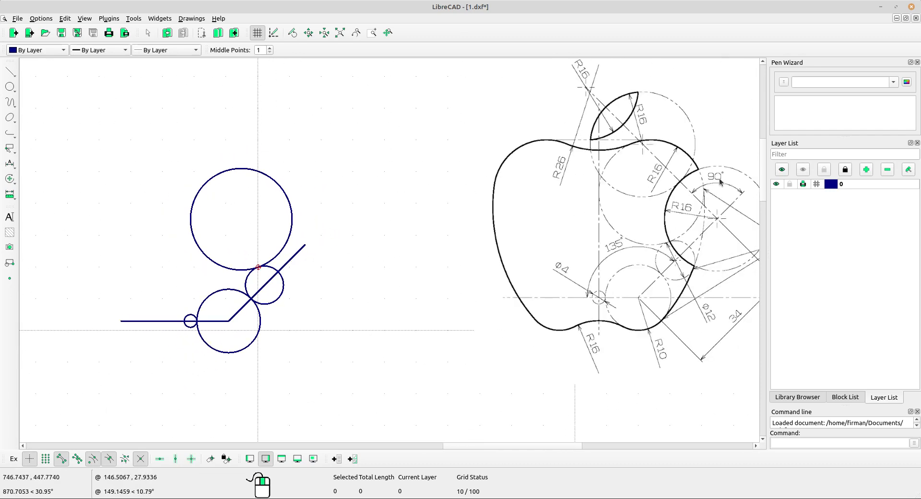
middle_drag(720, 181, 622, 146)
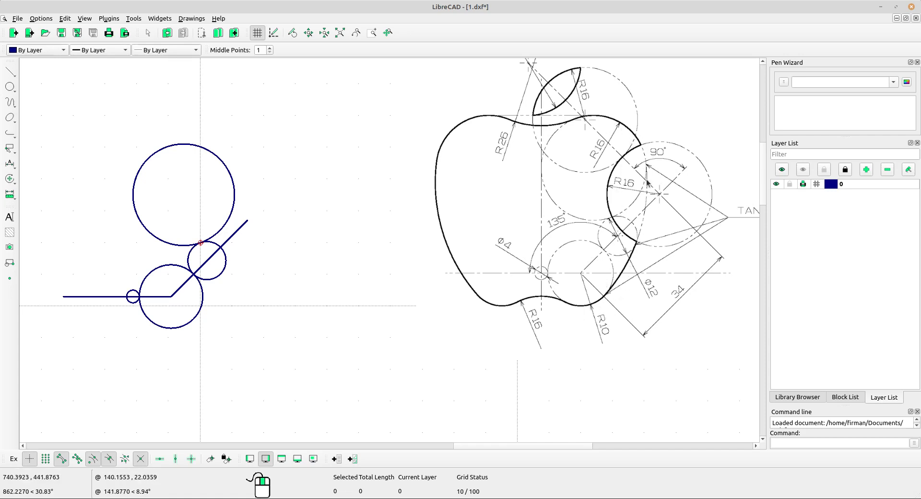
middle_drag(250, 280, 303, 262)
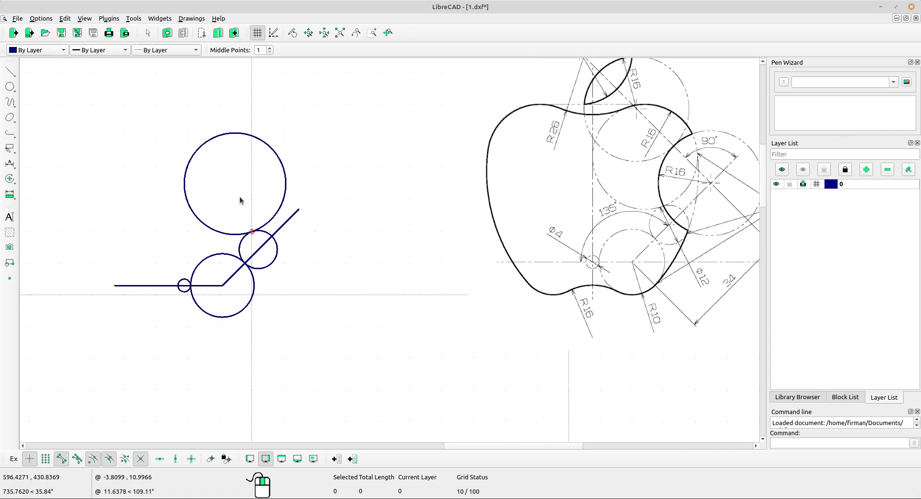
click(10, 87)
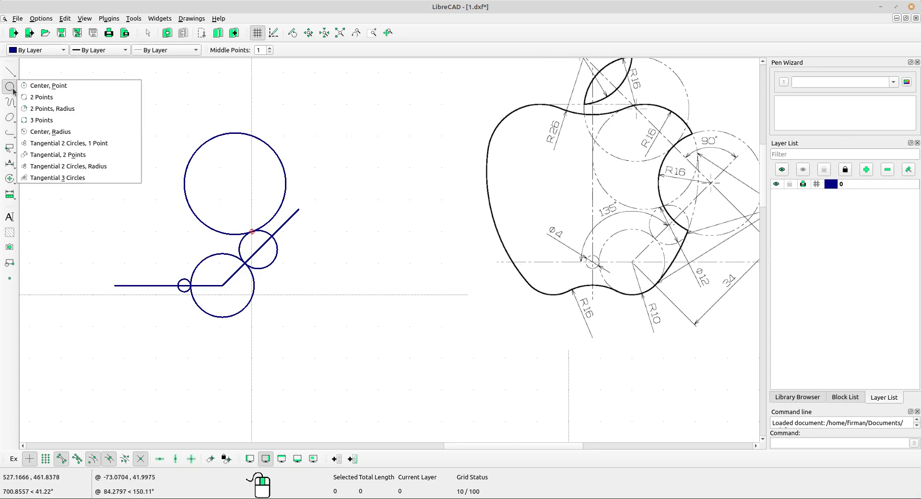
Draw a large circle tangent to the top, small middle and lower circles, enclosing all three.
click(88, 180)
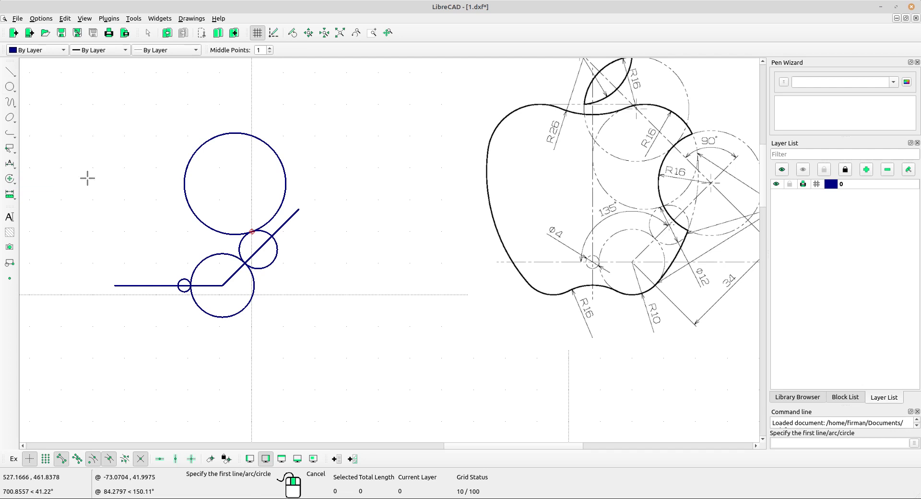
scroll(281, 215, up, 2)
click(274, 169)
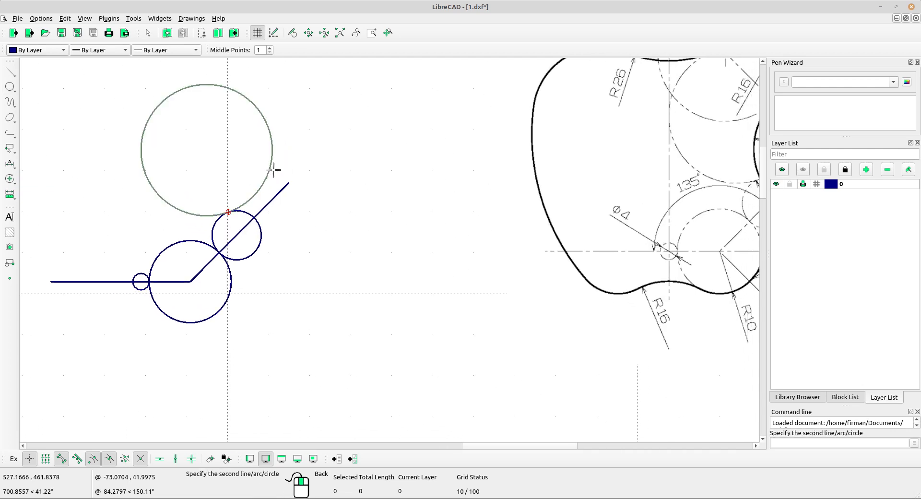
click(263, 231)
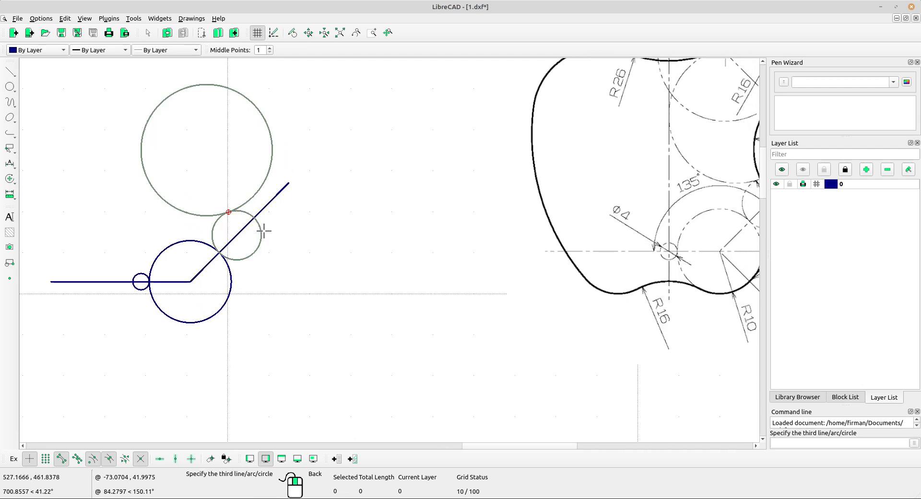
click(229, 277)
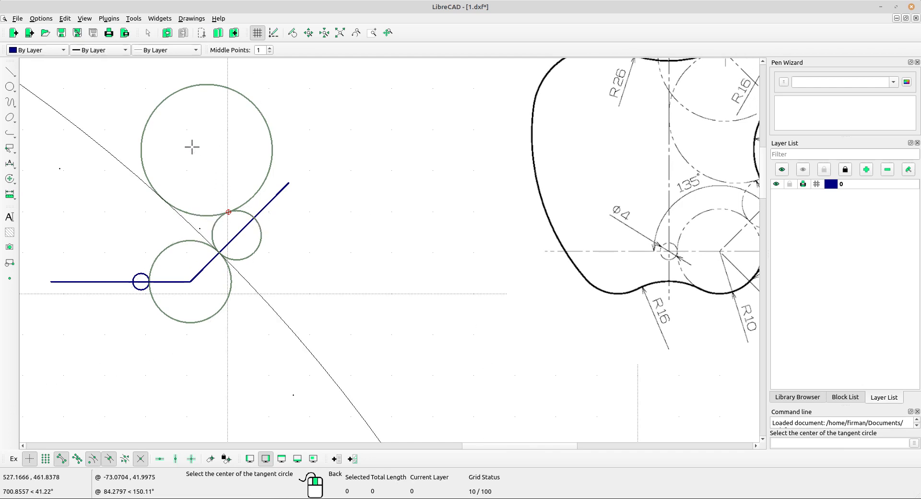
scroll(264, 171, down, 3)
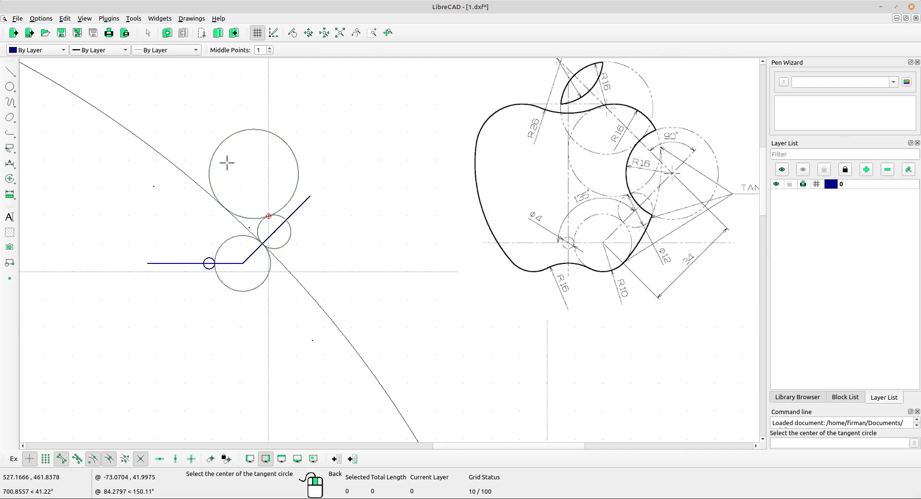
click(291, 164)
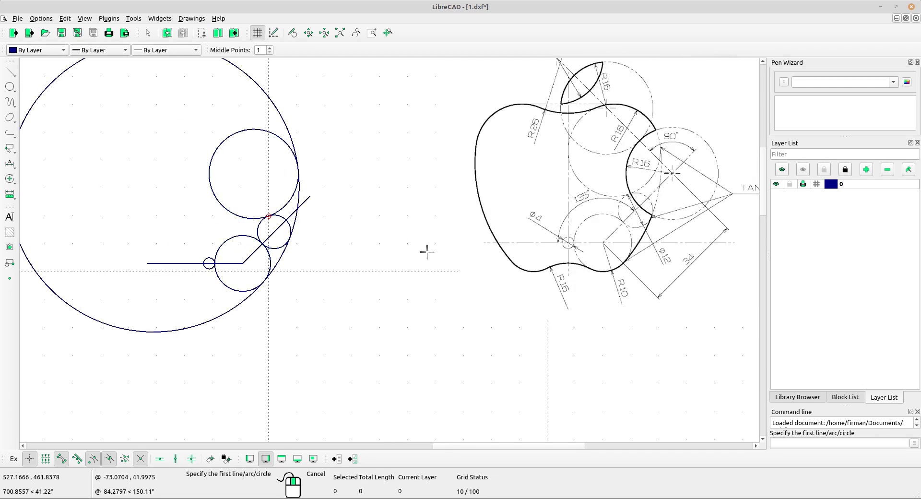
right_click(376, 170)
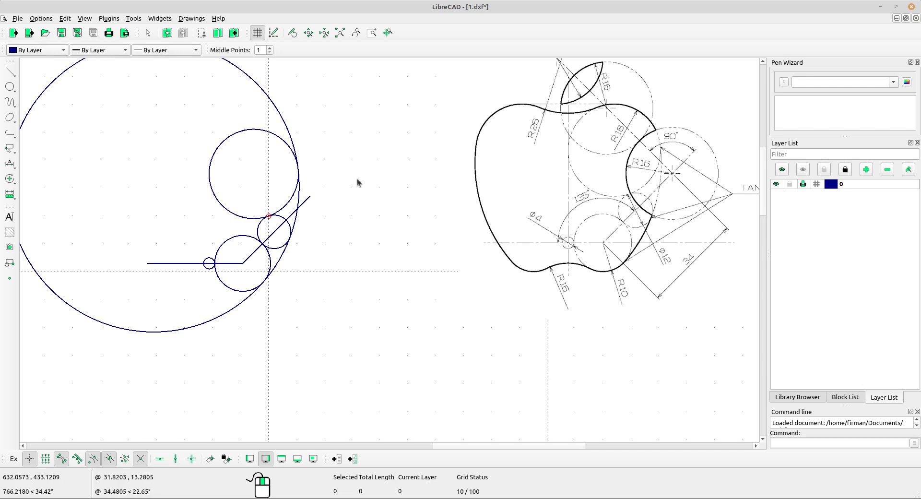
Divide the large circle at its tangent points with the radius-16 circle and the lower circle.
click(9, 179)
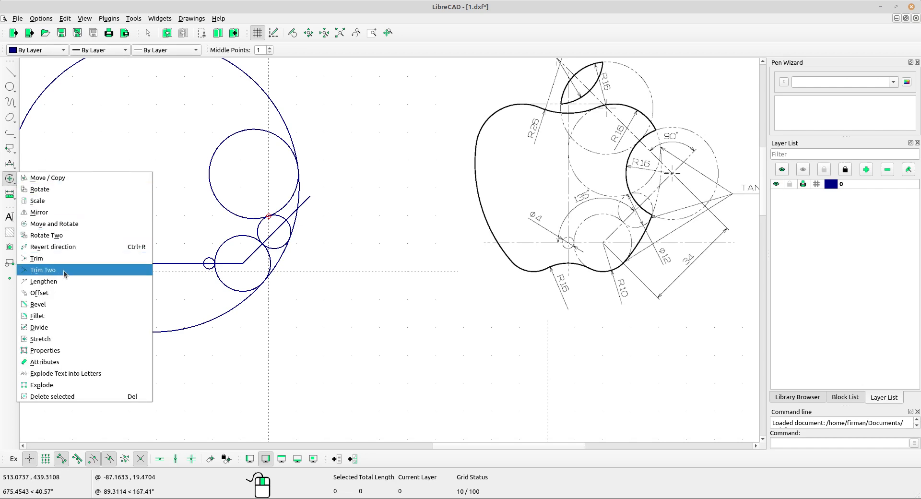
click(62, 327)
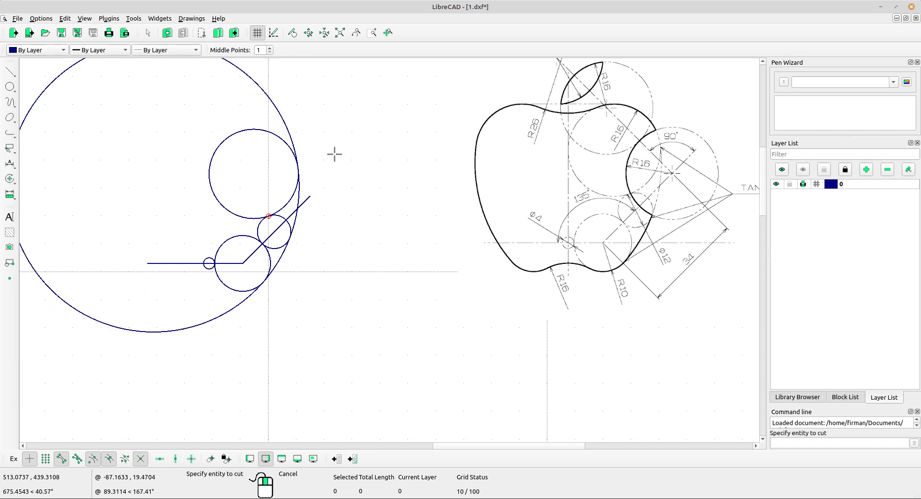
click(286, 123)
scroll(287, 128, up, 5)
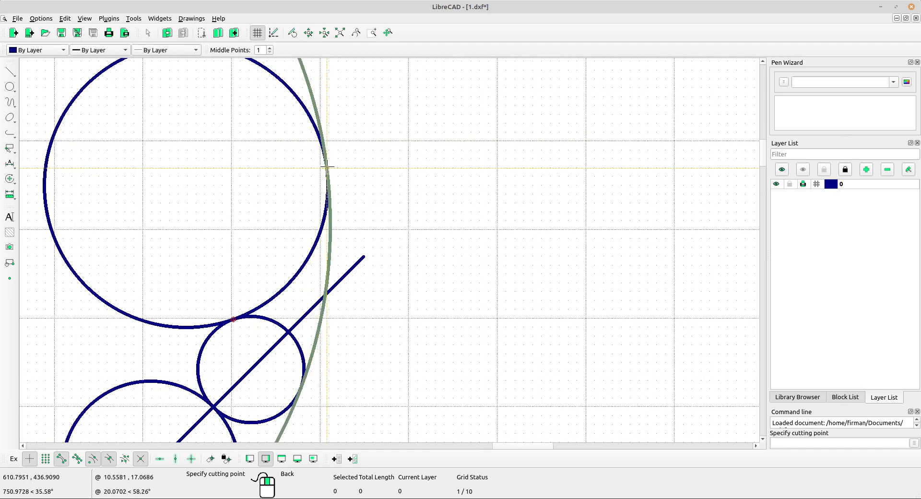
click(327, 167)
scroll(352, 263, down, 3)
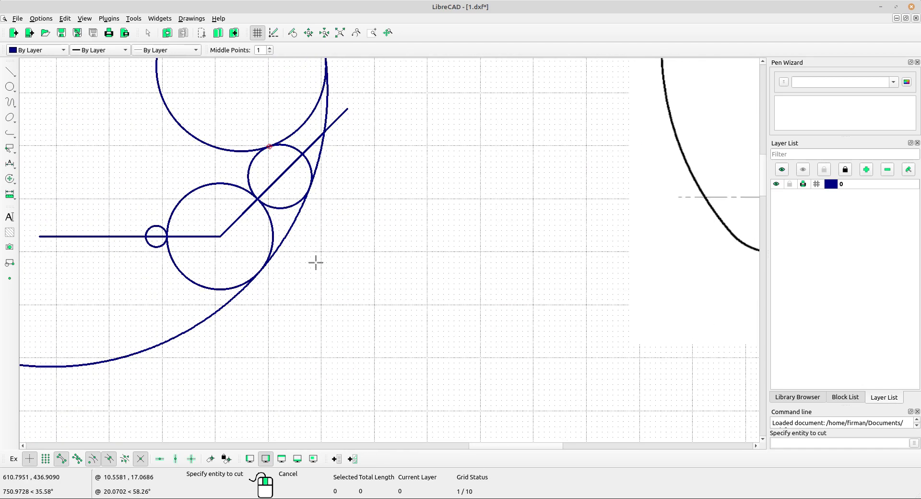
click(217, 316)
scroll(247, 288, up, 4)
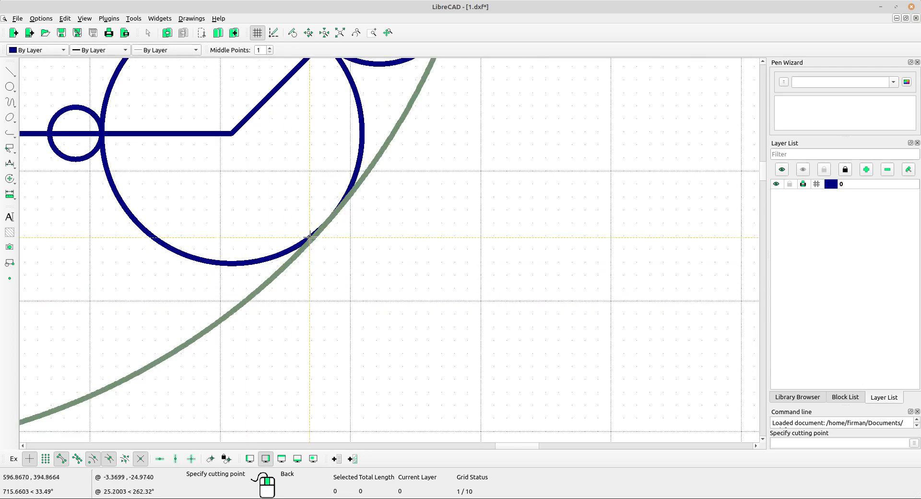
click(331, 224)
scroll(361, 216, down, 4)
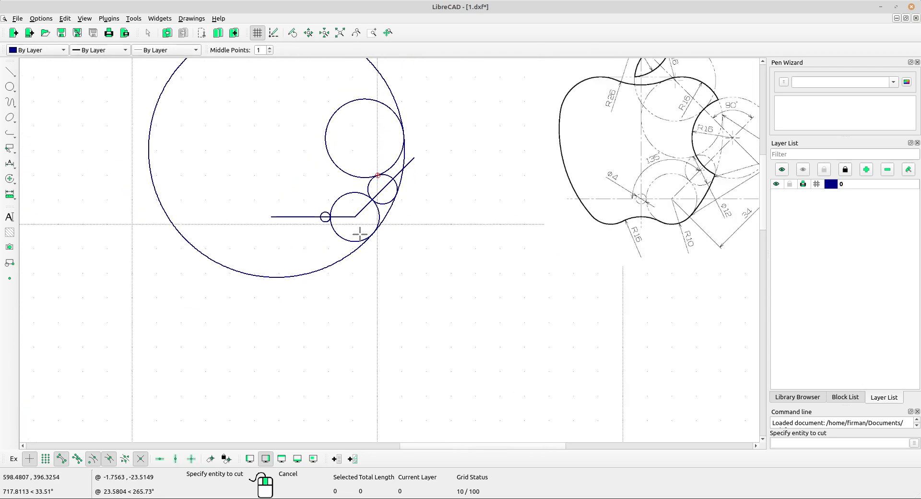
Delete the leftover large arc, keeping only the short arc between the radius-16 and lower circles.
right_click(288, 165)
middle_drag(254, 165, 243, 236)
drag(215, 179, 162, 150)
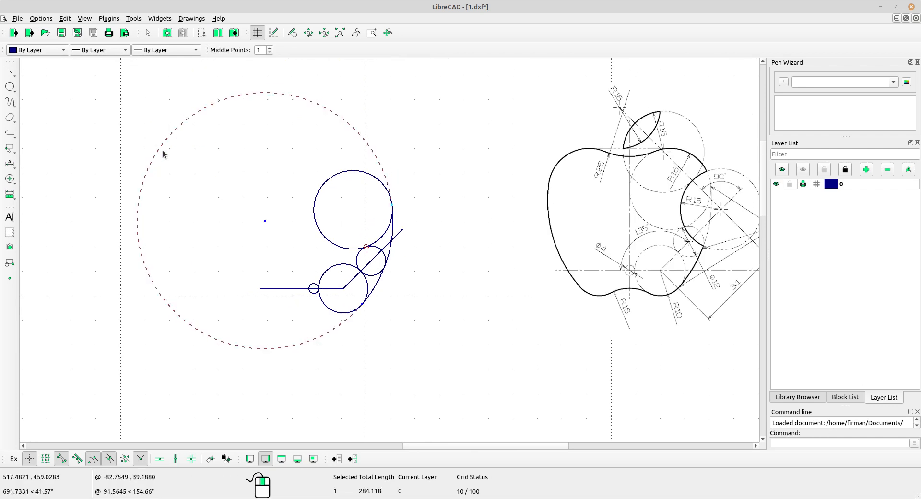
middle_drag(336, 256, 309, 254)
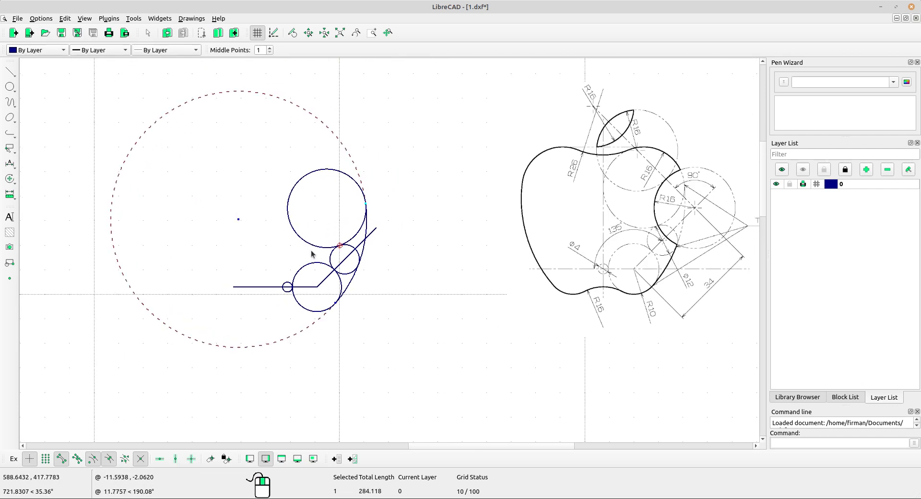
key(Delete)
middle_drag(480, 322, 440, 314)
scroll(337, 269, up, 2)
middle_drag(346, 284, 284, 300)
middle_drag(372, 232, 344, 249)
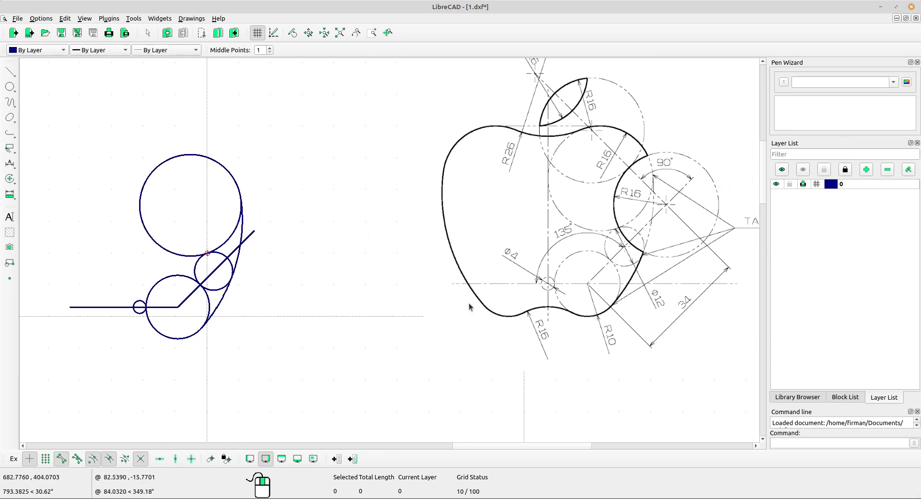
middle_drag(470, 307, 420, 297)
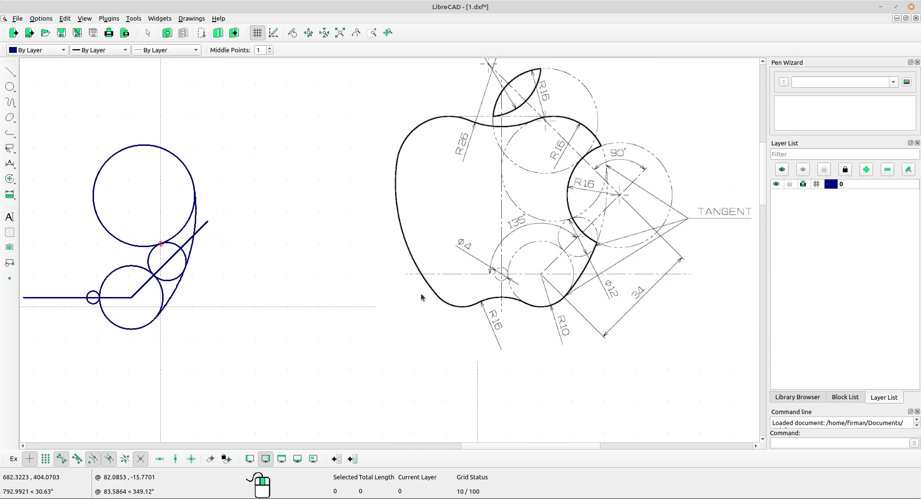
middle_drag(144, 284, 251, 279)
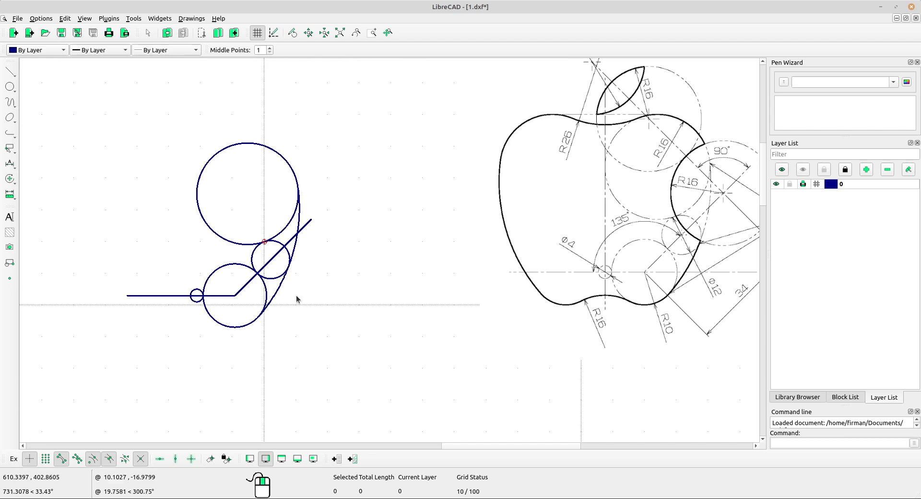
drag(301, 303, 264, 277)
Add the upper large circle to the selection of circles and the side arc.
scroll(251, 241, up, 3)
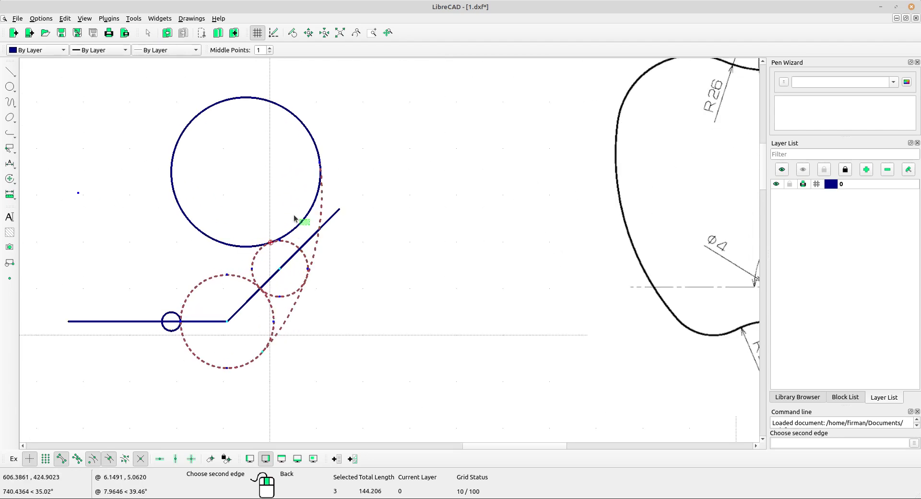
drag(294, 215, 288, 209)
scroll(335, 228, down, 4)
scroll(340, 237, up, 3)
scroll(285, 301, down, 2)
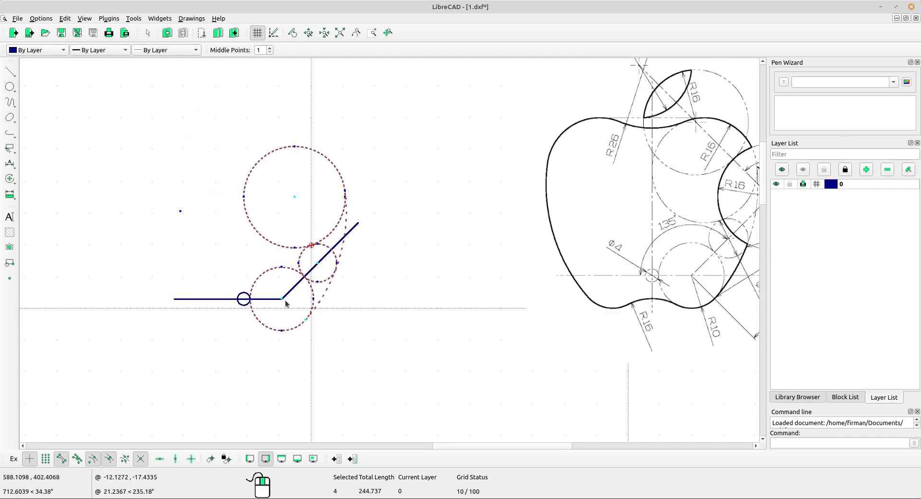
middle_drag(331, 322, 314, 331)
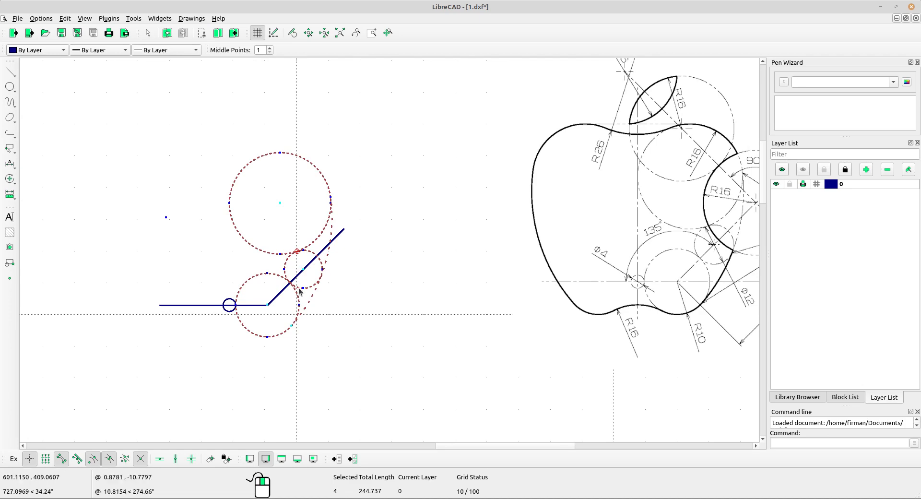
Mirror the selection across a vertical axis through the small circle's centre, keeping the originals.
click(13, 181)
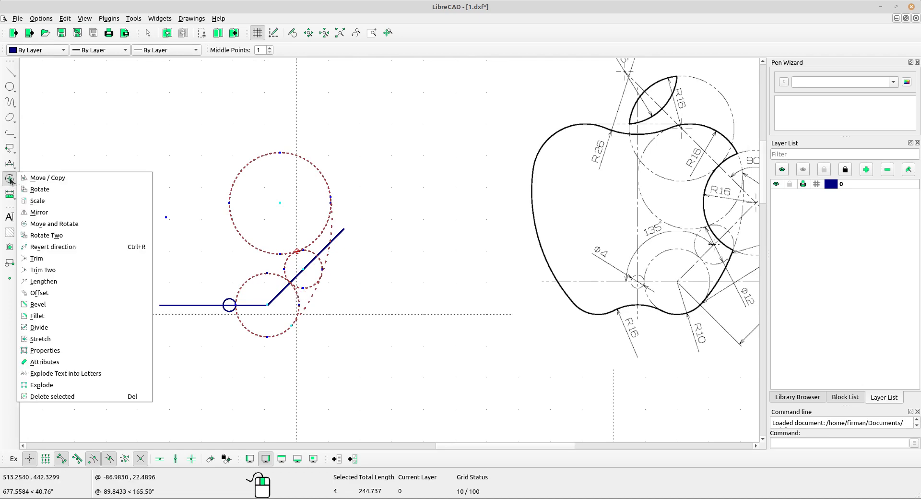
click(43, 212)
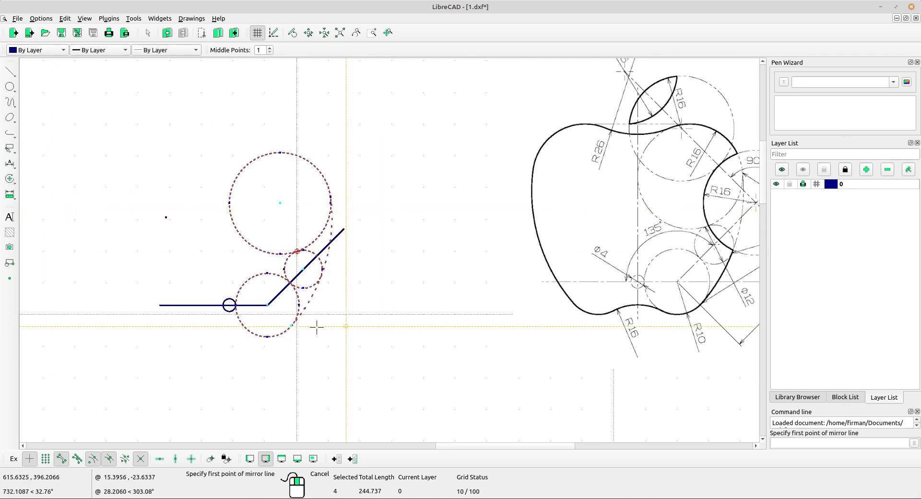
scroll(259, 307, up, 5)
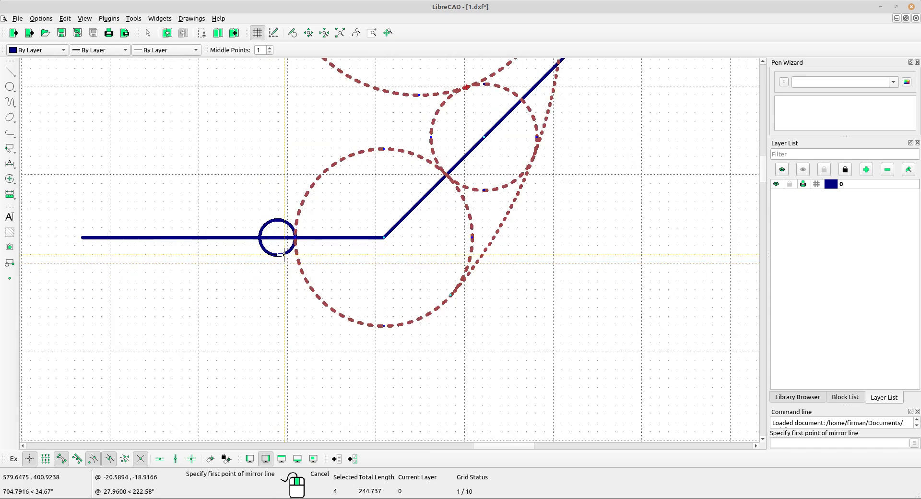
scroll(275, 246, down, 8)
middle_drag(404, 294, 262, 295)
scroll(246, 253, up, 6)
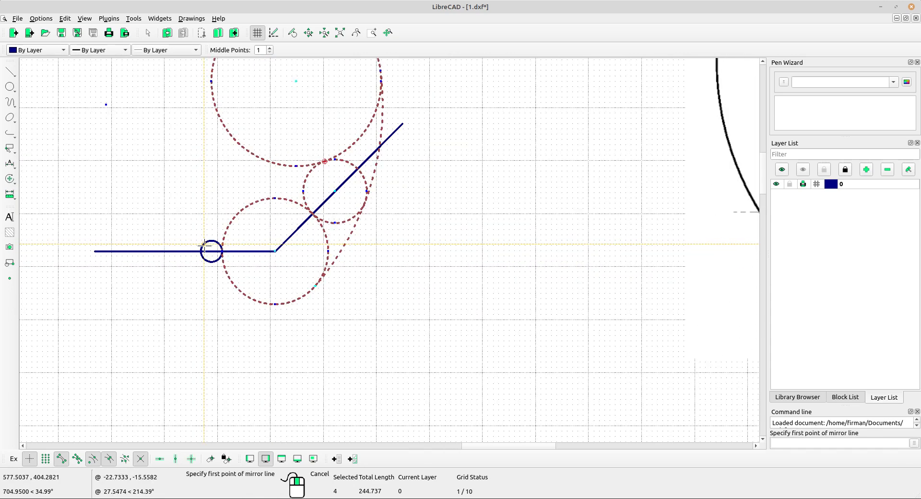
scroll(254, 252, up, 1)
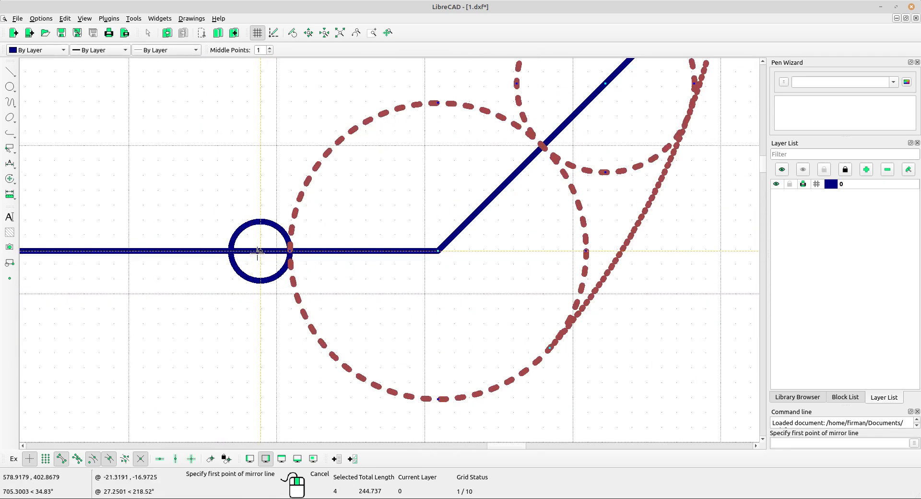
click(261, 252)
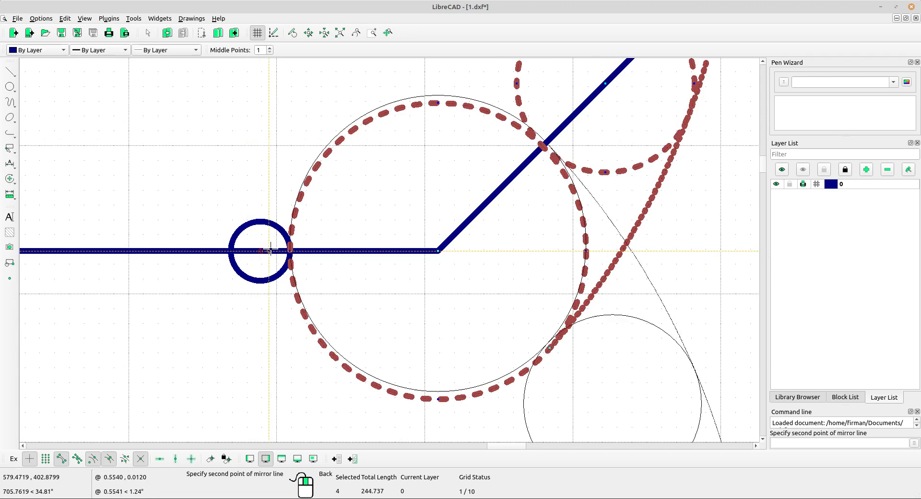
click(176, 459)
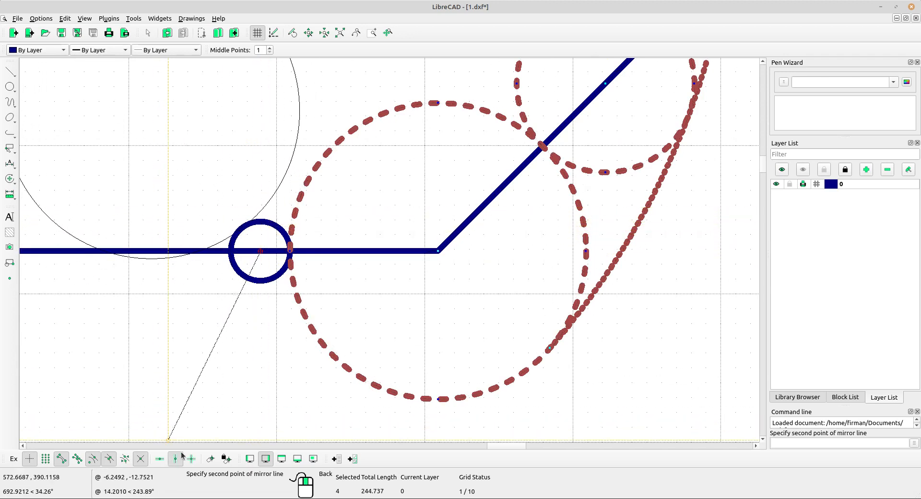
click(261, 221)
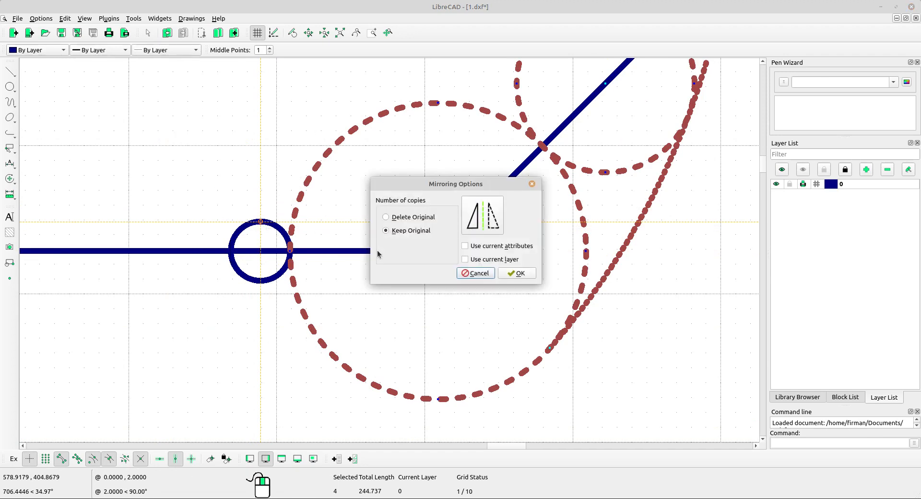
click(526, 275)
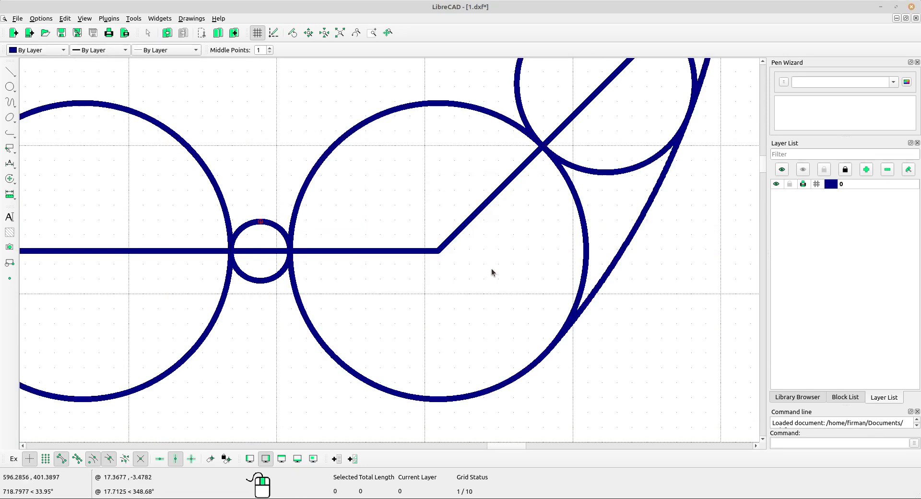
Turn off the vertical restriction and view the symmetric outline beside the reference apple.
scroll(385, 248, down, 1)
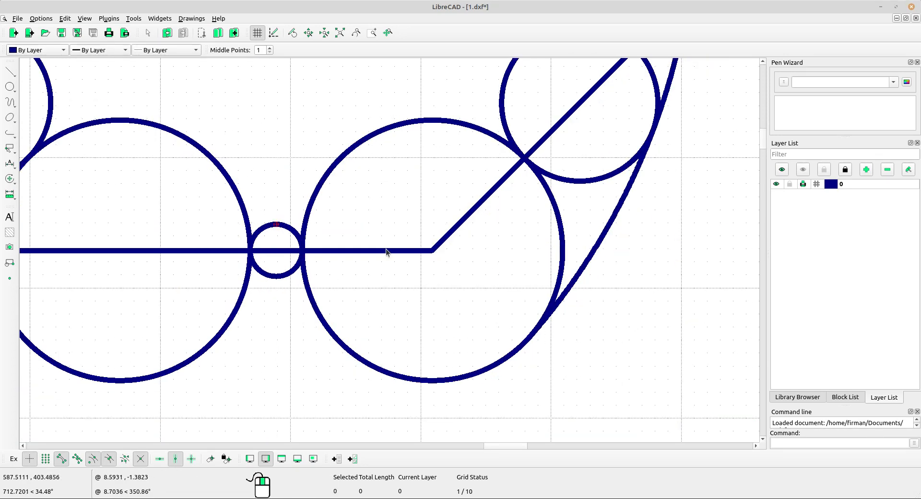
click(178, 461)
scroll(302, 260, down, 10)
middle_drag(493, 199, 438, 276)
scroll(405, 226, down, 4)
middle_drag(556, 275, 497, 264)
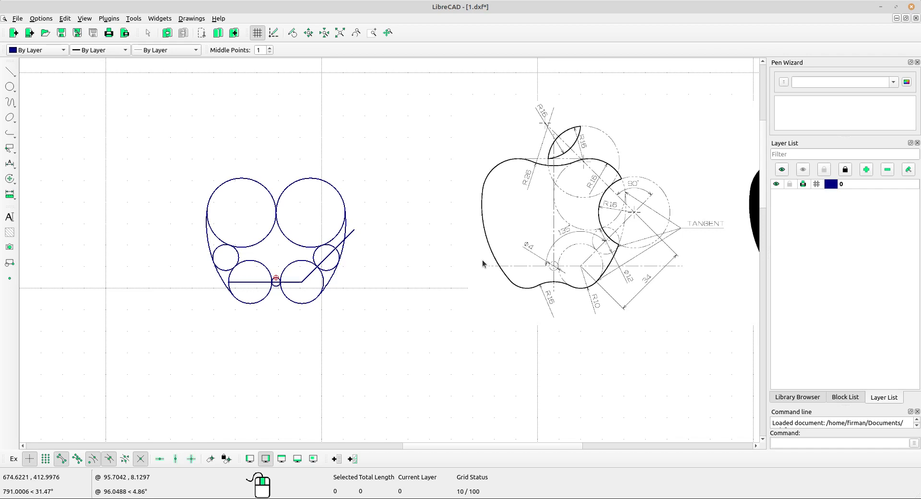
Zoom in on the reference apple's R26 and R16 top curves, then bring up the circle-drawing methods.
scroll(357, 229, up, 1)
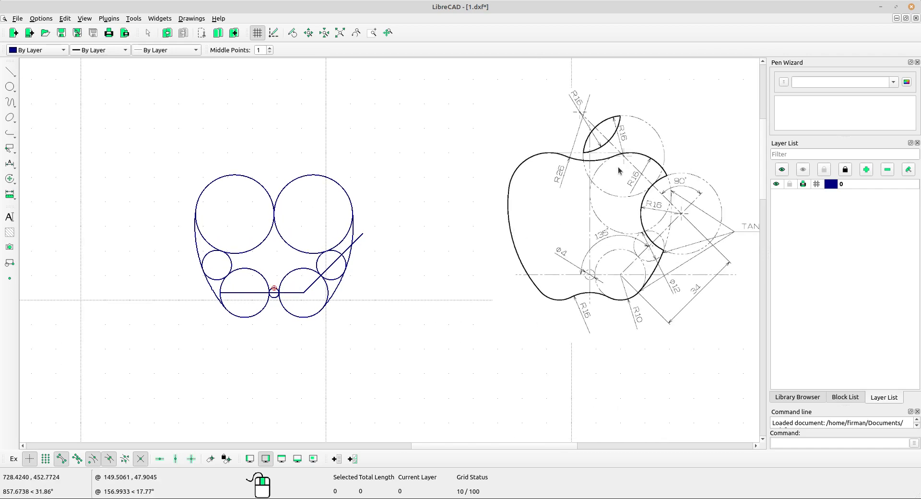
scroll(619, 170, up, 5)
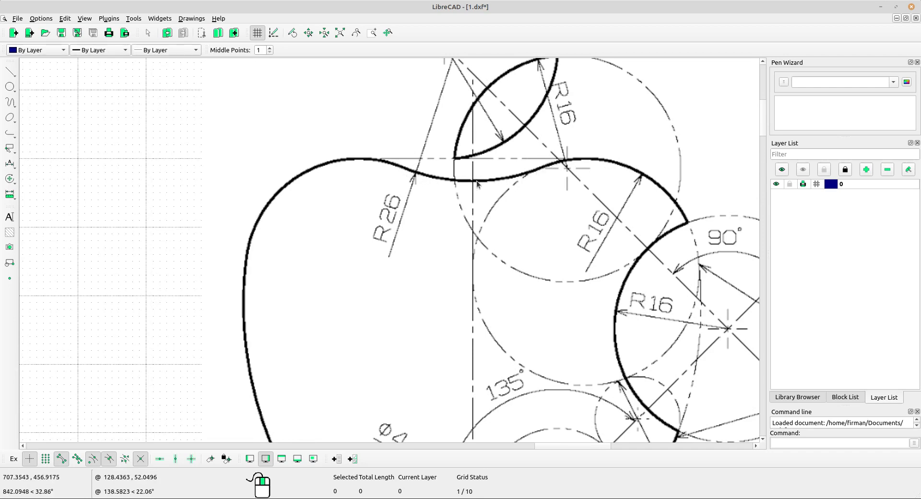
scroll(420, 188, up, 1)
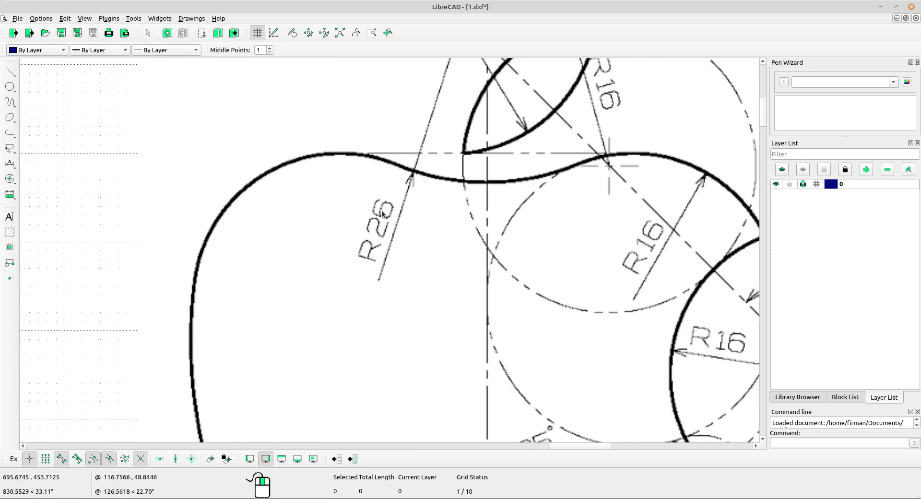
scroll(385, 239, up, 3)
scroll(390, 226, down, 11)
middle_drag(208, 275, 298, 228)
middle_drag(149, 250, 212, 251)
click(9, 89)
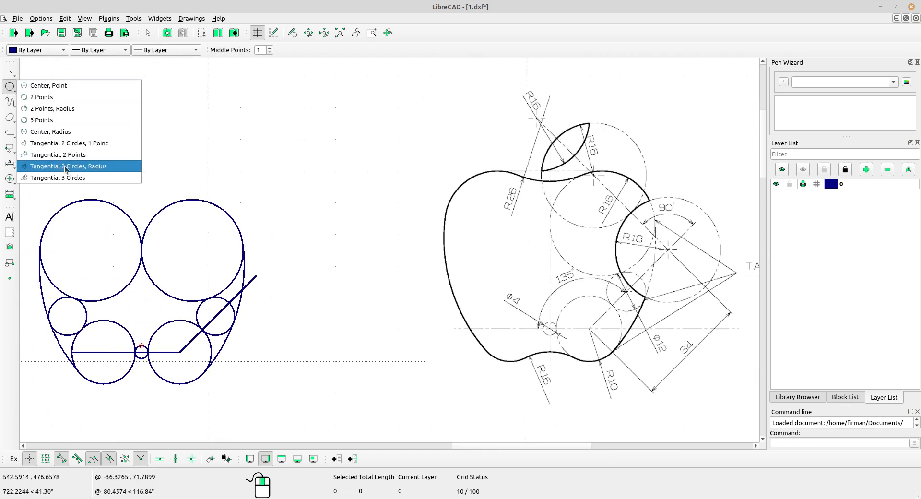
Draw a radius-26 circle tangent to both upper radius-16 circles, placed above them.
click(96, 167)
click(113, 205)
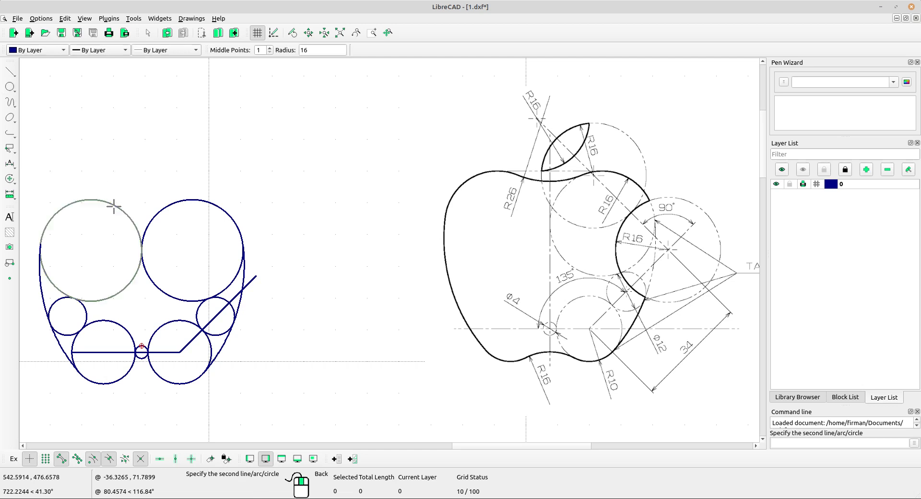
click(171, 205)
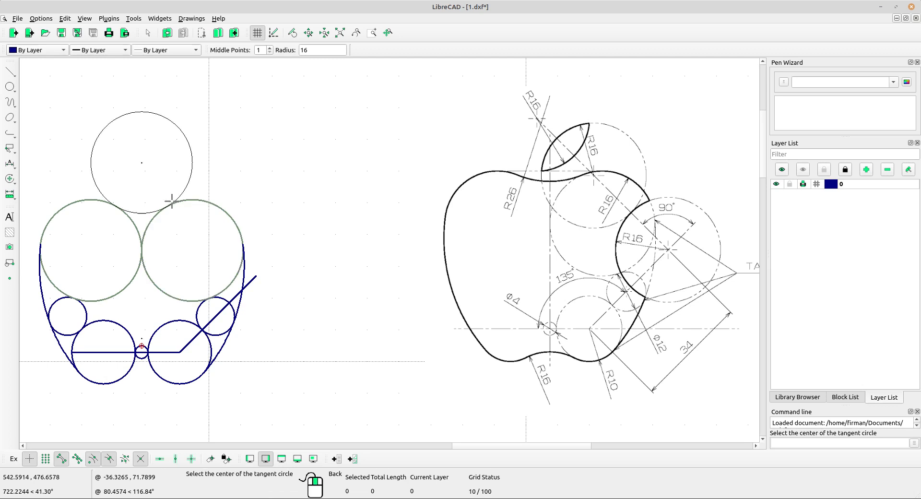
drag(319, 54, 294, 48)
text(26)
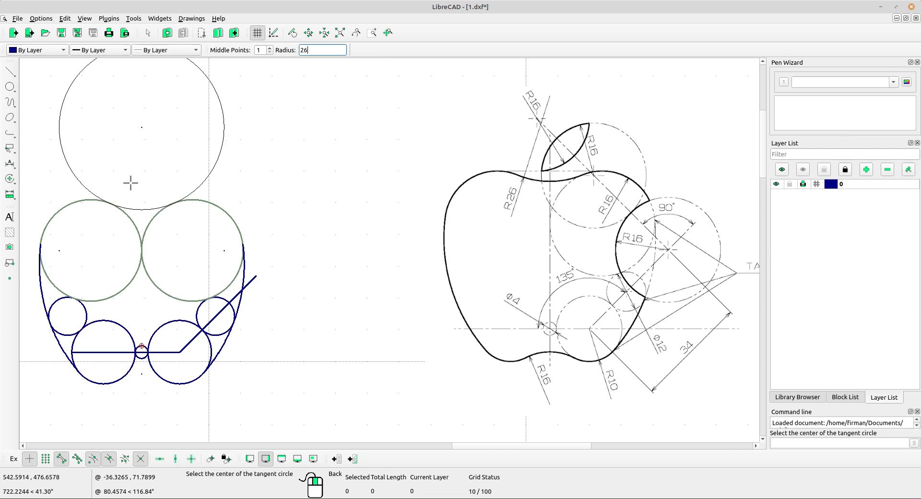
click(156, 157)
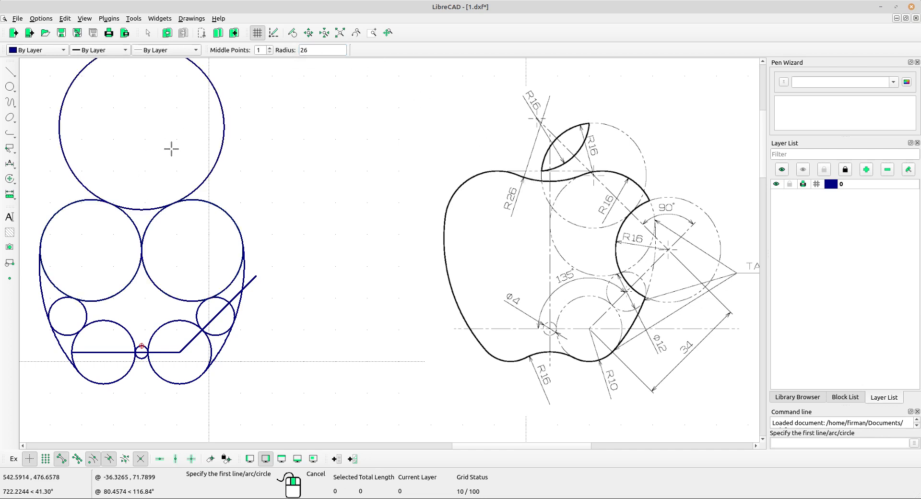
mouse_move(229, 229)
middle_down()
mouse_move(319, 270)
mouse_move(294, 263)
middle_up()
right_click(274, 192)
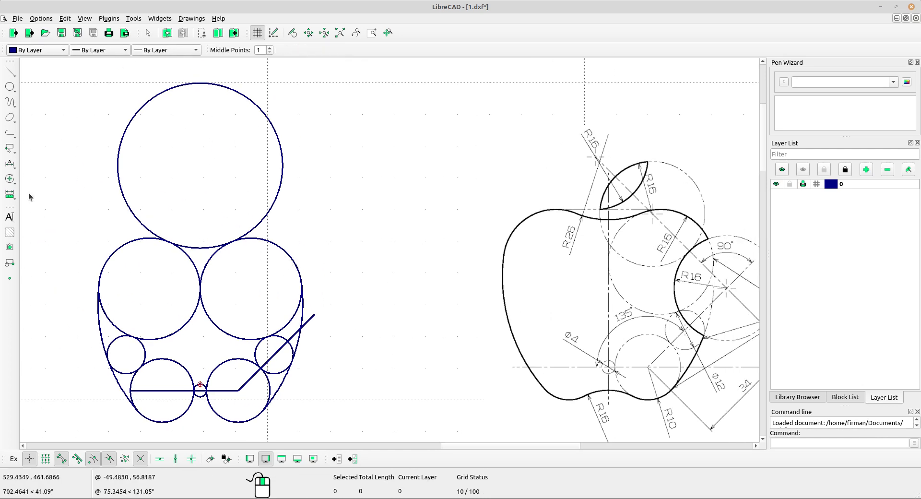
click(9, 178)
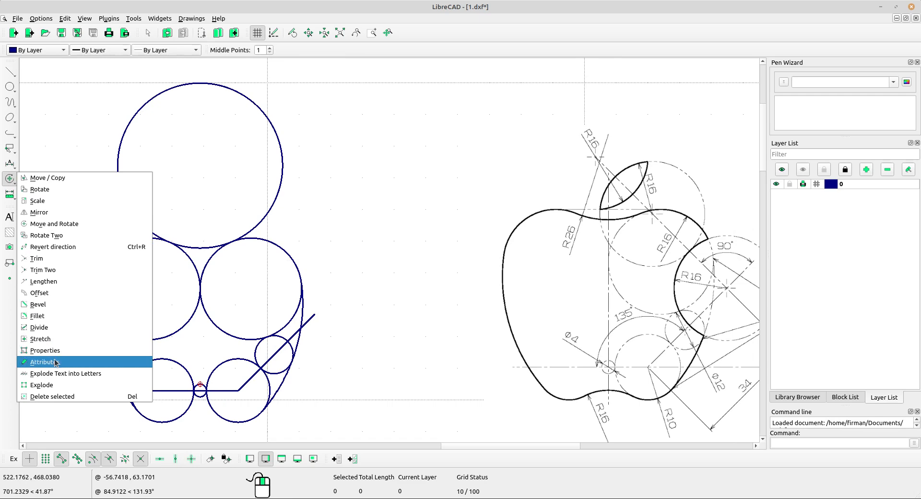
click(52, 328)
click(124, 204)
scroll(168, 242, up, 5)
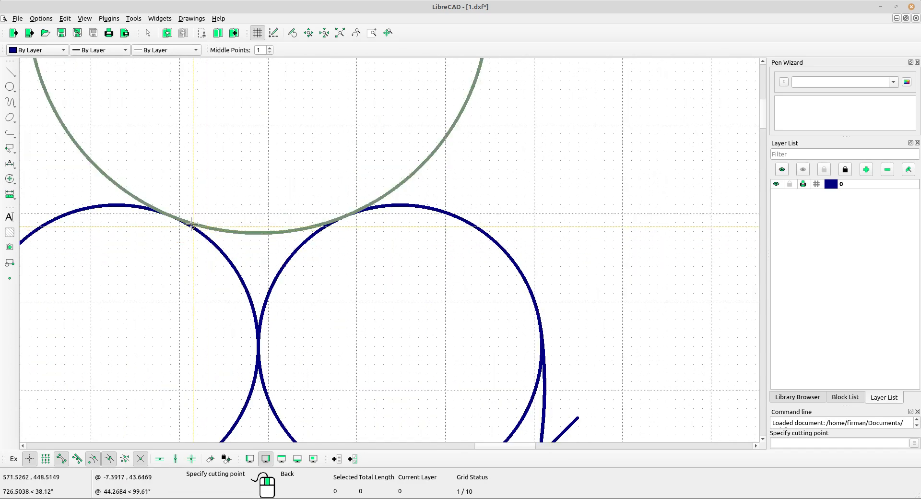
scroll(168, 216, up, 5)
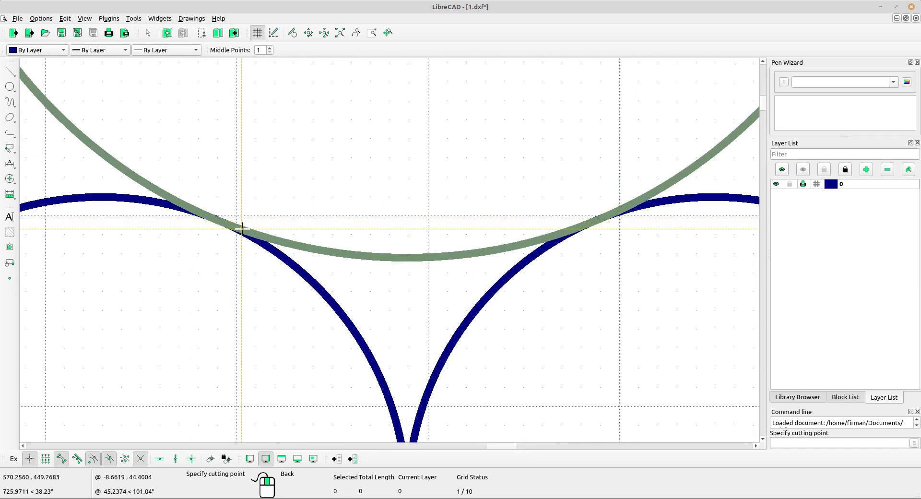
scroll(336, 250, down, 1)
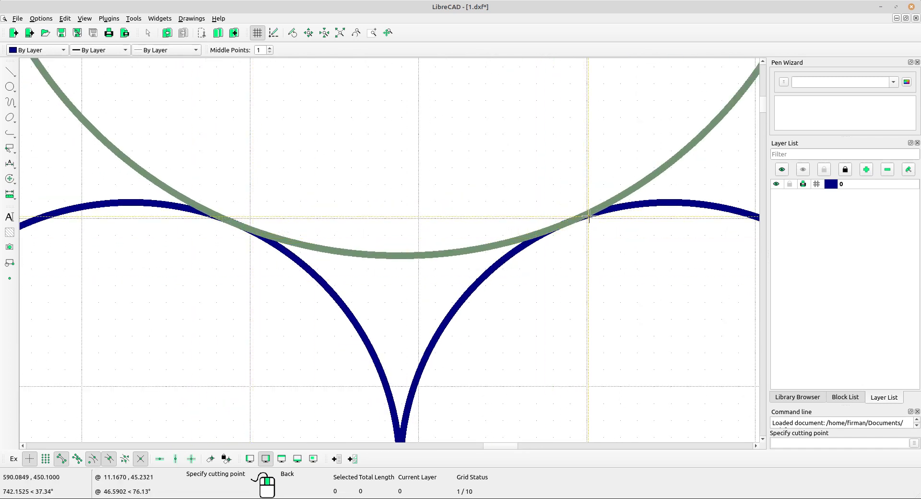
scroll(523, 238, down, 1)
scroll(523, 238, down, 3)
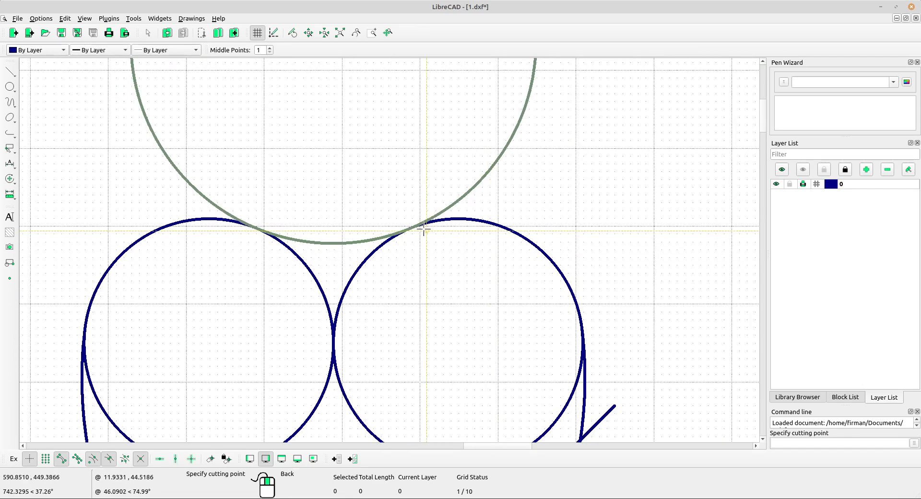
scroll(417, 229, up, 2)
scroll(408, 229, up, 2)
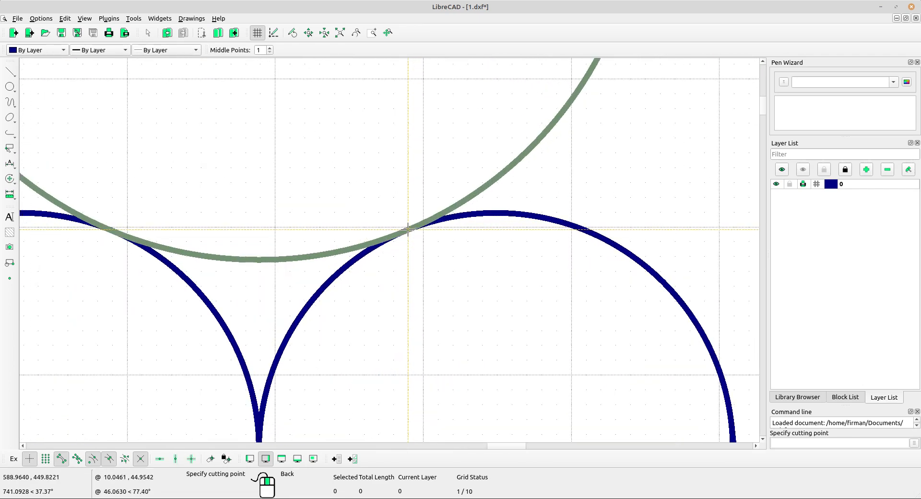
key(Escape)
scroll(185, 210, down, 1)
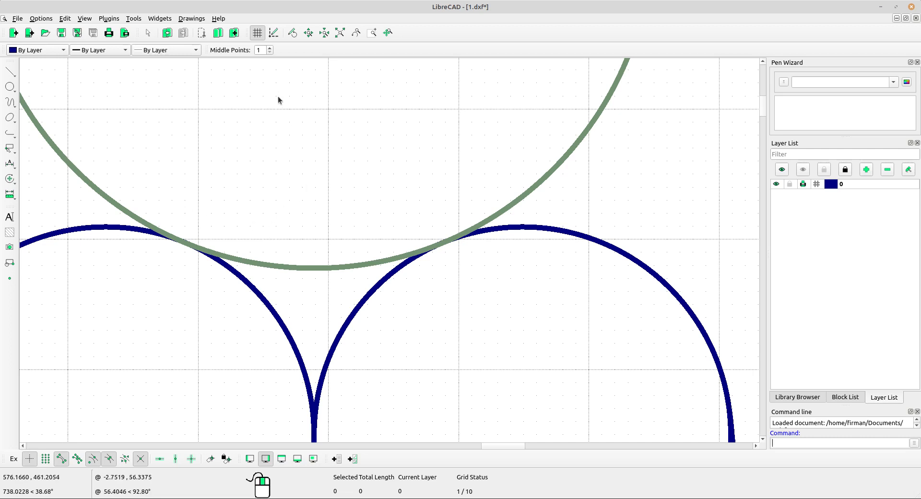
With middle snap set to 4, draw a line between the top circle's left and right intersections.
click(270, 48)
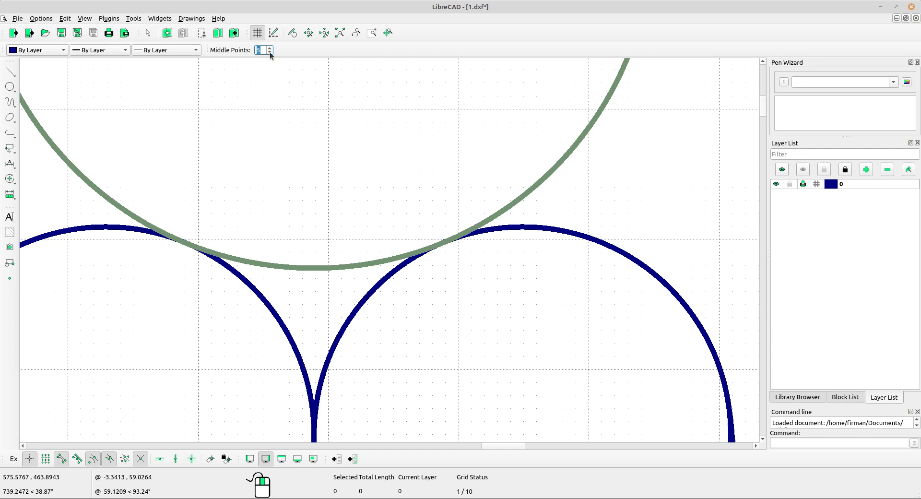
click(270, 48)
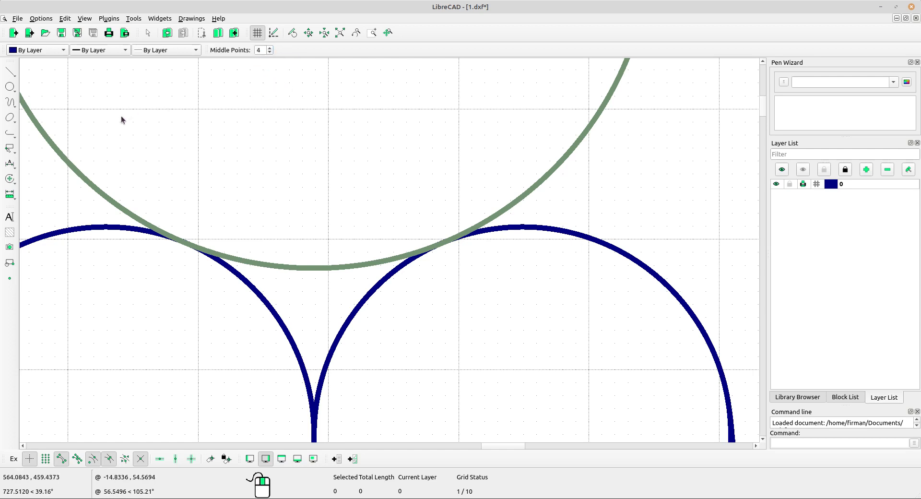
click(9, 71)
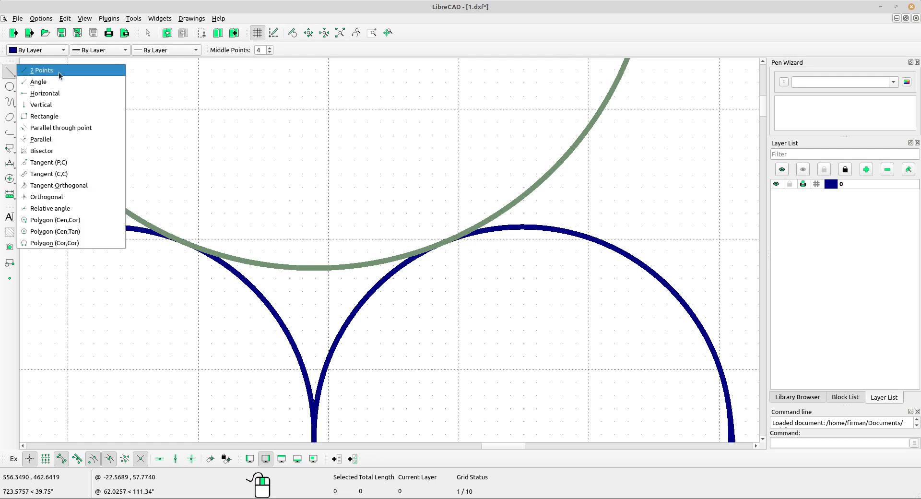
click(59, 72)
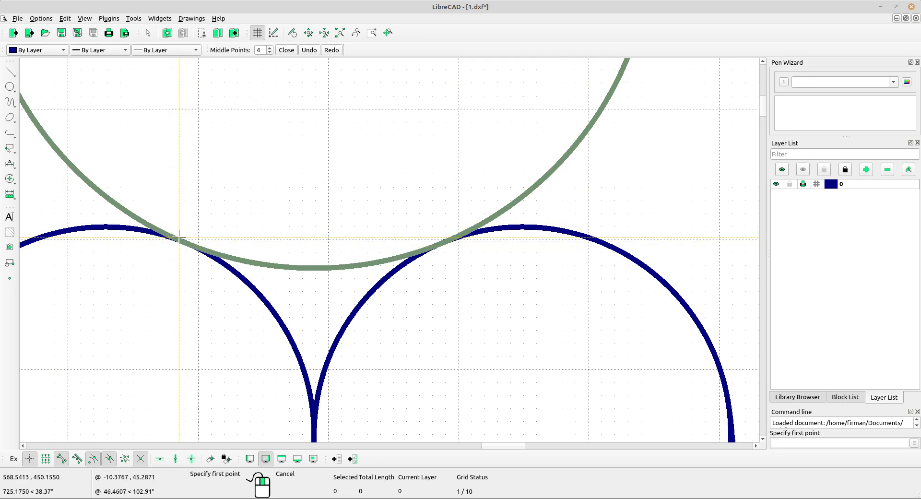
scroll(171, 237, up, 5)
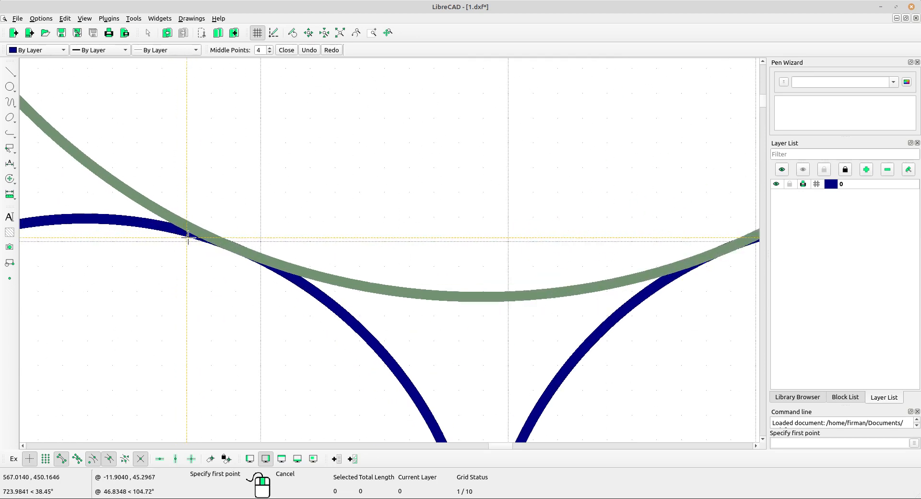
click(209, 238)
scroll(374, 261, down, 4)
middle_drag(453, 277, 254, 276)
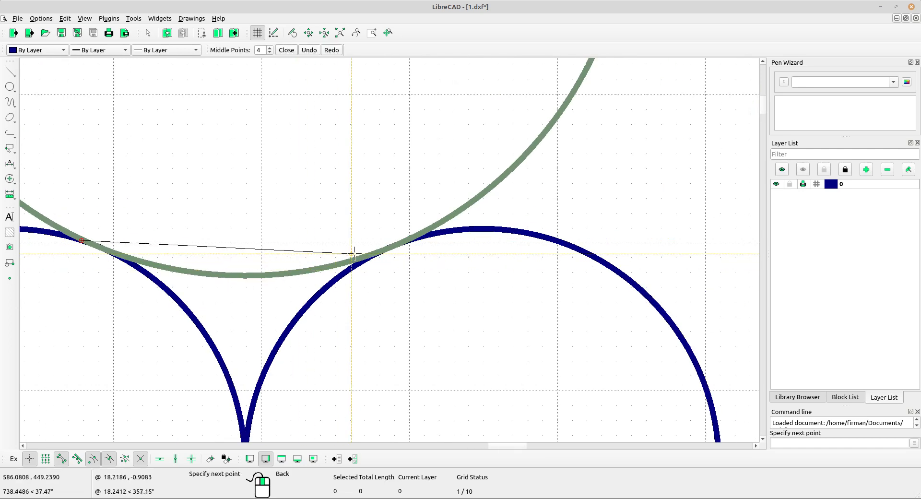
click(404, 242)
right_click(391, 206)
scroll(382, 194, down, 3)
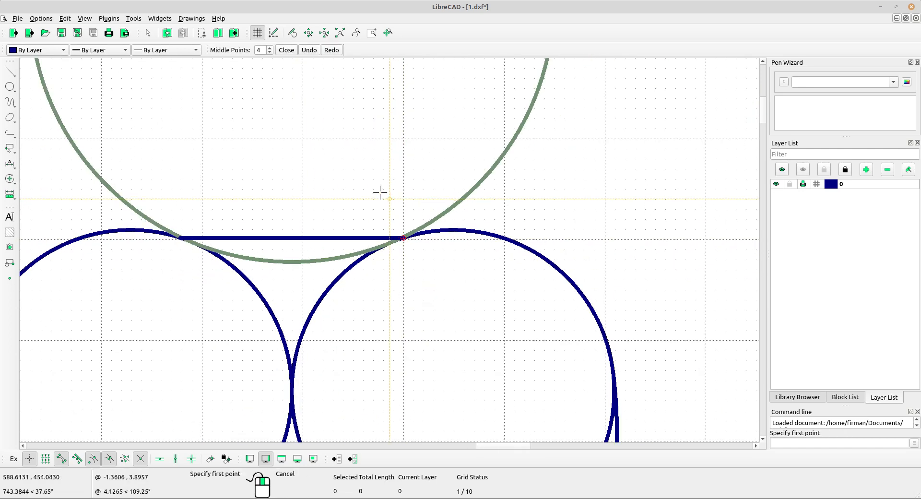
right_click(349, 179)
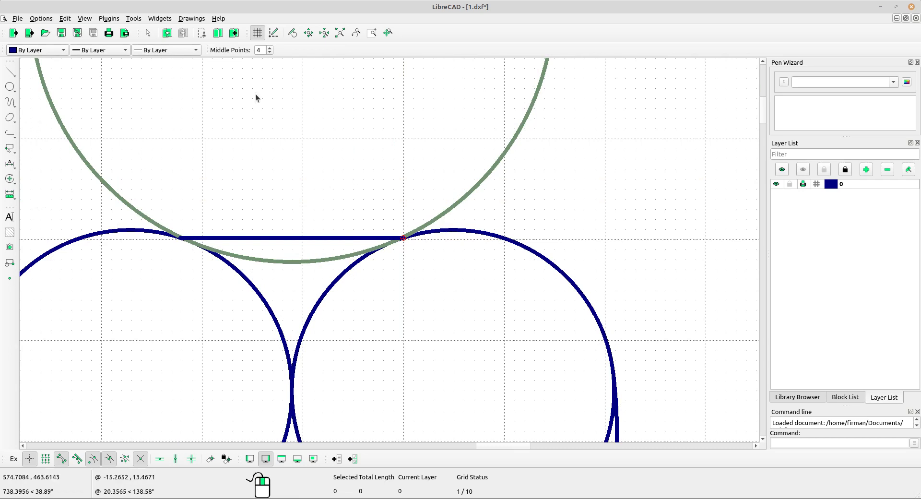
click(270, 52)
click(270, 52)
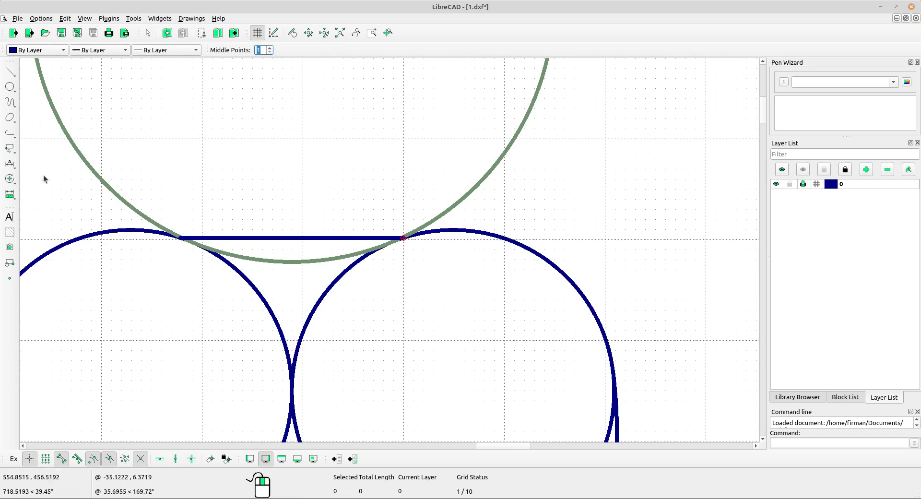
Trim the radius-26 circle against the horizontal line, cutting away its upper part.
click(10, 179)
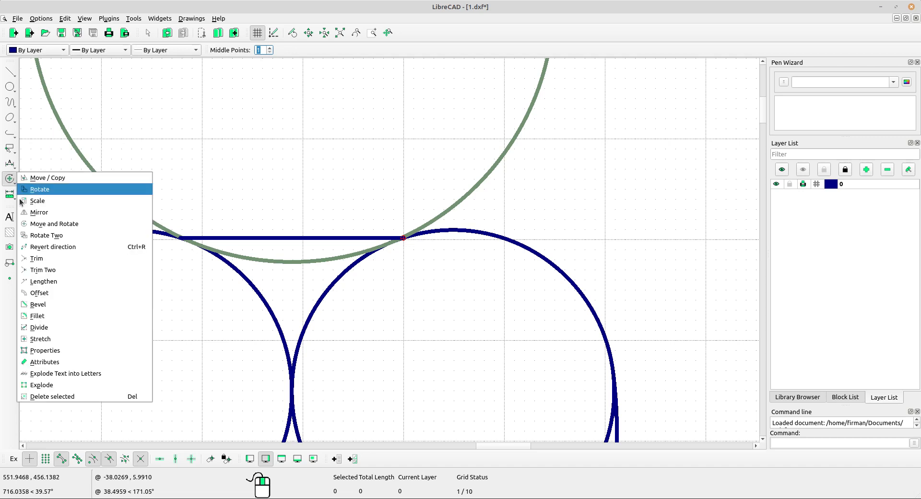
click(36, 258)
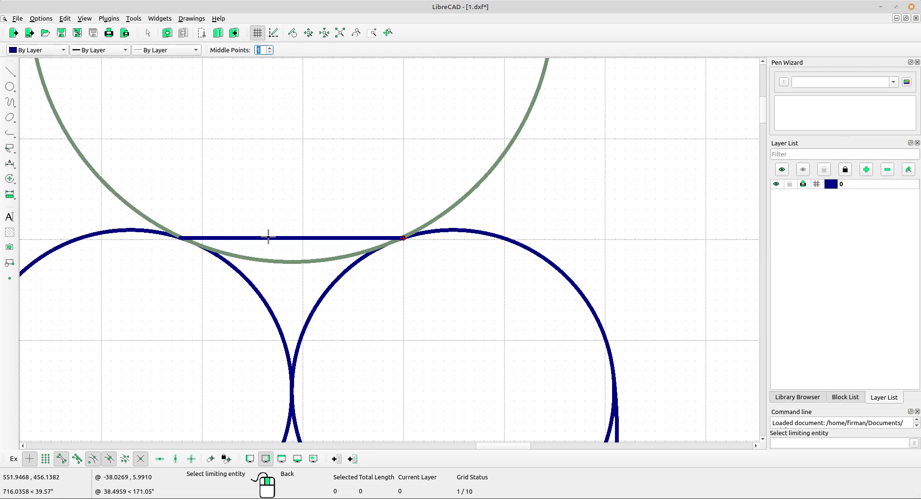
scroll(267, 237, up, 2)
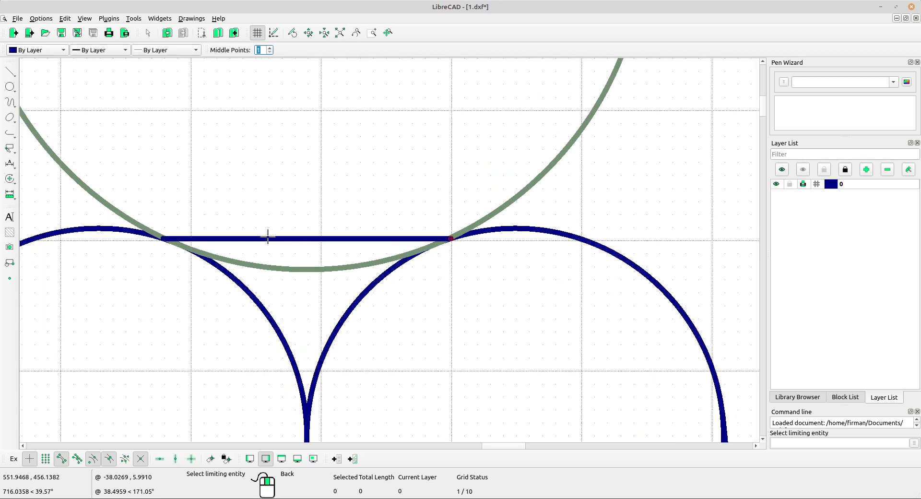
click(267, 238)
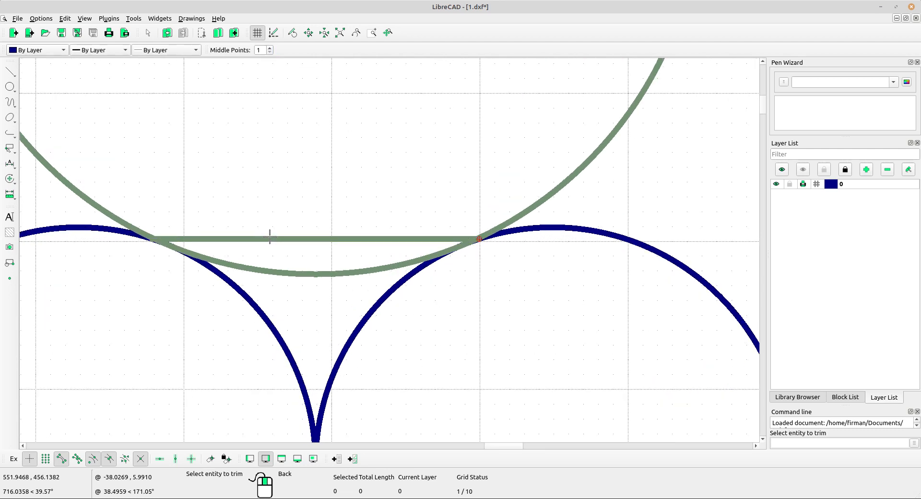
scroll(269, 237, down, 2)
scroll(298, 269, up, 2)
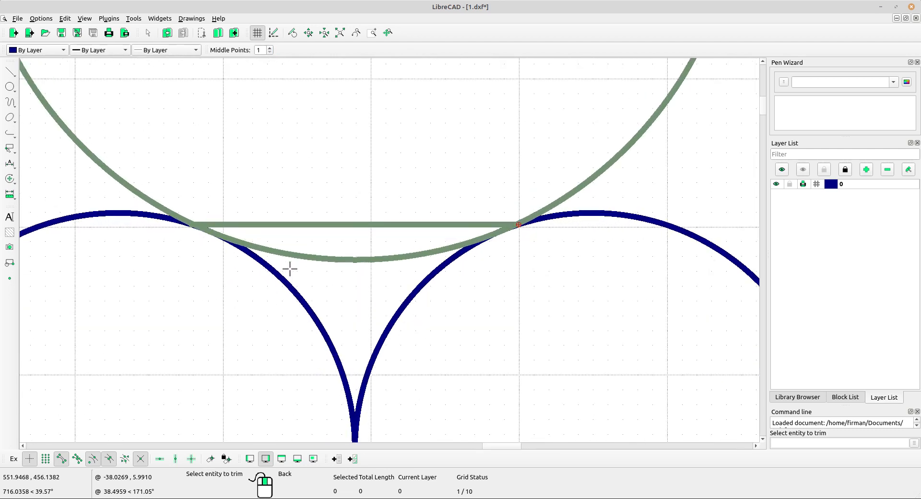
click(487, 236)
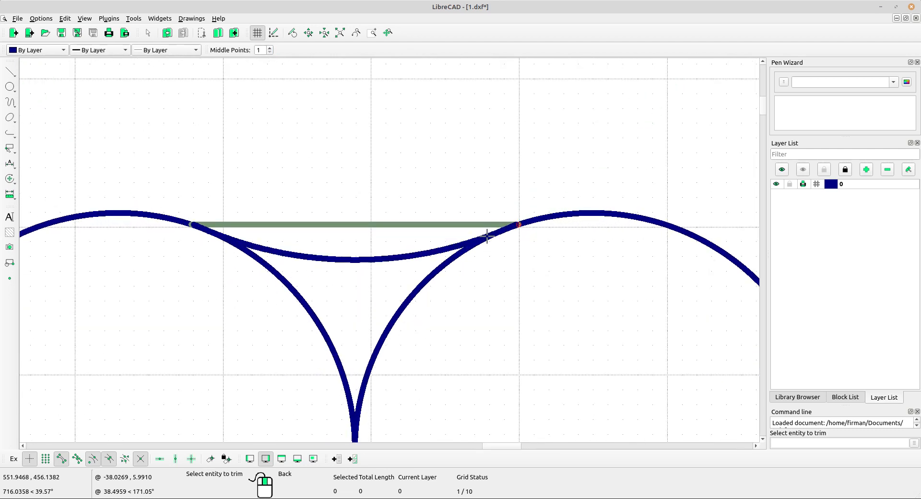
right_click(367, 166)
right_click(383, 241)
Select the horizontal connecting line and show the whole construction.
drag(382, 240, 338, 185)
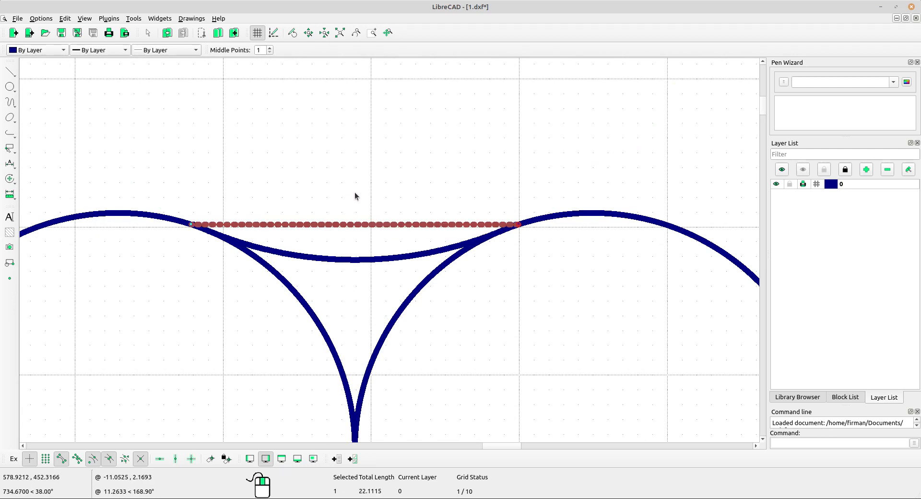
scroll(355, 192, down, 8)
middle_drag(527, 248, 518, 247)
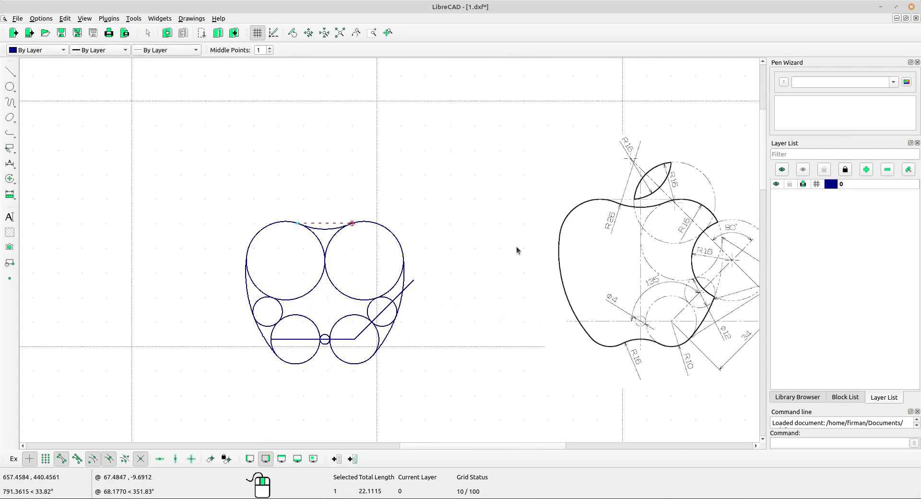
Deselect the line and compare the sketch against the reference apple's bottom notch.
key(Escape)
scroll(362, 241, up, 1)
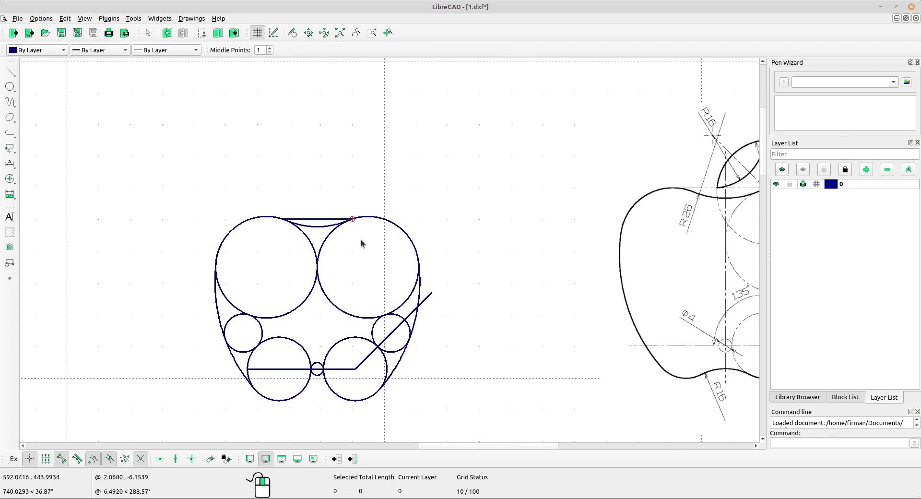
middle_drag(475, 268, 384, 246)
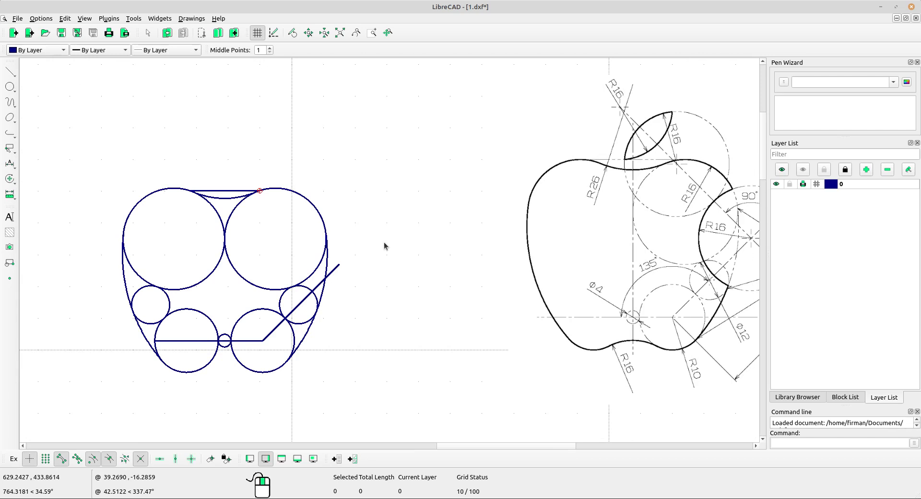
scroll(242, 211, up, 1)
mouse_move(444, 228)
middle_down()
mouse_move(314, 235)
mouse_move(348, 198)
middle_up()
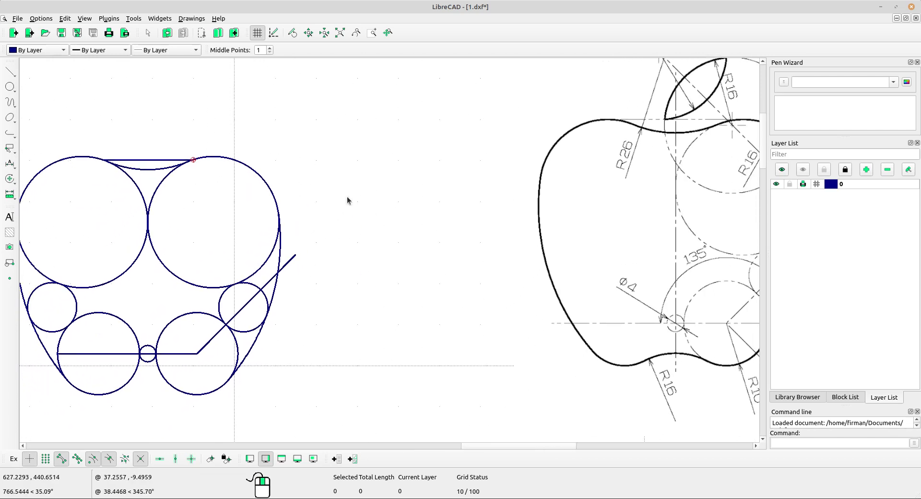
middle_drag(300, 299, 317, 234)
middle_drag(602, 297, 391, 271)
scroll(517, 289, up, 1)
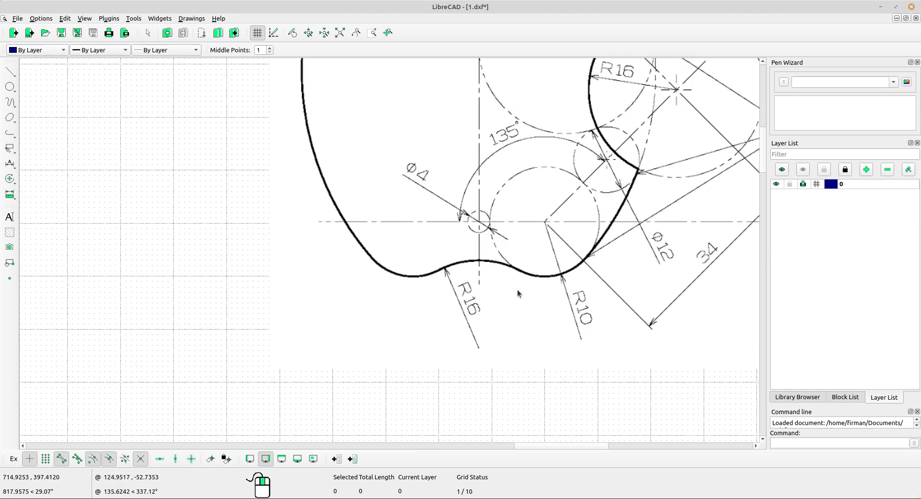
scroll(437, 249, up, 2)
scroll(554, 263, down, 3)
middle_drag(140, 278, 314, 251)
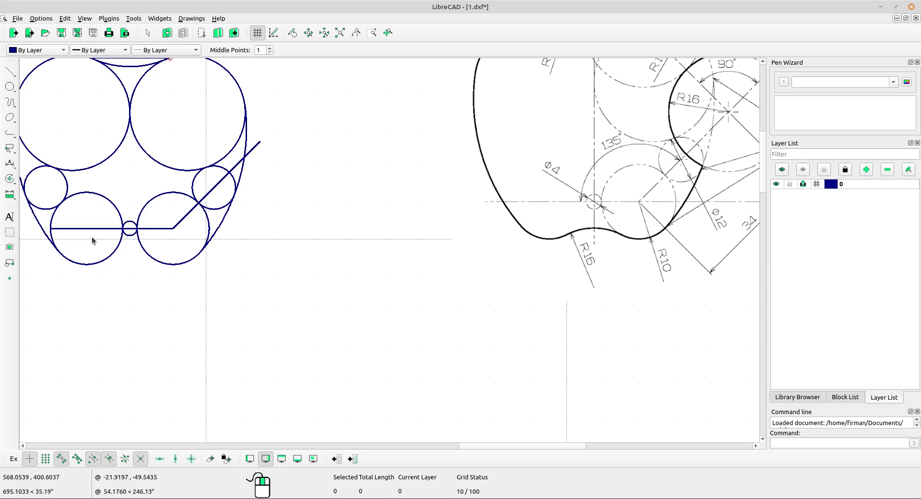
click(14, 89)
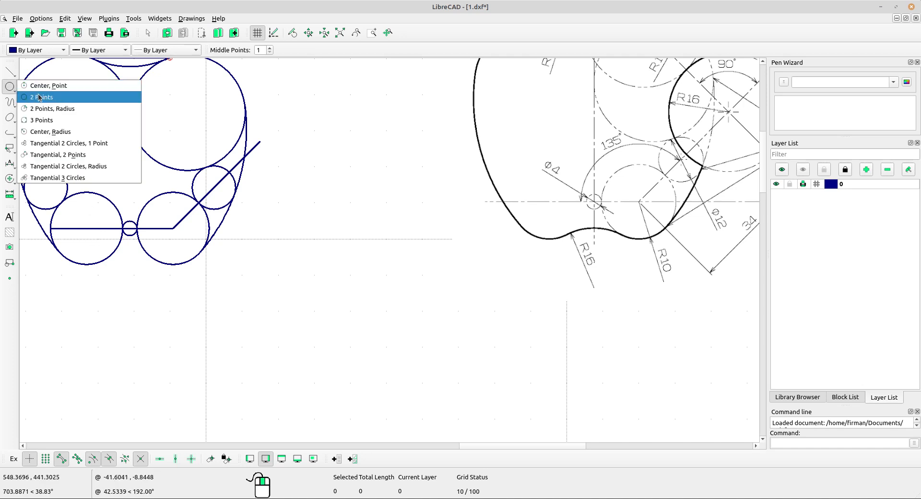
Draw a radius-16 circle tangent to both lower radius-10 circles, placed below them.
click(98, 168)
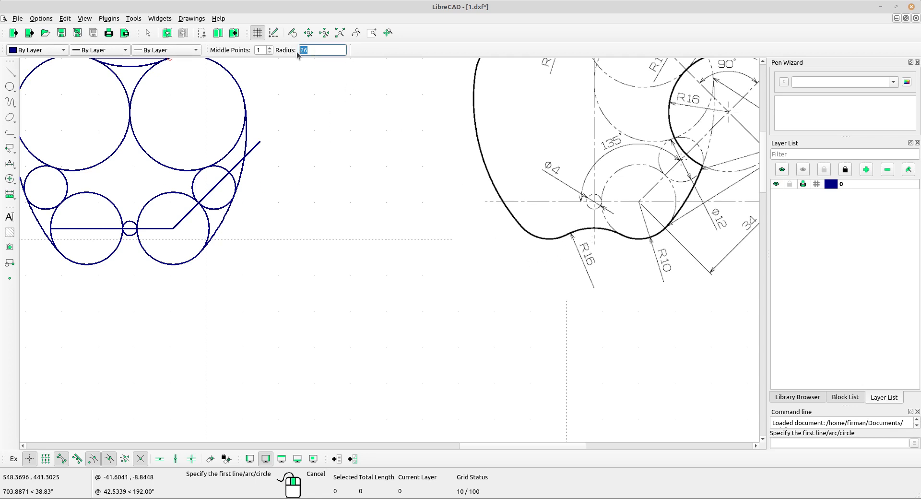
text(16)
scroll(133, 281, up, 2)
click(127, 232)
click(172, 232)
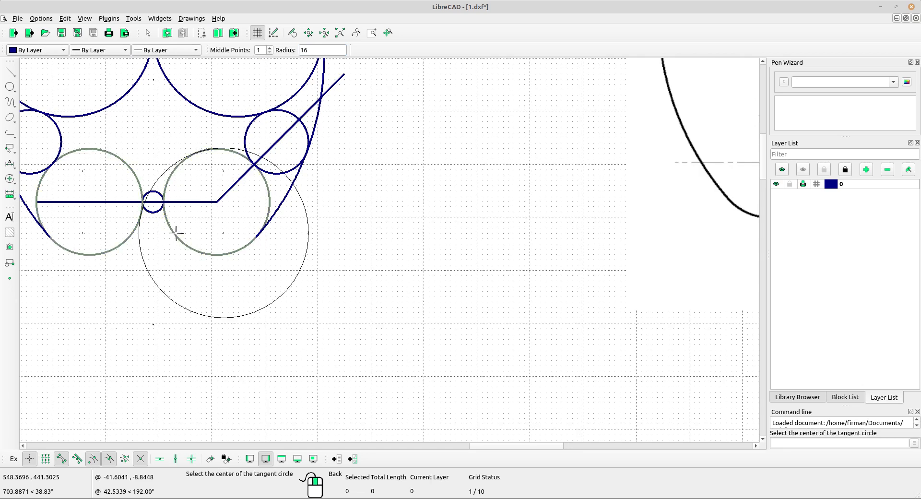
scroll(159, 264, down, 3)
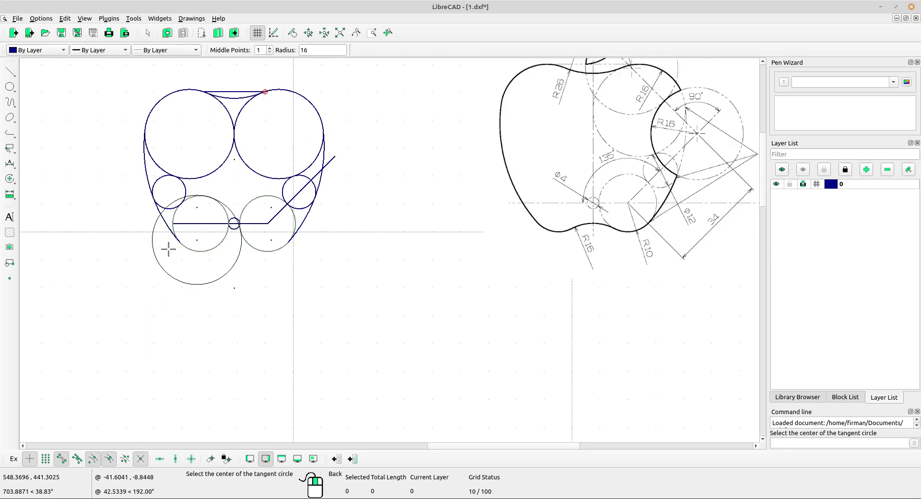
click(233, 265)
right_click(335, 238)
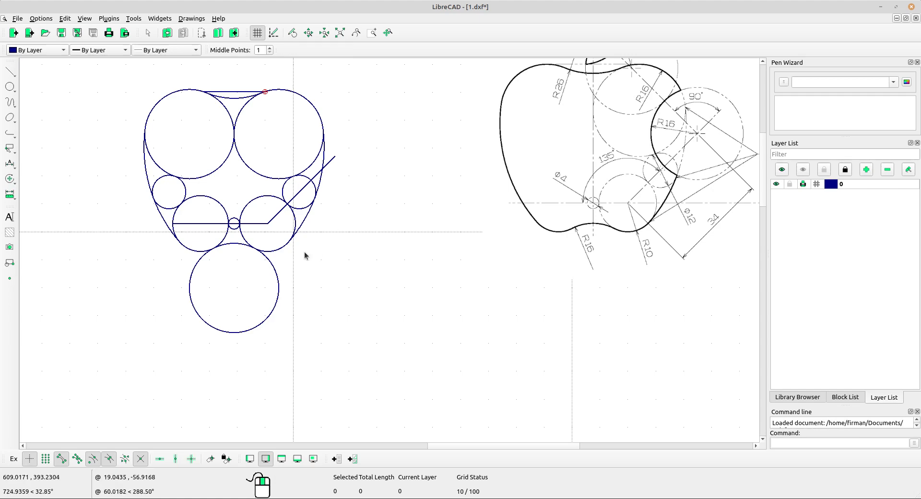
scroll(302, 251, up, 4)
scroll(301, 252, up, 4)
middle_drag(145, 244, 201, 226)
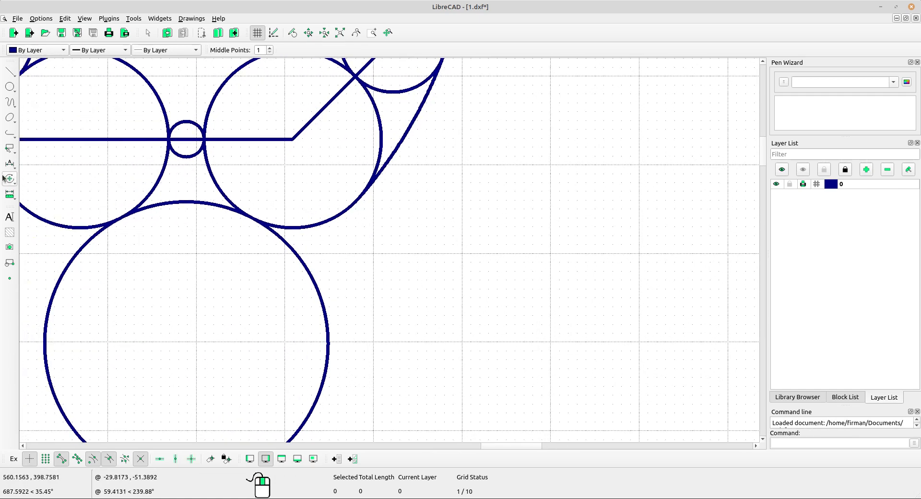
Divide the new lower radius-16 circle at its left and right tangent points.
click(12, 185)
click(56, 327)
scroll(96, 226, up, 2)
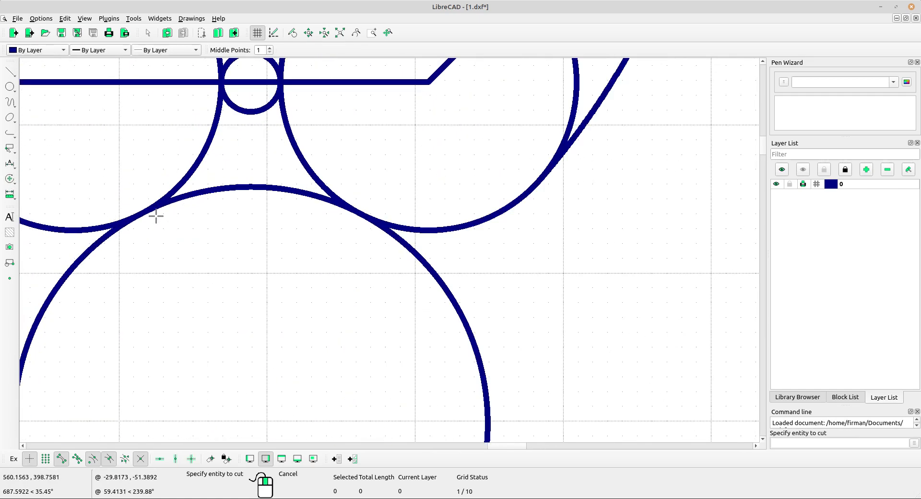
click(200, 194)
click(142, 210)
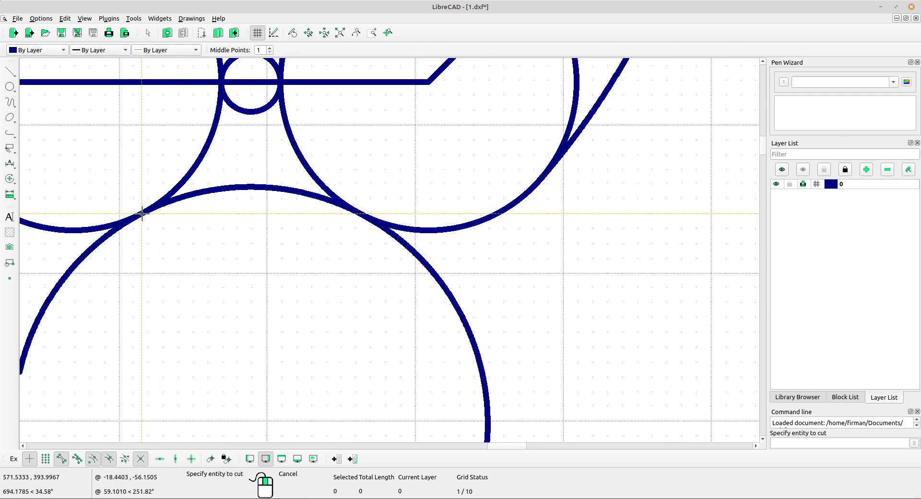
click(245, 188)
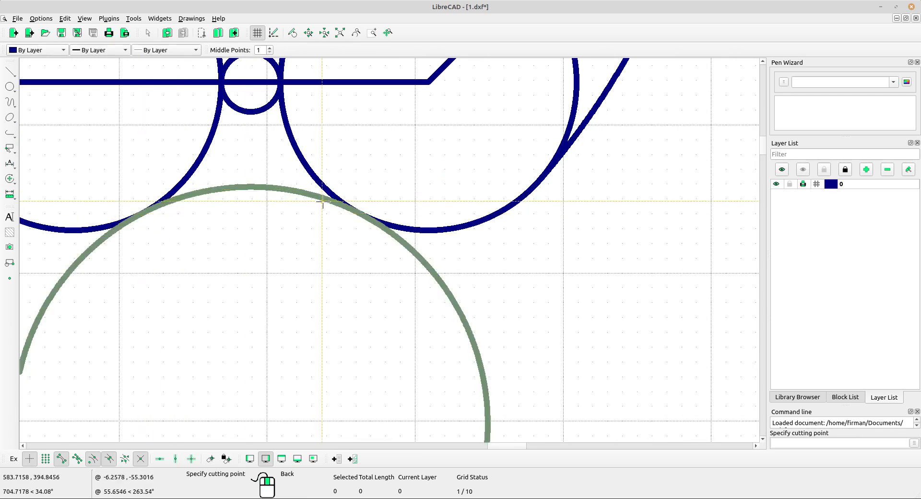
click(363, 214)
scroll(355, 206, down, 3)
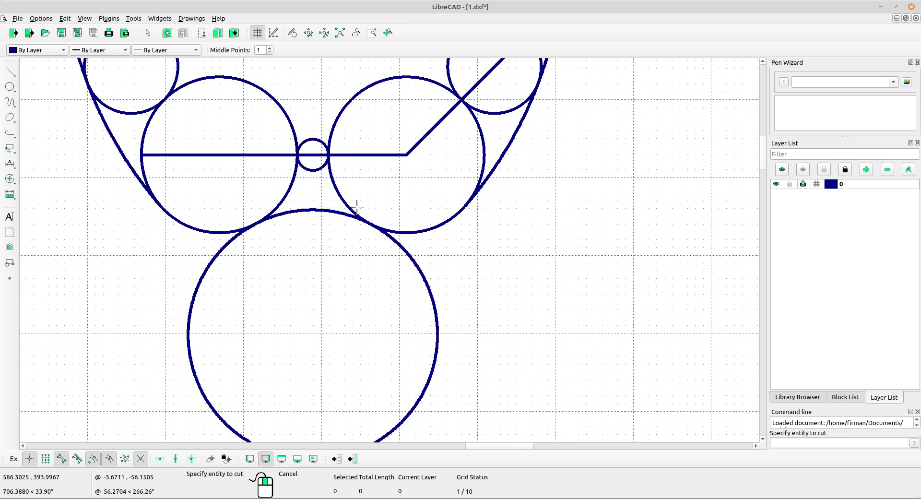
right_click(496, 242)
Delete the circle's bottom arc, leaving the short notch arc between the lower circles.
drag(496, 270, 387, 310)
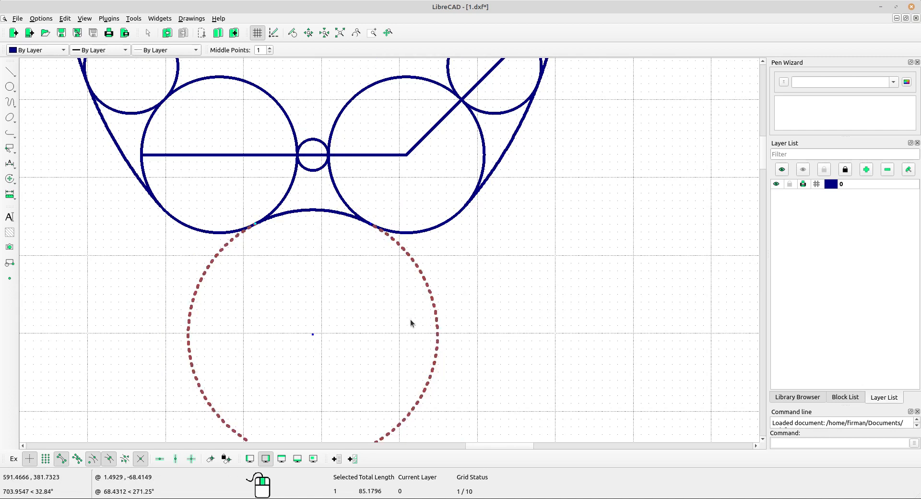
key(Delete)
scroll(400, 246, down, 3)
scroll(399, 246, down, 4)
mouse_move(571, 263)
middle_down()
mouse_move(443, 348)
mouse_move(370, 292)
middle_up()
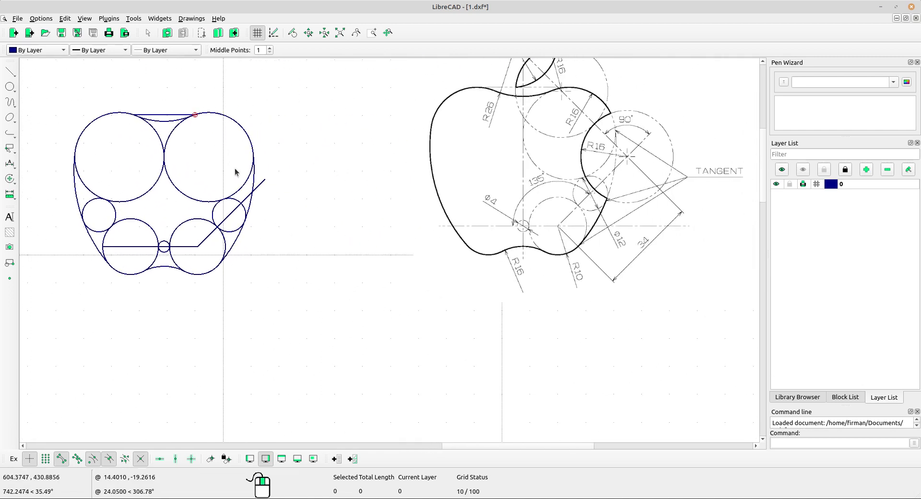
Pan and zoom to compare the sketch's right-side circles with the reference apple.
scroll(236, 169, up, 2)
mouse_move(371, 224)
middle_down()
mouse_move(313, 238)
mouse_move(348, 261)
middle_up()
middle_drag(268, 251, 255, 243)
middle_drag(535, 239, 483, 240)
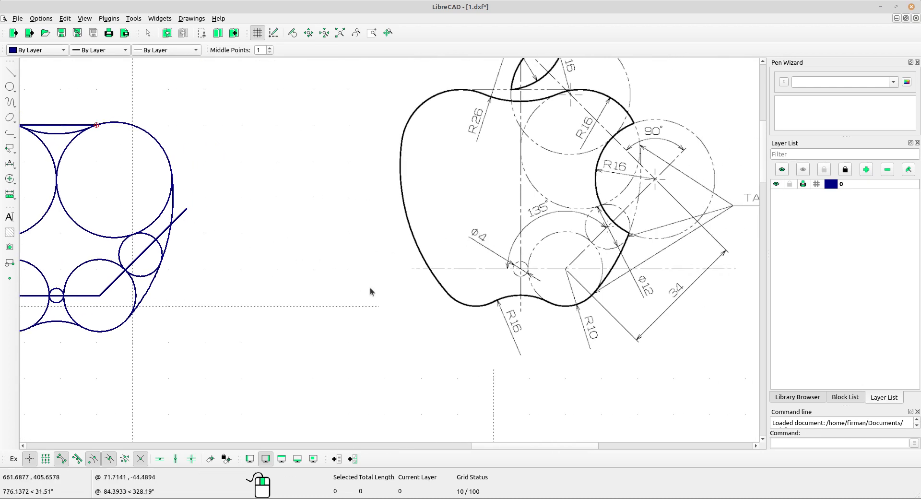
middle_drag(113, 293, 132, 280)
scroll(125, 282, up, 4)
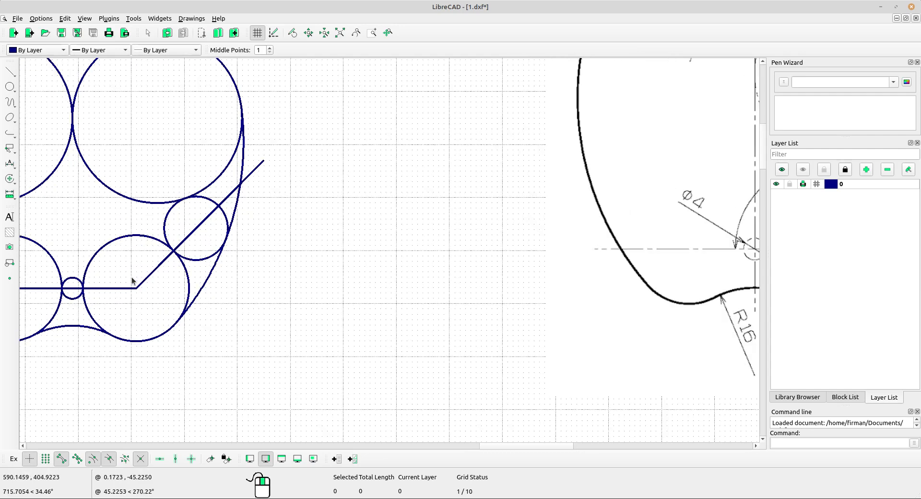
scroll(208, 245, down, 5)
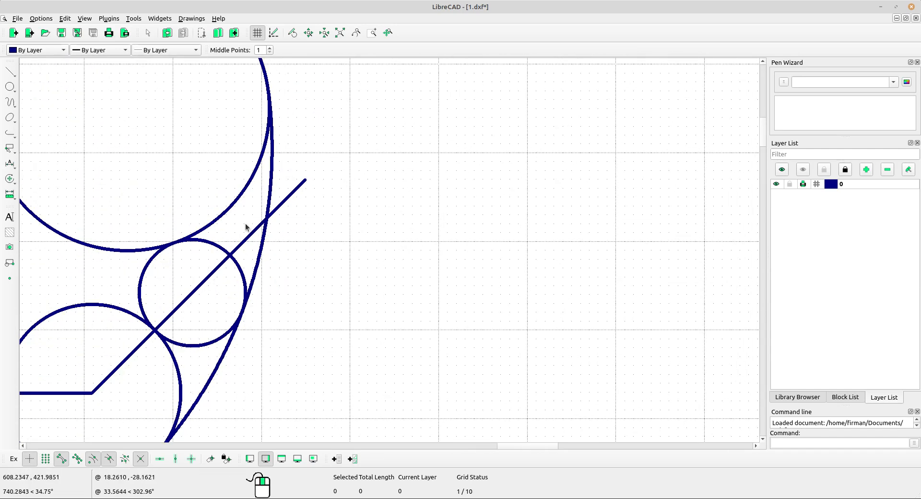
scroll(268, 288, down, 1)
middle_drag(403, 306, 332, 266)
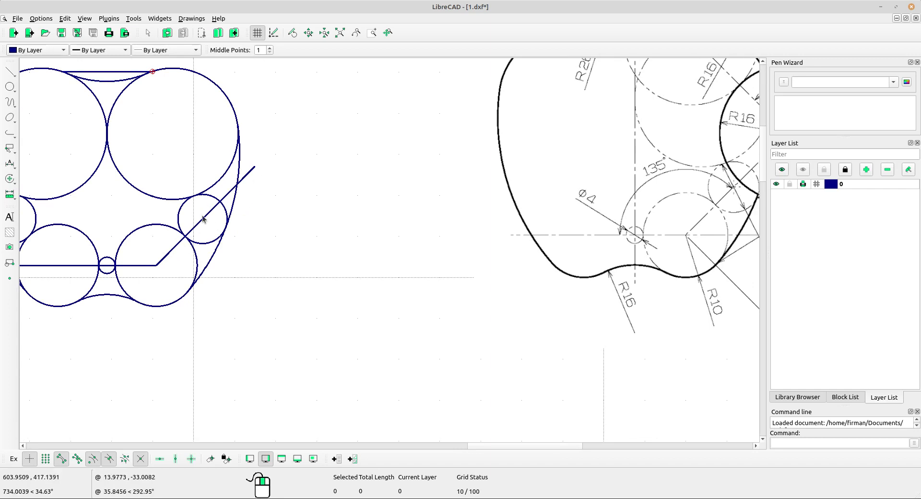
middle_drag(391, 261, 285, 300)
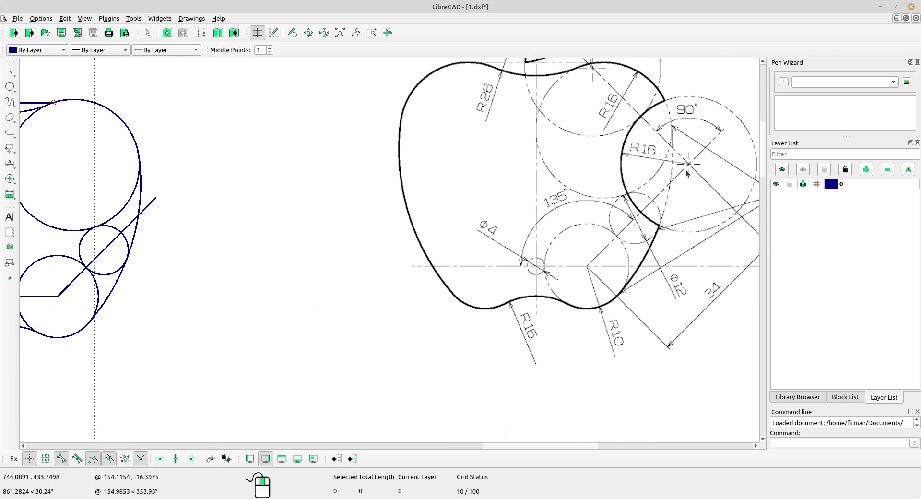
Start a centre-and-radius circle with its radius-16 value ready for editing.
click(9, 86)
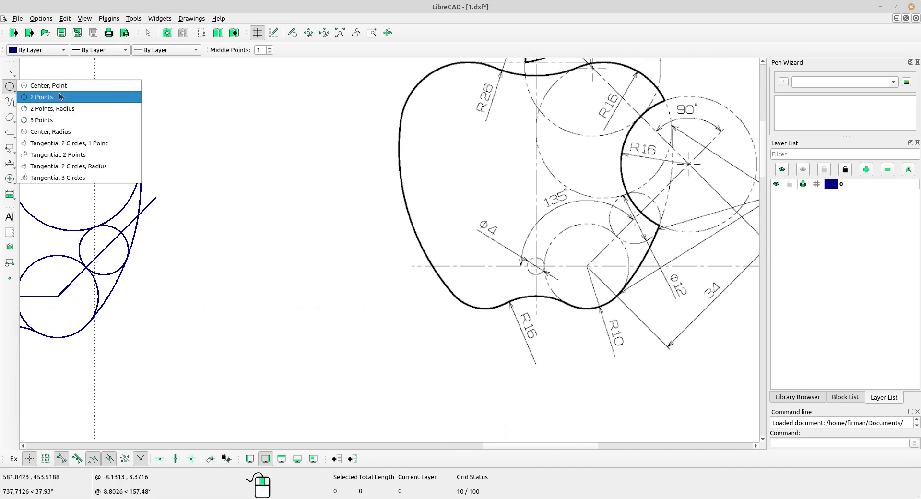
click(57, 129)
click(299, 49)
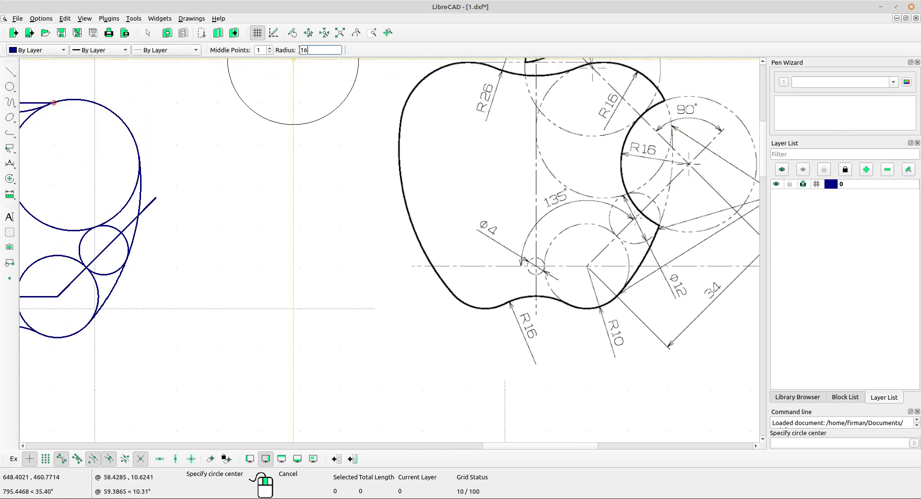
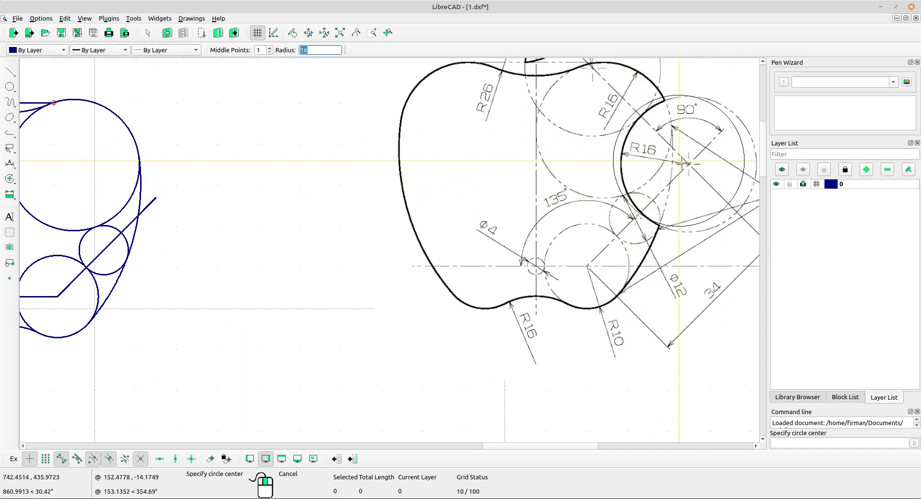
Place the radius-16 circle centred on the angled line's endpoint.
click(154, 197)
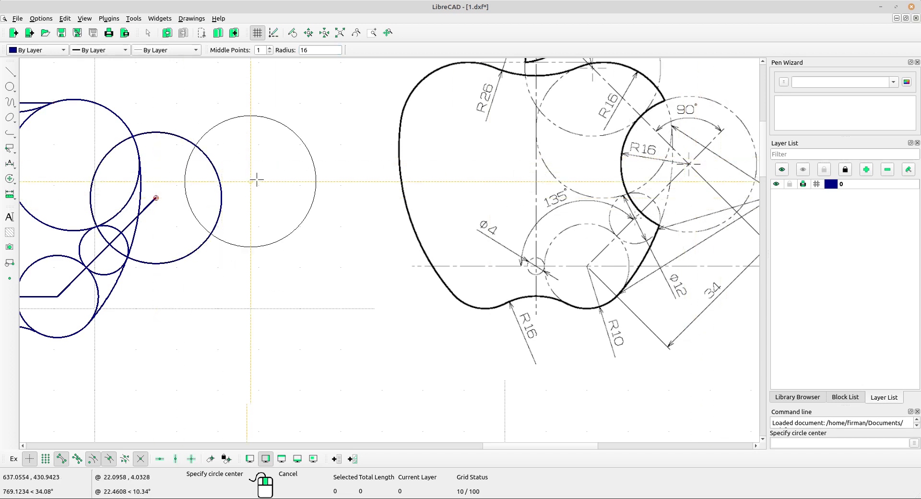
mouse_move(257, 187)
middle_down()
mouse_move(297, 235)
mouse_move(324, 247)
mouse_move(267, 243)
mouse_move(265, 224)
middle_up()
scroll(282, 218, down, 3)
scroll(267, 236, up, 1)
scroll(255, 249, up, 1)
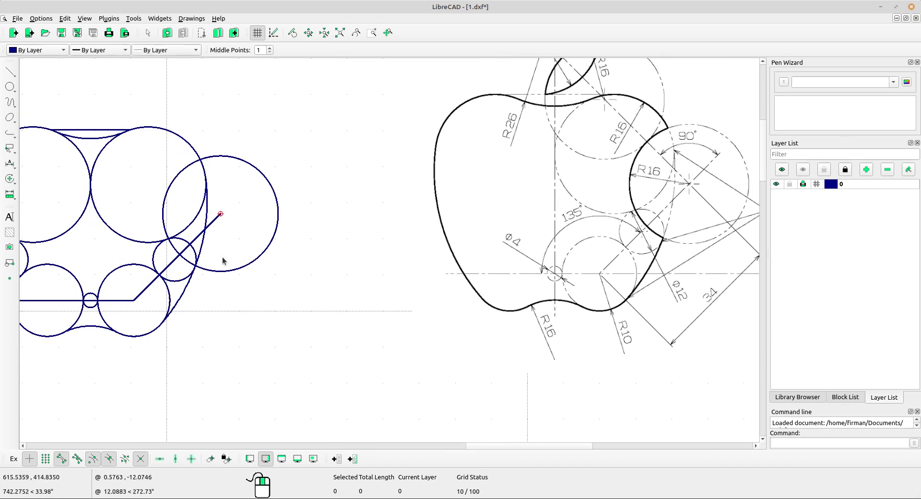
scroll(222, 260, up, 3)
scroll(229, 256, down, 3)
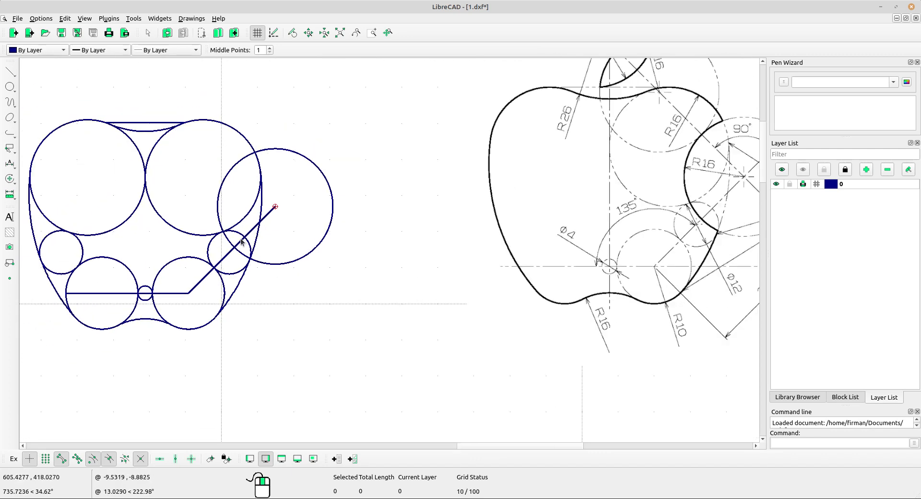
Pan and zoom to compare the new circle with the reference apple's bite.
middle_drag(324, 280, 297, 278)
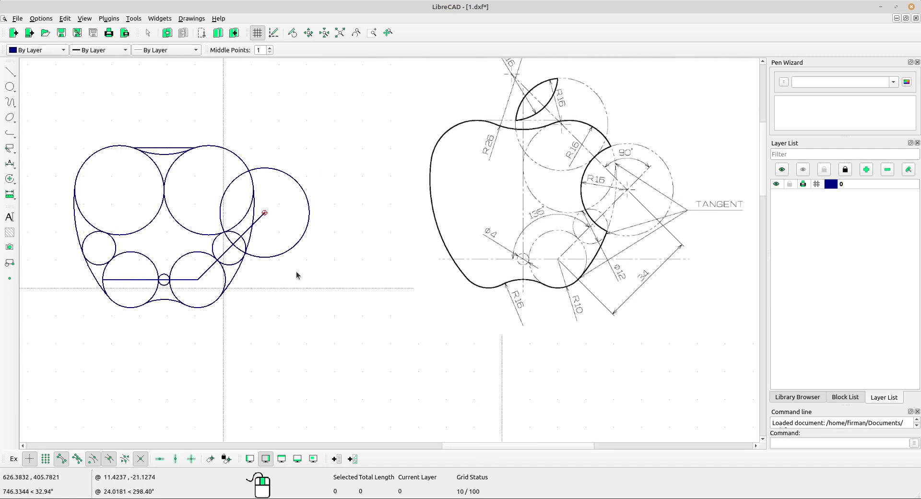
scroll(551, 148, up, 1)
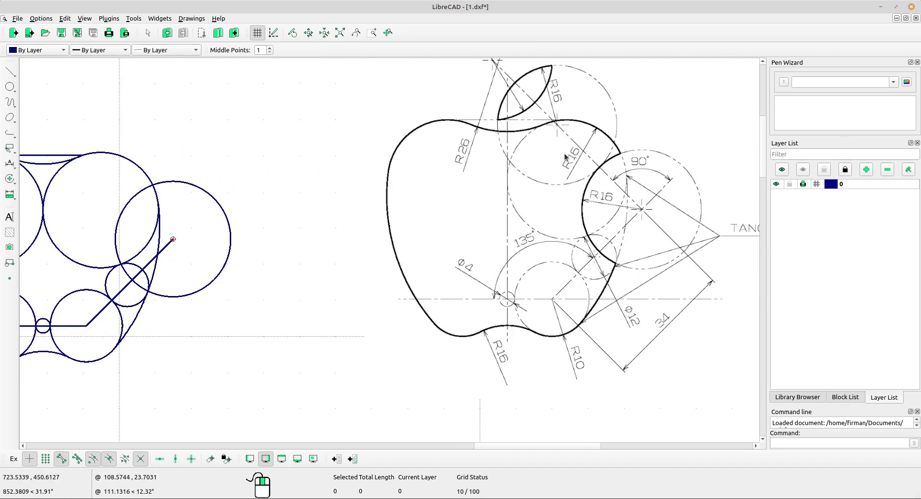
middle_drag(132, 188, 142, 189)
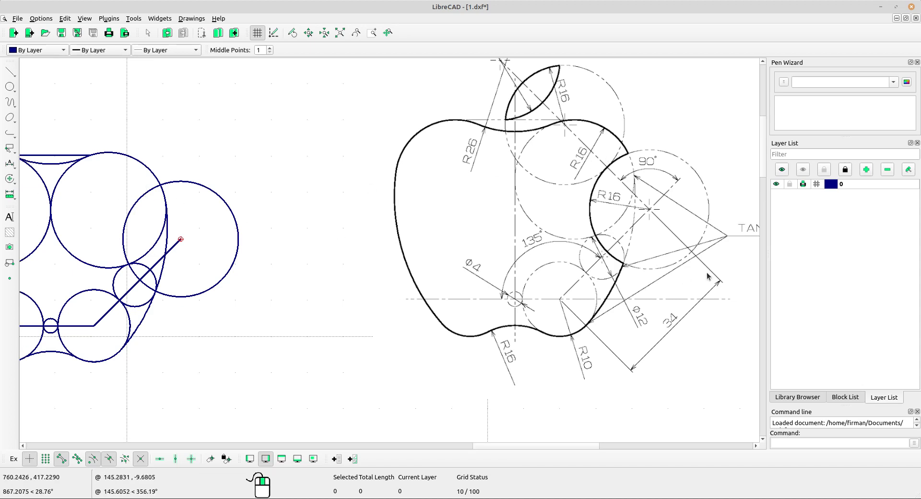
scroll(709, 274, up, 3)
middle_drag(662, 238, 671, 267)
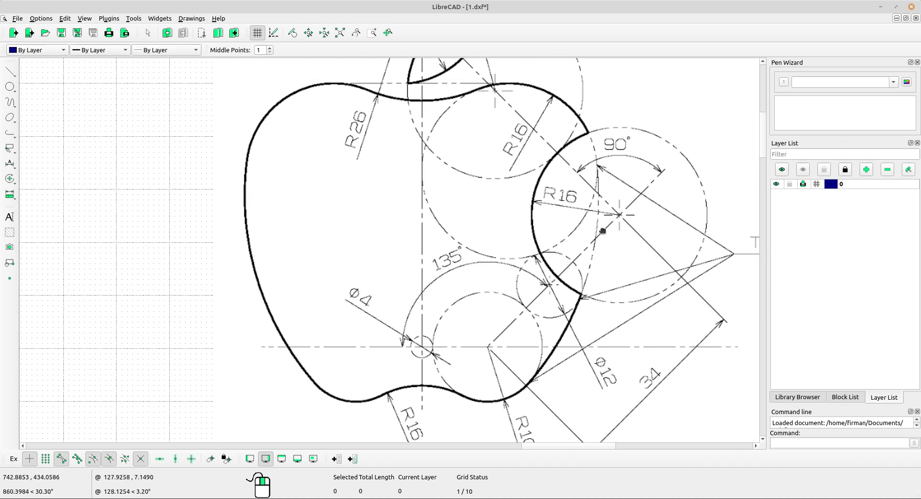
middle_drag(602, 231, 593, 247)
scroll(598, 247, up, 2)
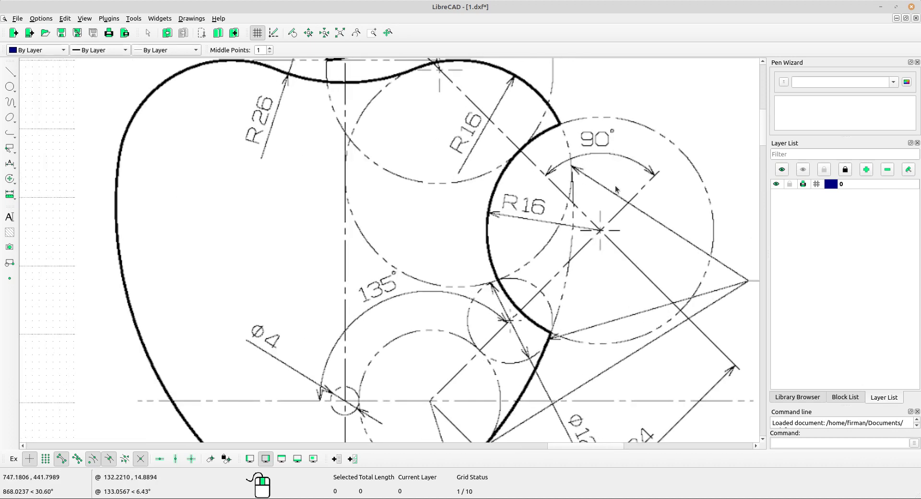
scroll(615, 188, down, 1)
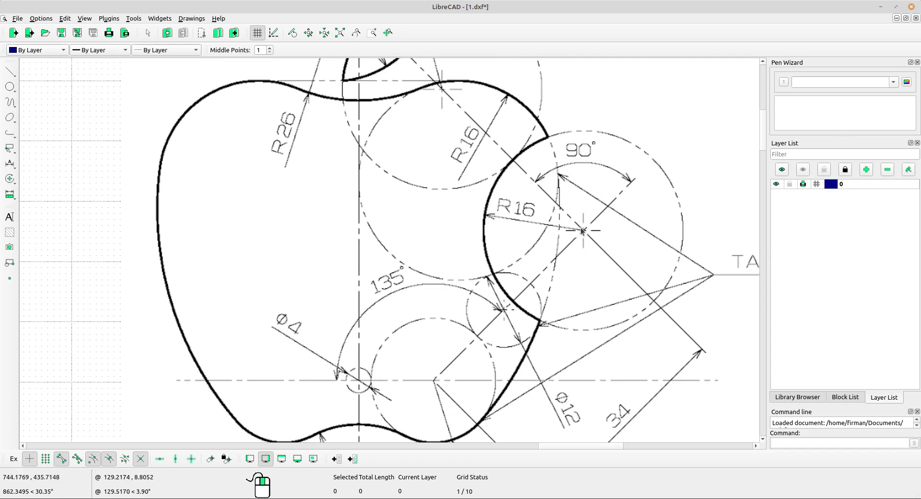
scroll(447, 121, down, 3)
mouse_move(215, 172)
middle_down()
mouse_move(222, 158)
mouse_move(436, 153)
middle_up()
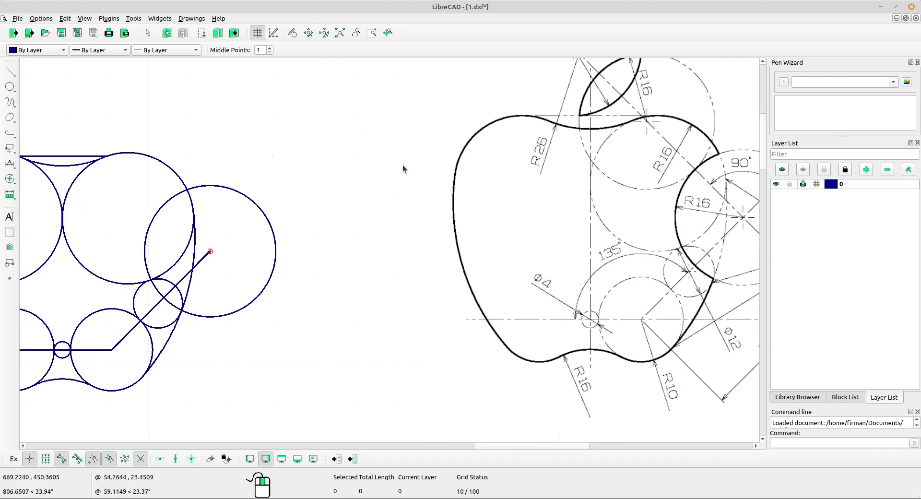
click(10, 71)
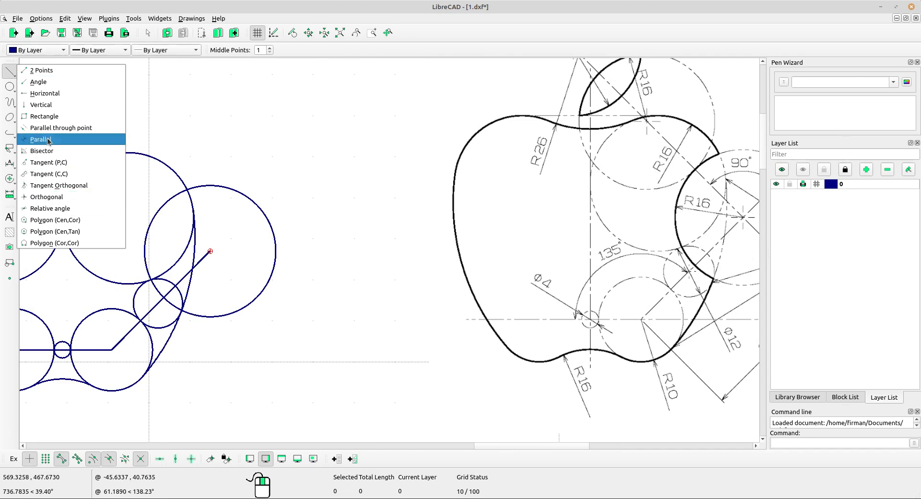
Draw a 100-long line at 90° relative to the angled line through its endpoint.
click(65, 209)
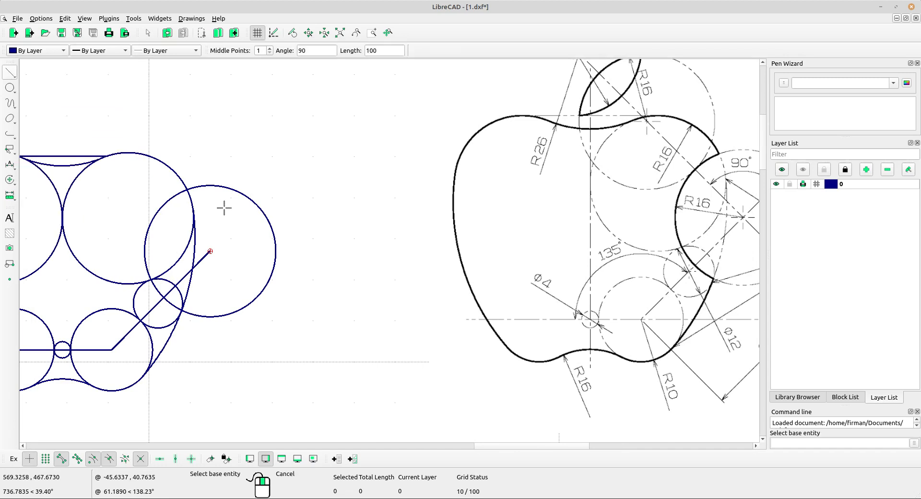
drag(312, 51, 295, 50)
drag(384, 50, 367, 50)
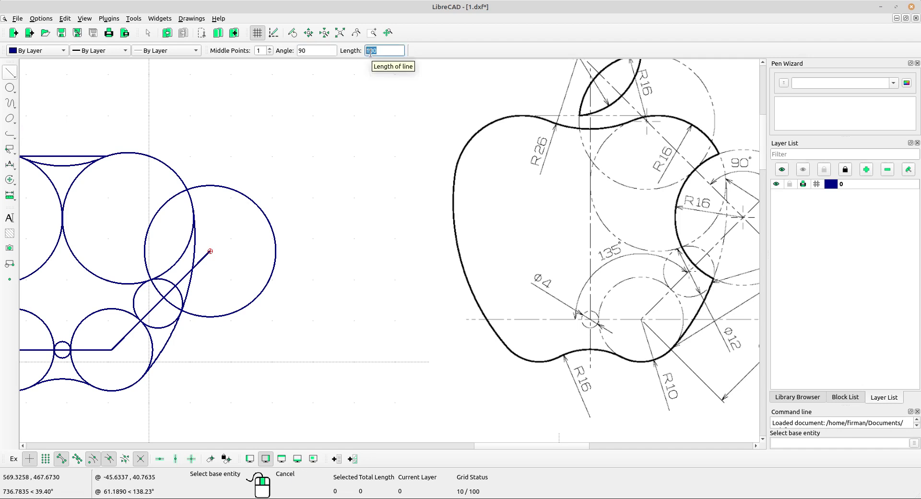
text(100)
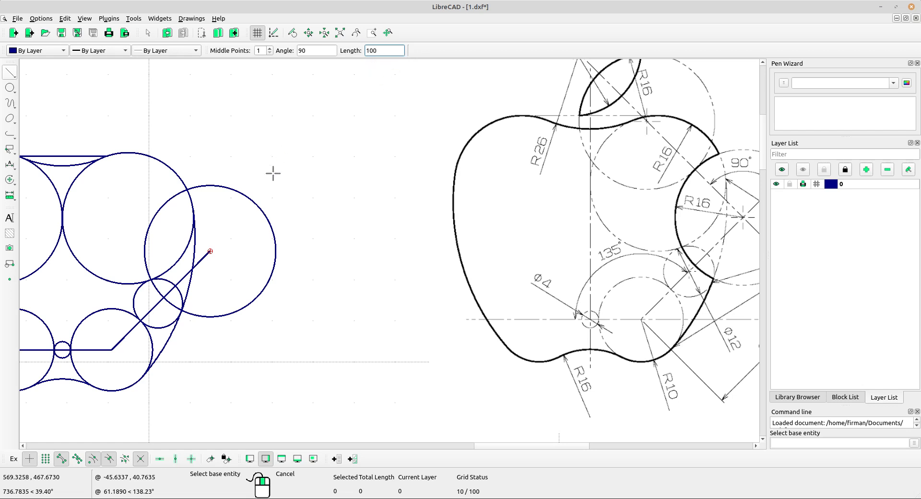
middle_drag(315, 244, 294, 194)
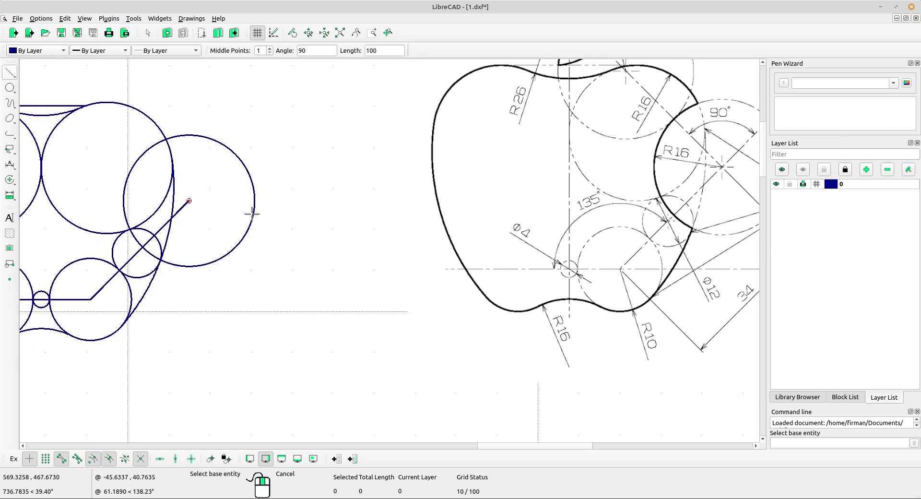
click(187, 202)
scroll(218, 184, up, 3)
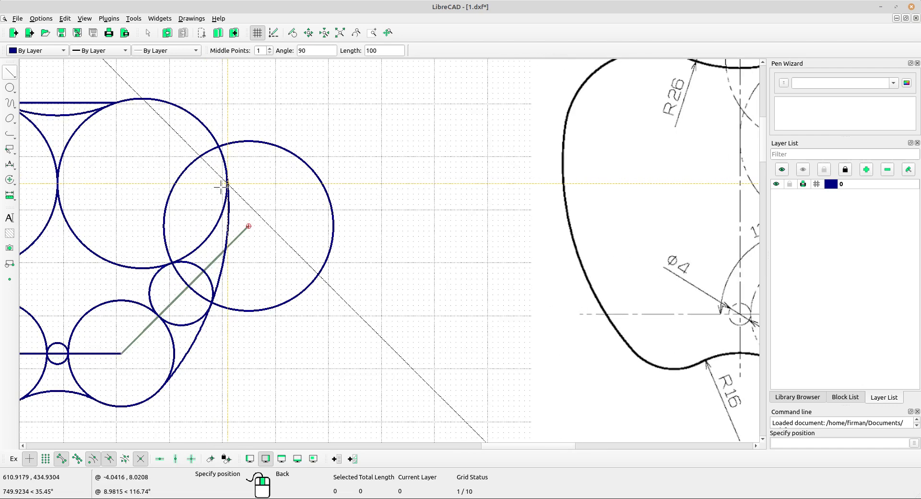
click(248, 225)
scroll(401, 171, down, 3)
mouse_move(401, 171)
middle_down()
mouse_move(318, 212)
mouse_move(296, 194)
middle_up()
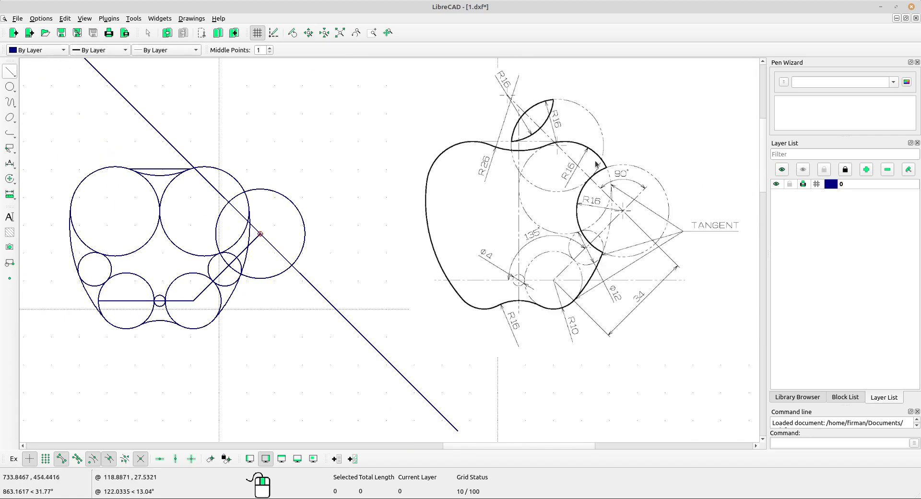
scroll(448, 217, down, 2)
Zoom in and select the radius-16 bite circle.
scroll(555, 159, up, 2)
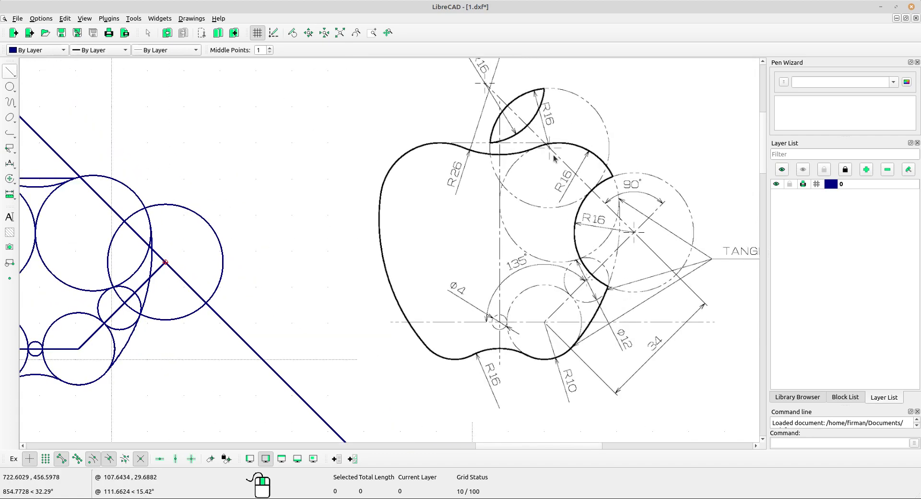
scroll(519, 153, up, 2)
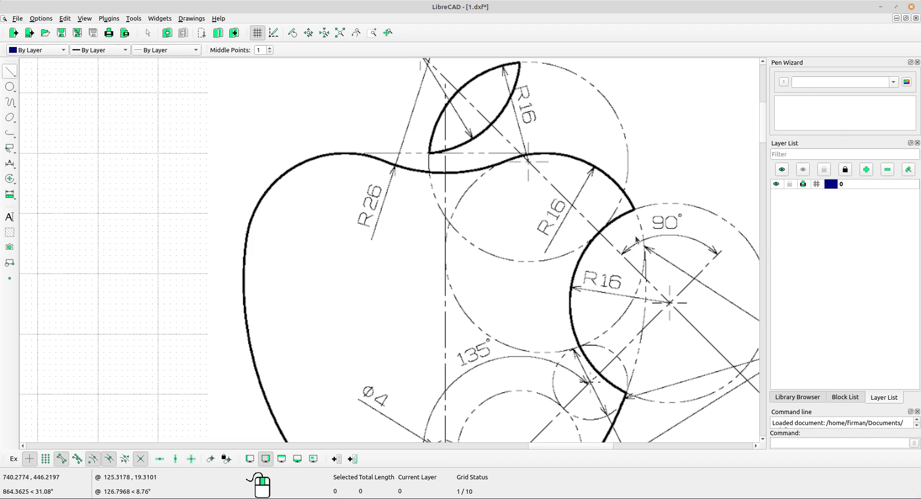
scroll(640, 239, down, 9)
scroll(318, 222, up, 4)
scroll(352, 265, up, 1)
drag(334, 282, 329, 282)
middle_drag(389, 281, 347, 239)
drag(305, 242, 267, 215)
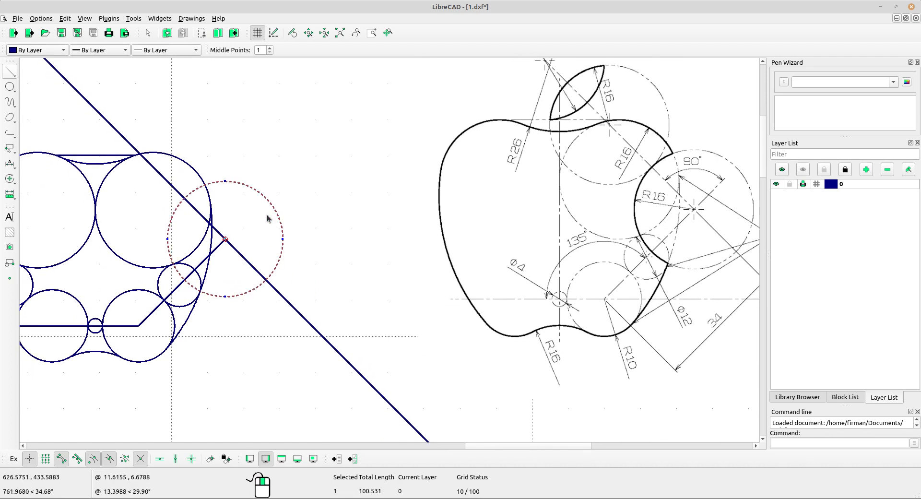
Copy the circle from the circle-line intersection to the upper intersection, keeping the original.
click(13, 179)
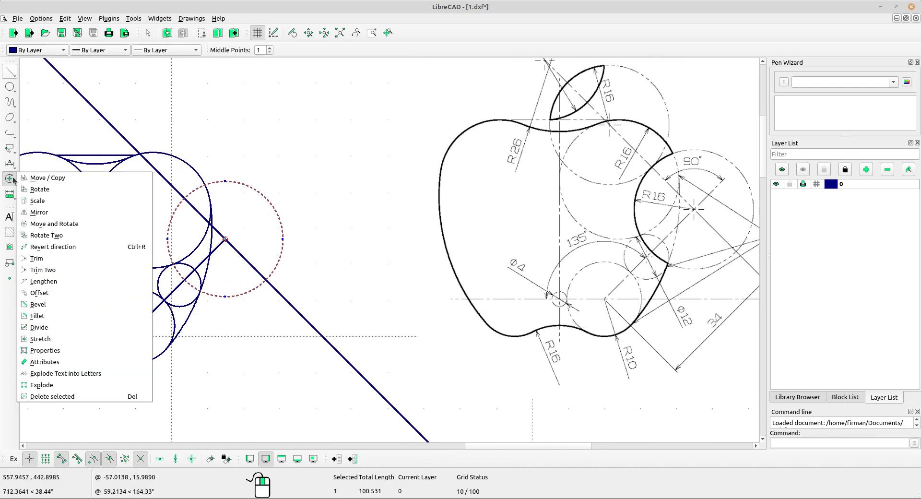
click(66, 179)
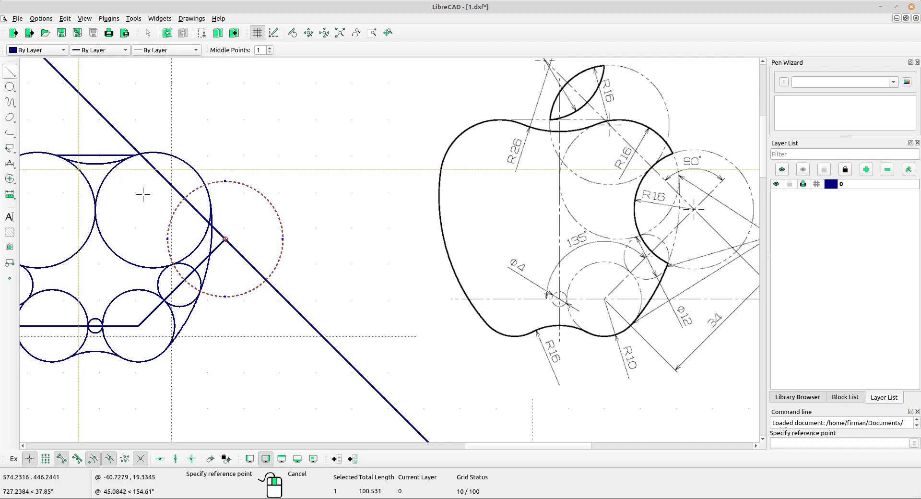
click(265, 280)
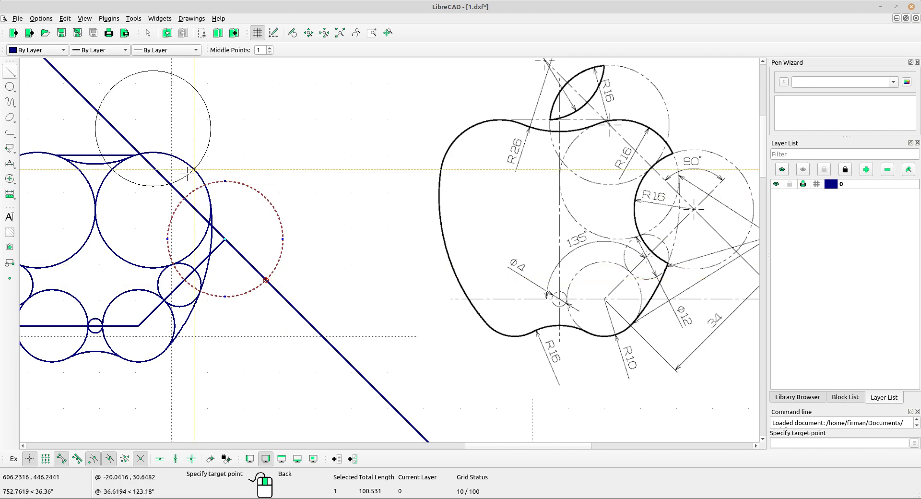
scroll(188, 172, up, 4)
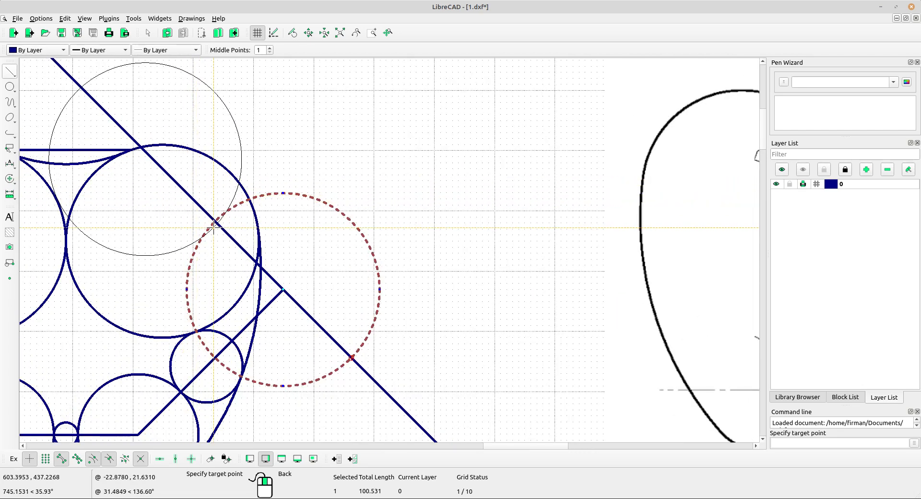
scroll(176, 218, up, 4)
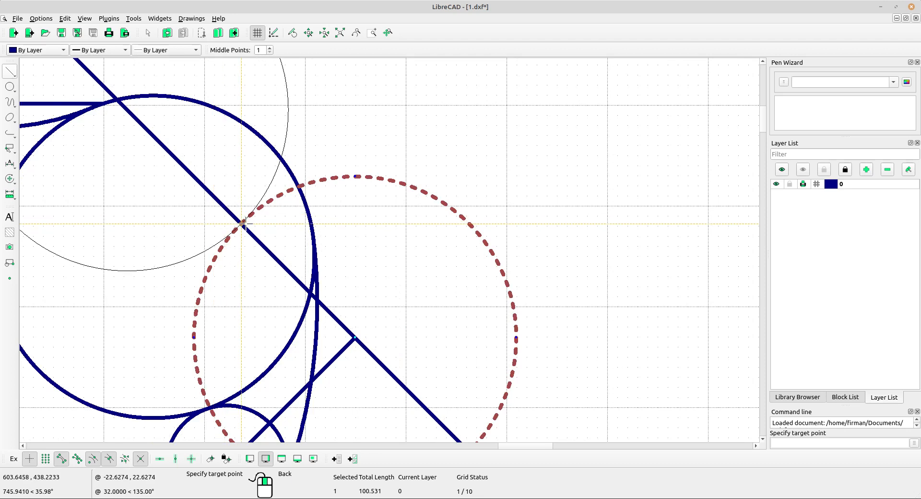
click(242, 223)
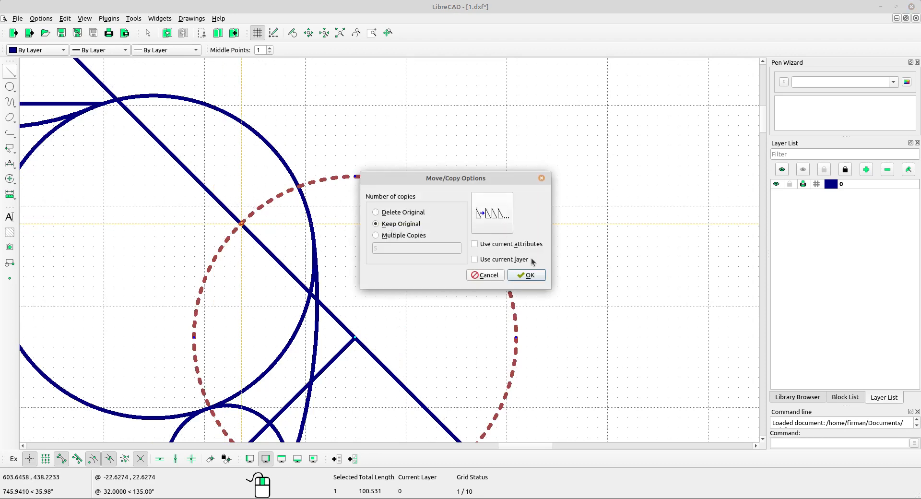
click(526, 275)
scroll(456, 234, down, 6)
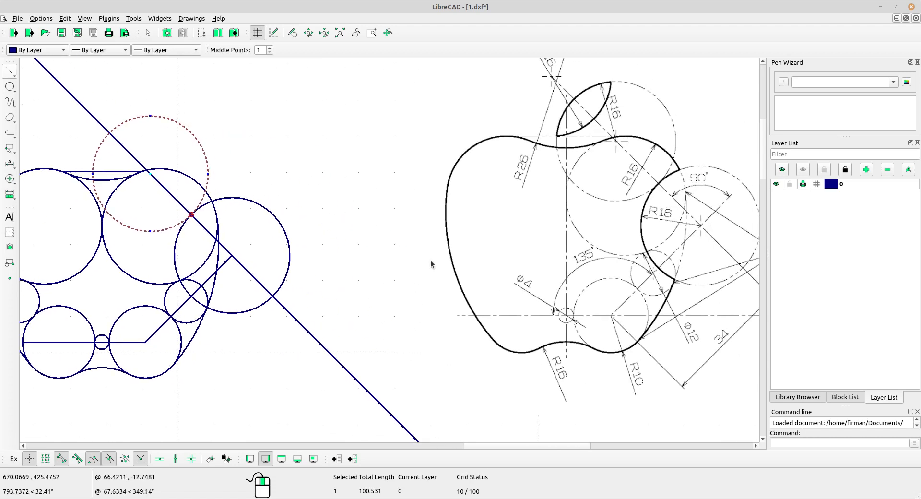
key(Escape)
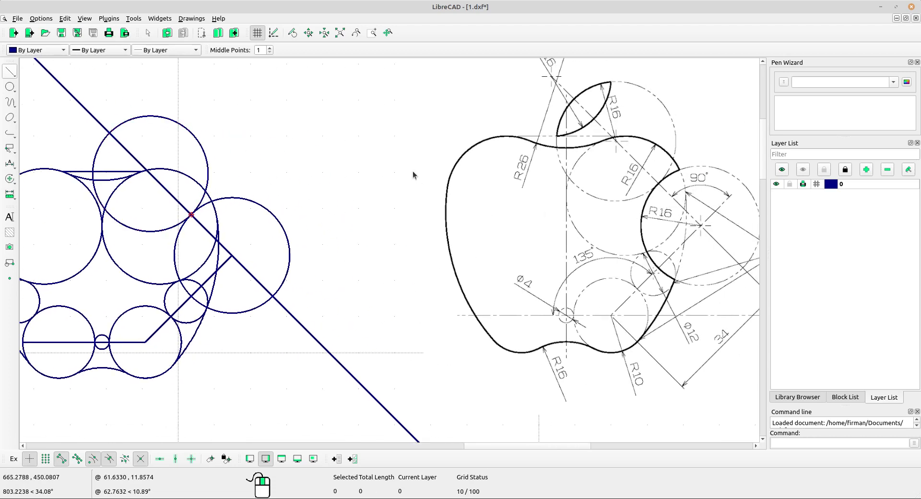
scroll(144, 175, up, 3)
scroll(276, 168, down, 4)
scroll(567, 162, up, 4)
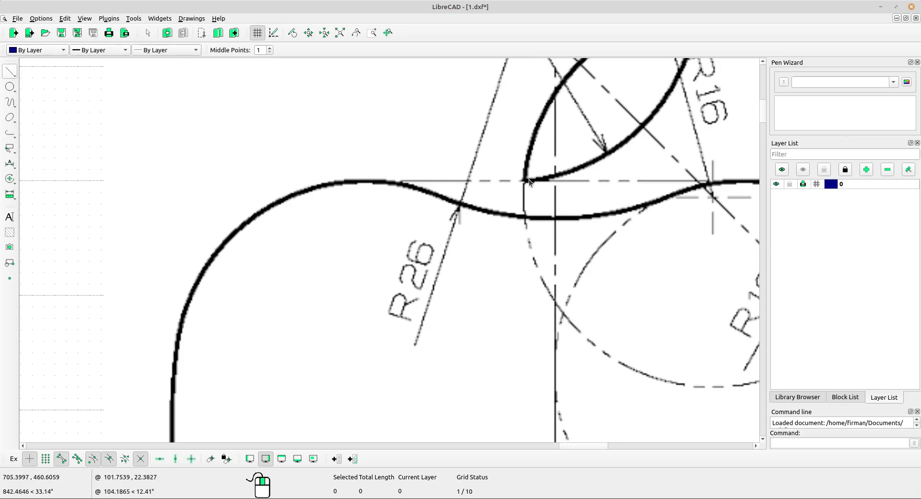
scroll(537, 176, down, 1)
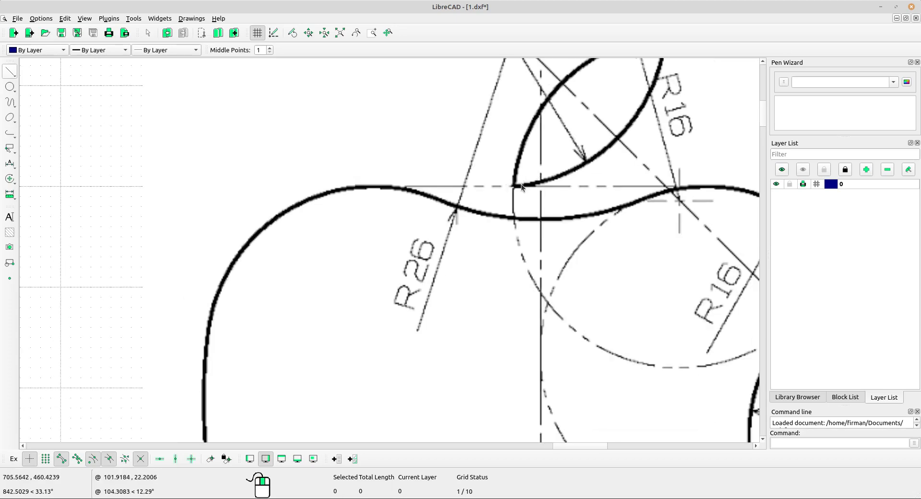
scroll(520, 185, down, 5)
middle_drag(211, 228, 511, 214)
middle_drag(162, 265, 204, 260)
scroll(191, 235, up, 2)
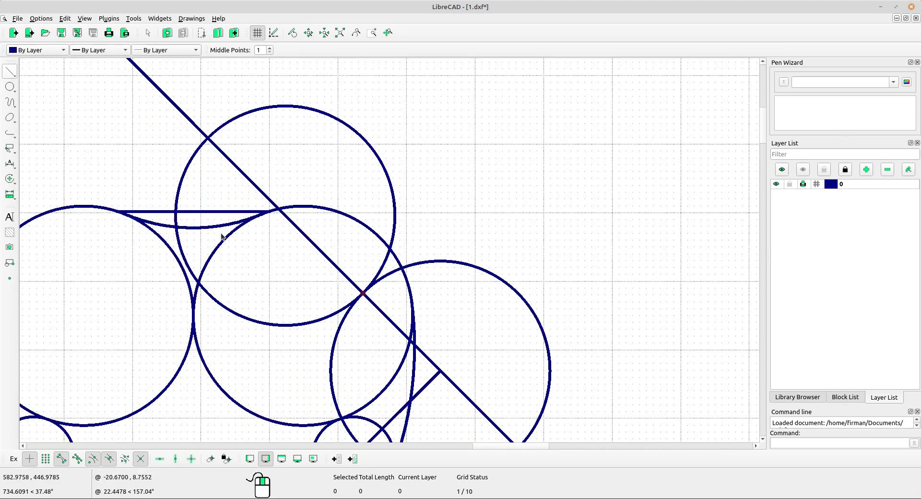
scroll(167, 220, down, 4)
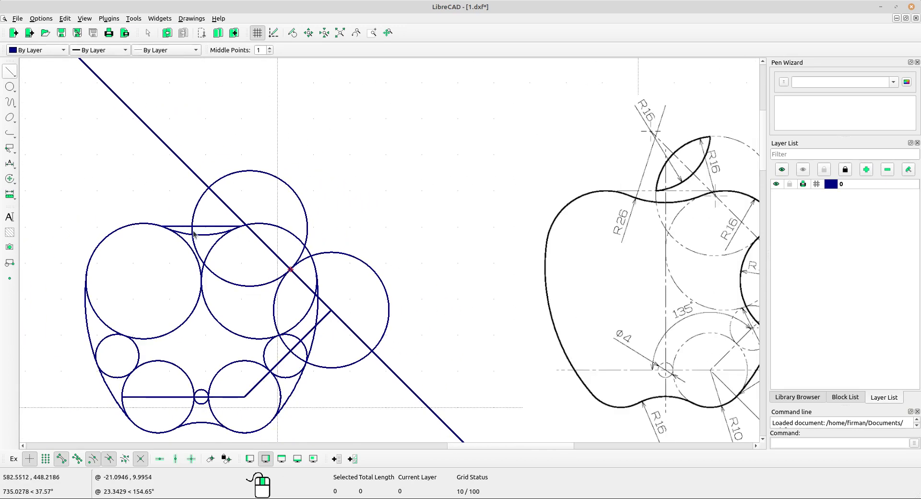
scroll(208, 234, up, 1)
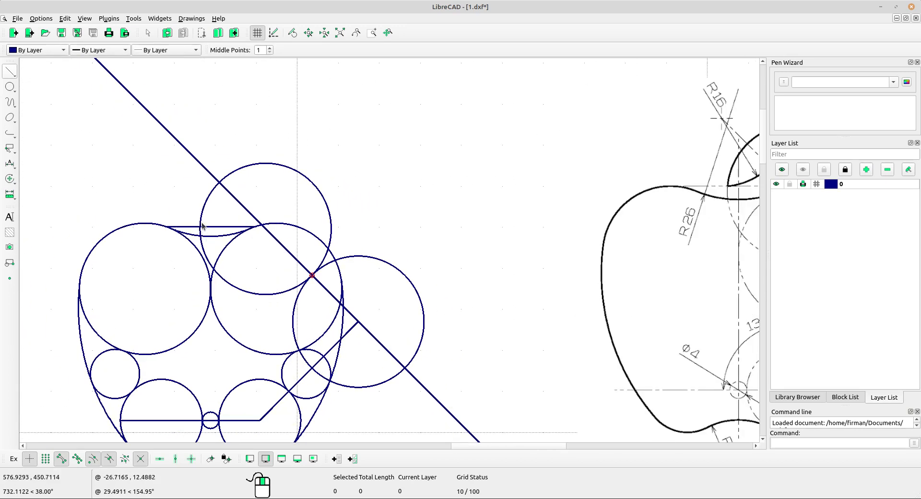
Copy the long diagonal line parallel through the horizontal line's crossing with the circles, keeping the original.
click(182, 146)
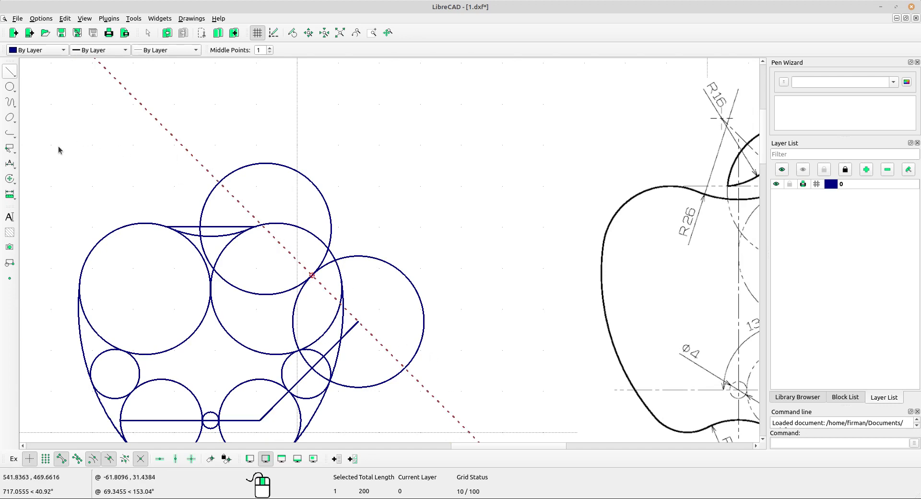
click(10, 182)
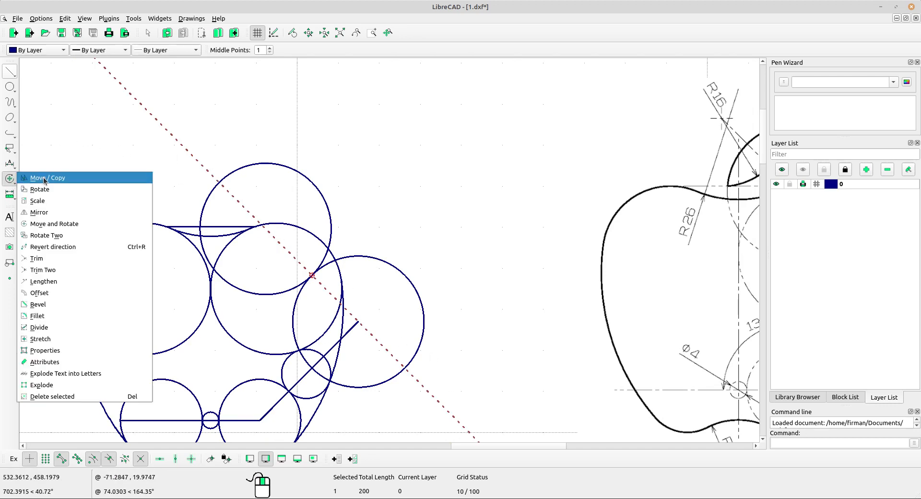
click(44, 181)
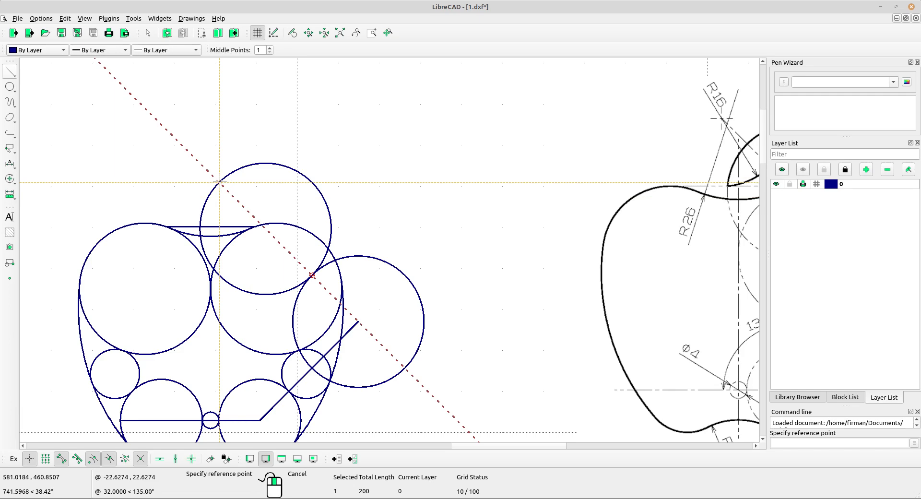
click(220, 182)
scroll(215, 192, up, 3)
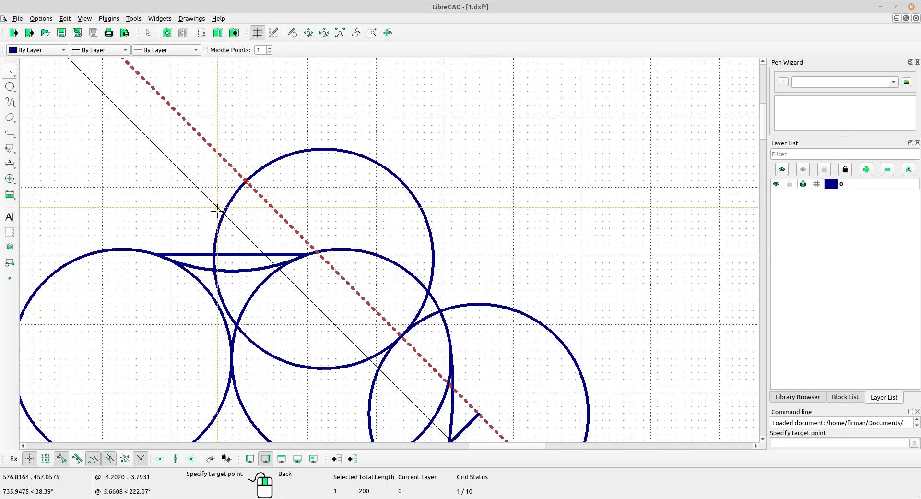
scroll(223, 247, up, 3)
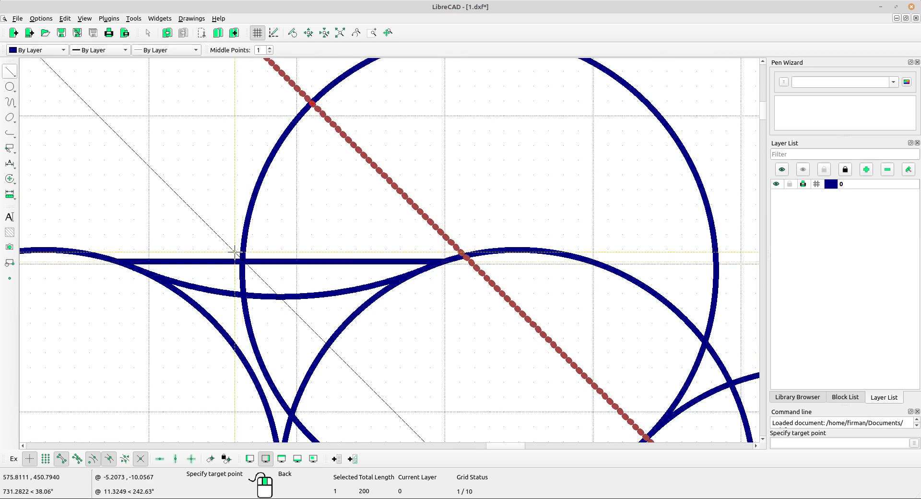
click(243, 261)
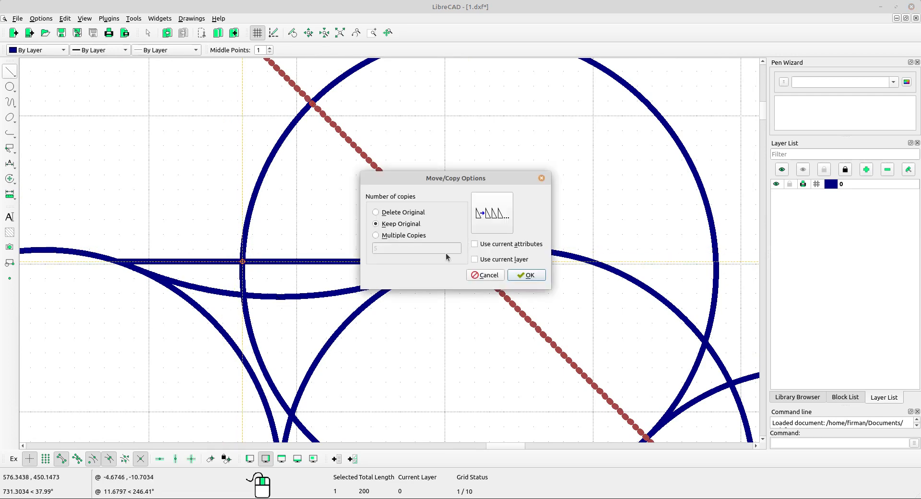
click(529, 275)
scroll(333, 199, down, 6)
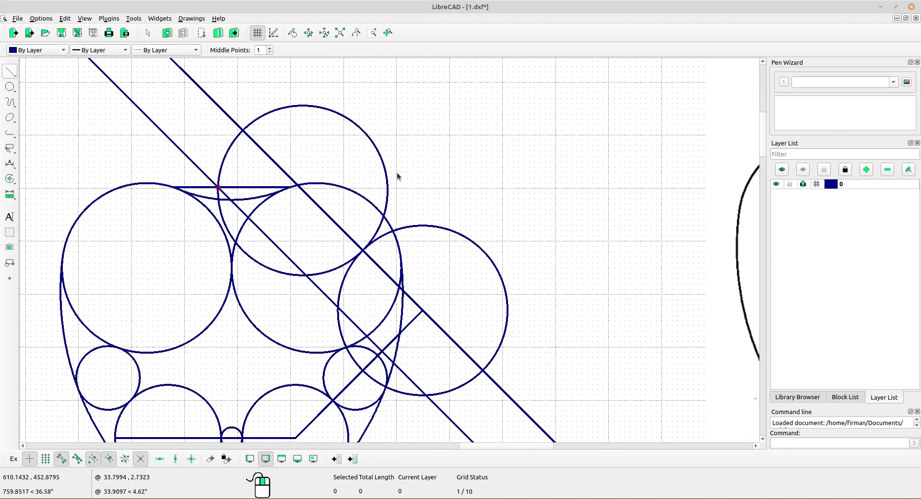
scroll(393, 176, down, 5)
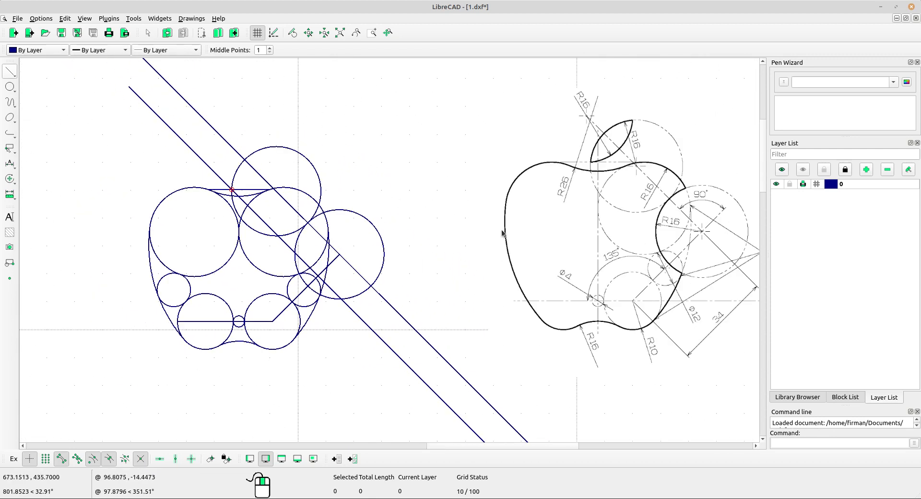
Select the top circle above the horizontal line for copying.
scroll(371, 214, up, 1)
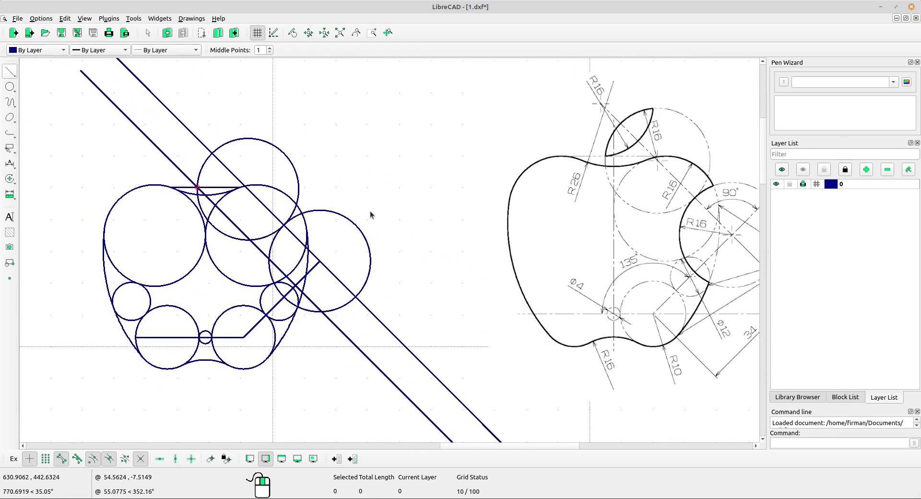
scroll(654, 128, up, 4)
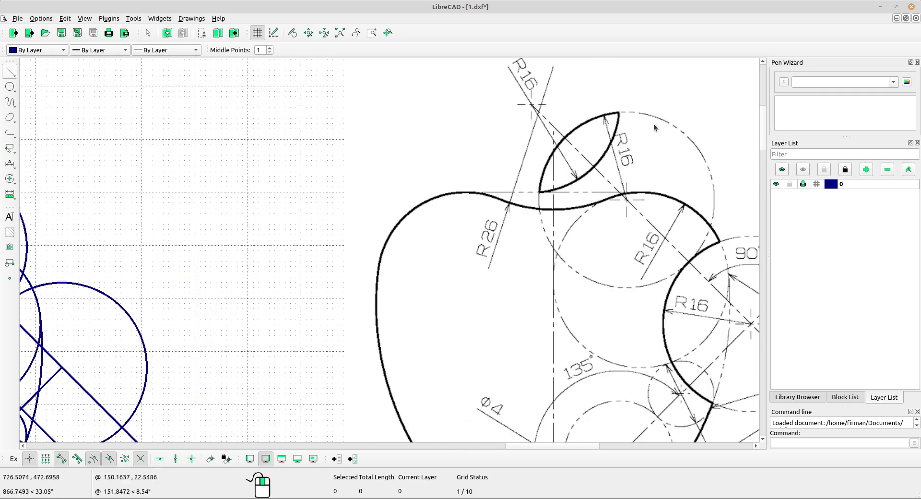
scroll(616, 125, up, 2)
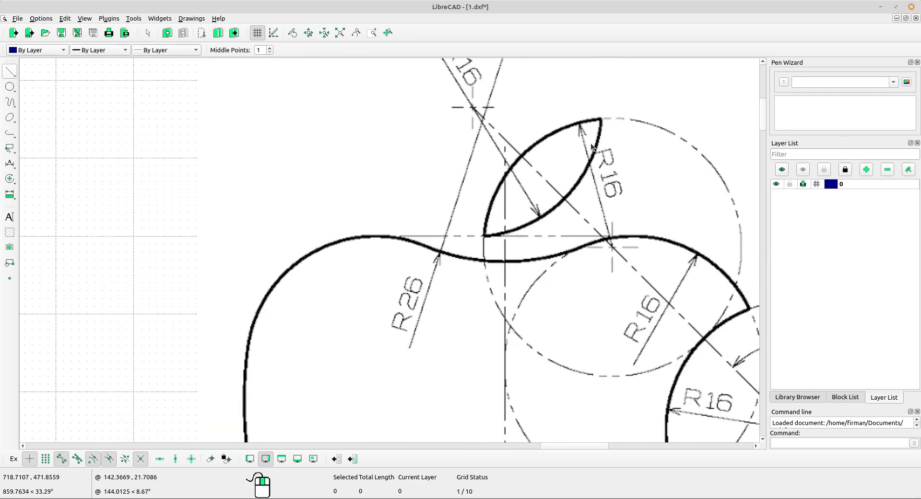
scroll(593, 147, down, 4)
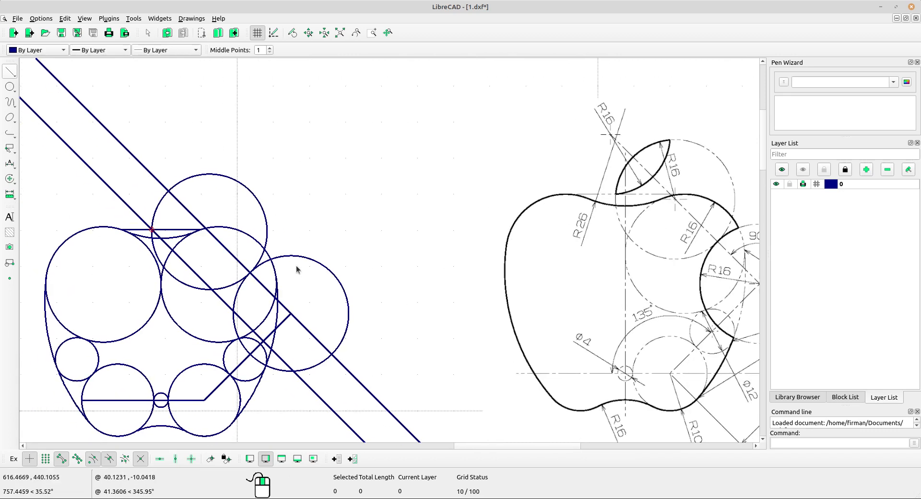
scroll(267, 228, up, 1)
click(253, 212)
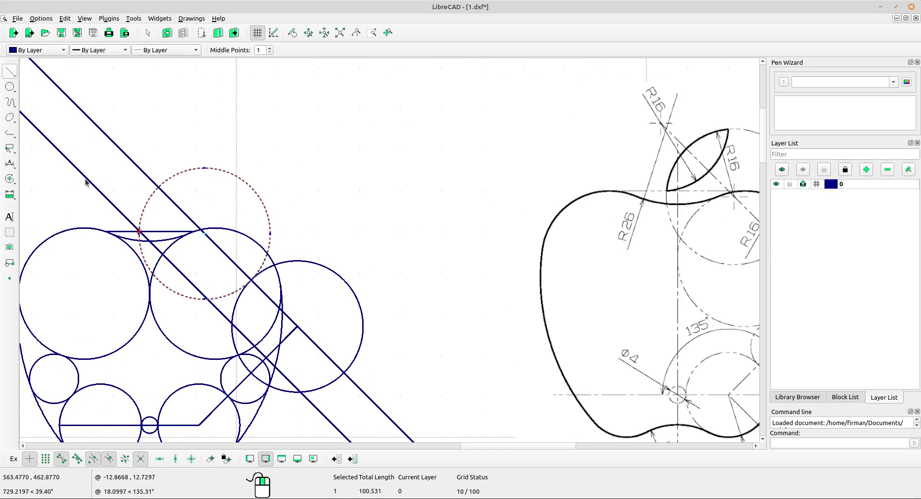
click(13, 181)
click(41, 180)
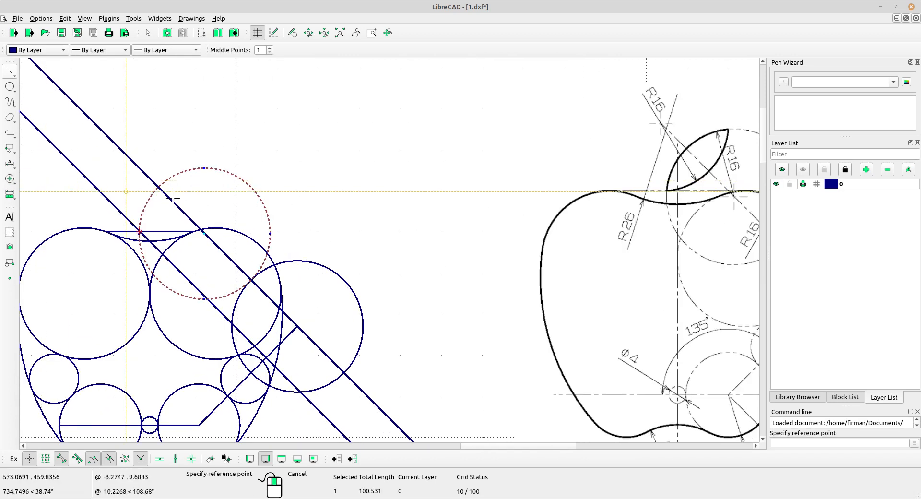
Copy it from its bottom point to where the new diagonal crosses the horizontal line, keeping the original.
middle_drag(401, 312, 382, 278)
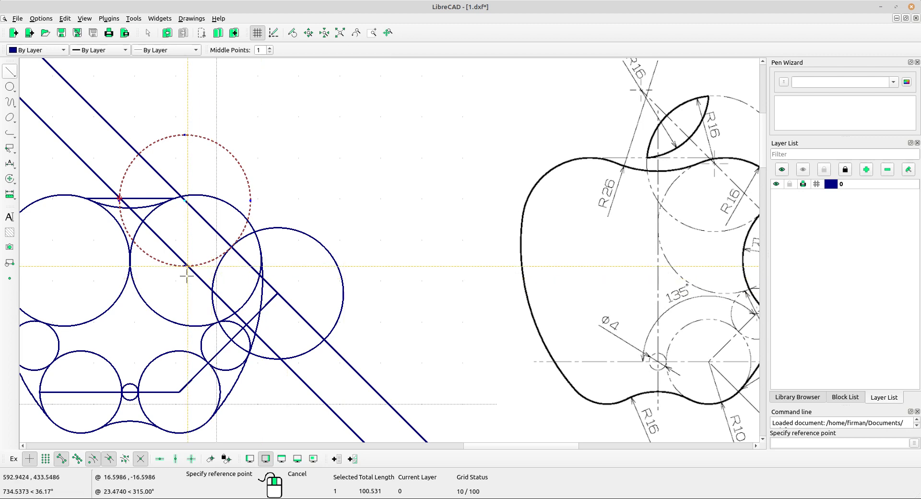
scroll(188, 263, up, 1)
scroll(266, 257, up, 2)
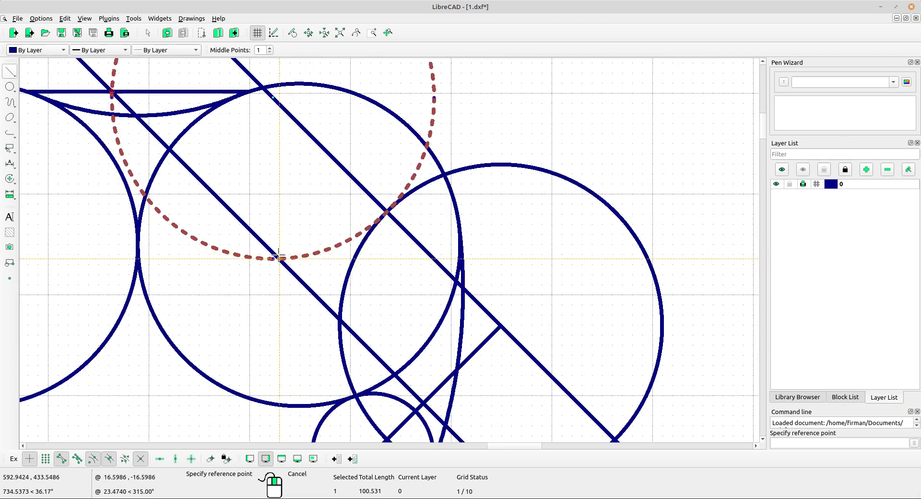
click(280, 259)
middle_drag(201, 174, 270, 280)
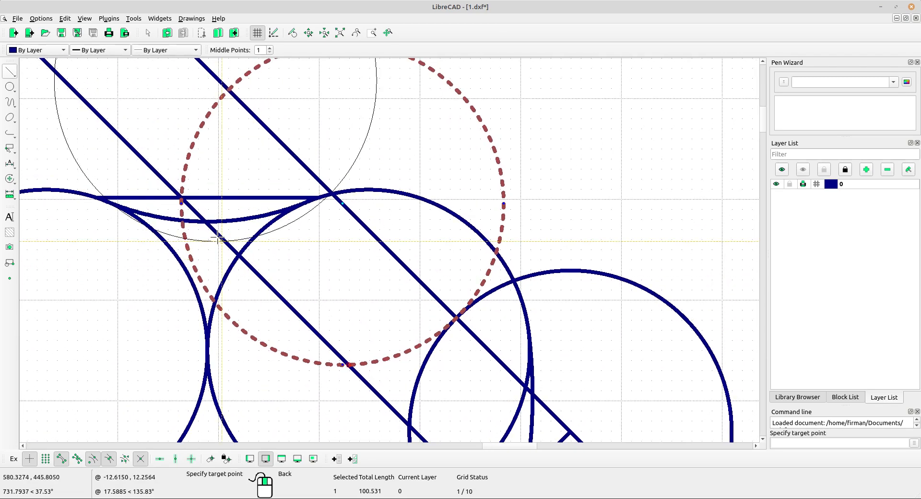
click(181, 197)
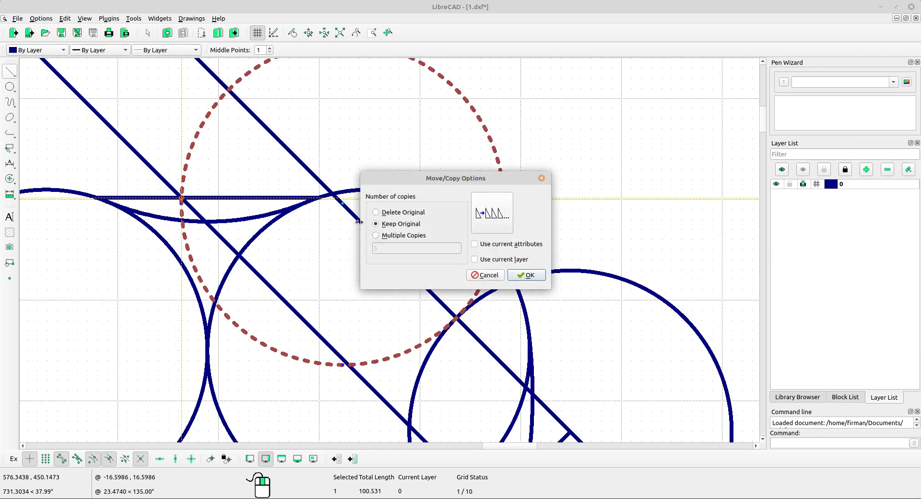
click(513, 276)
scroll(355, 199, down, 4)
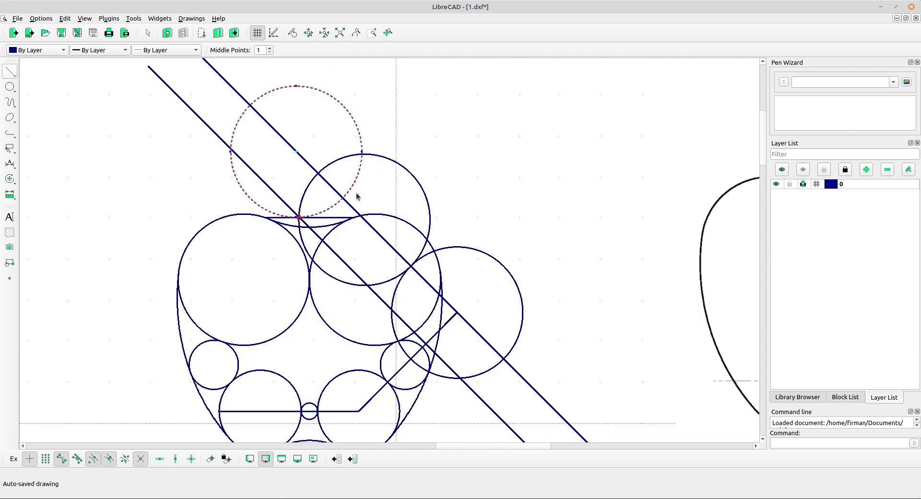
scroll(374, 201, down, 2)
scroll(569, 286, up, 1)
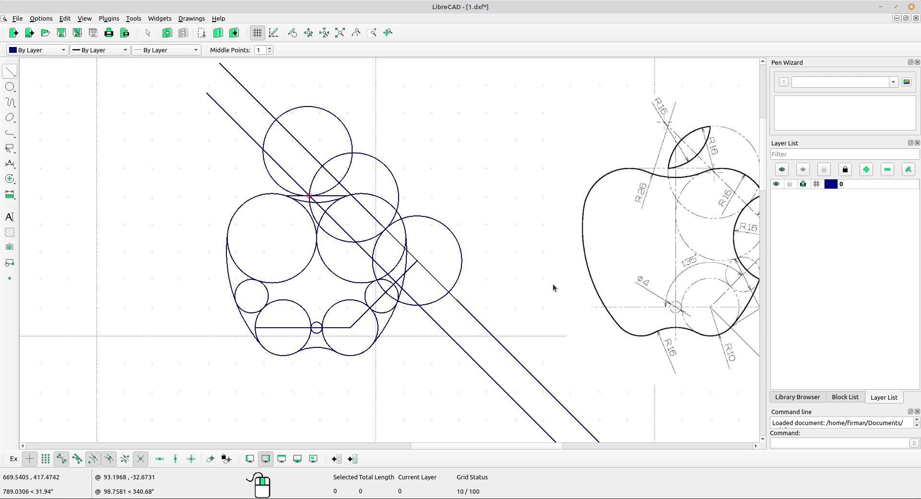
scroll(377, 221, up, 1)
scroll(377, 222, up, 1)
middle_drag(411, 225, 361, 211)
mouse_move(478, 298)
middle_down()
mouse_move(424, 275)
mouse_move(411, 257)
middle_up()
scroll(440, 298, down, 3)
scroll(309, 291, up, 1)
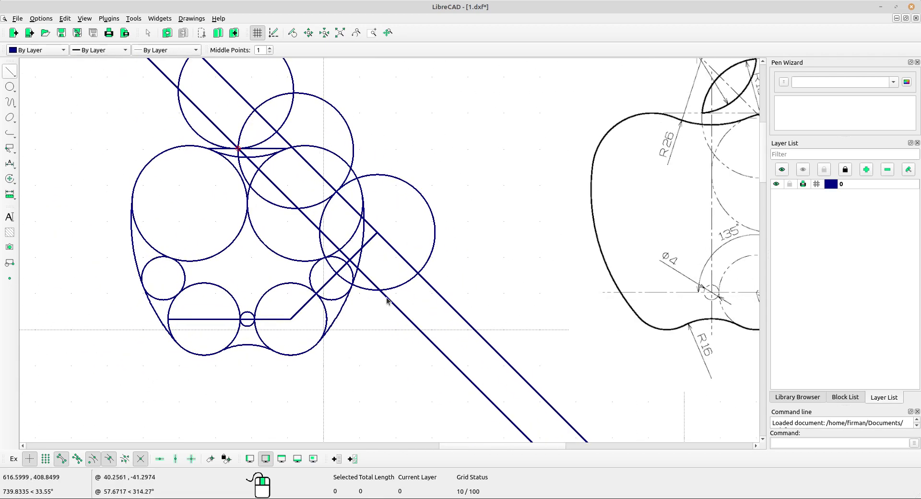
mouse_move(439, 295)
middle_down()
mouse_move(437, 273)
mouse_move(466, 274)
middle_up()
drag(482, 272, 399, 359)
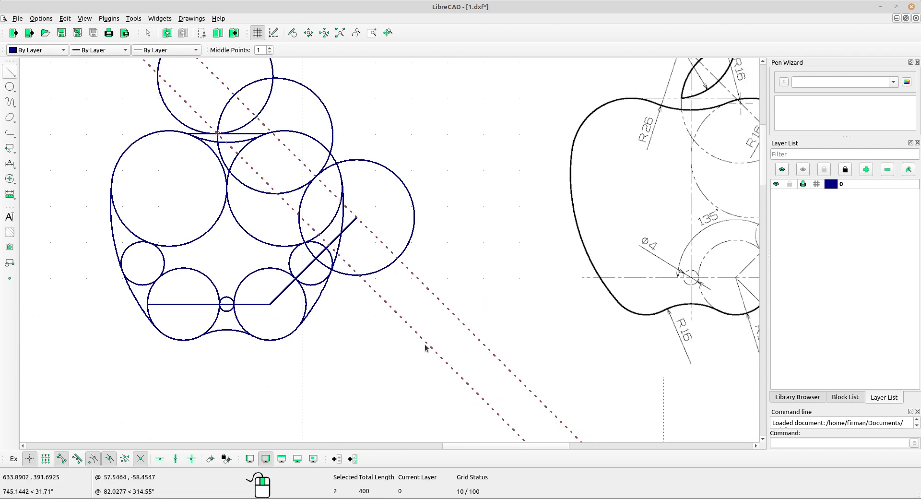
scroll(174, 294, up, 3)
drag(206, 286, 146, 194)
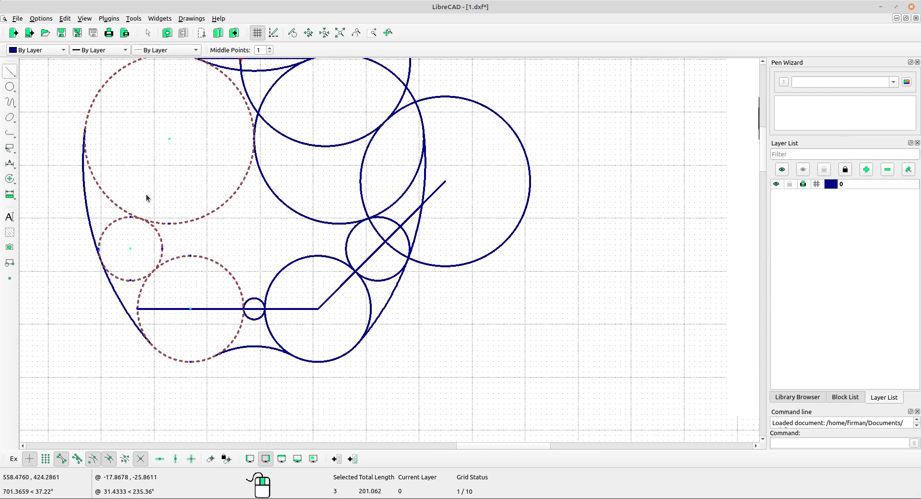
key(Delete)
scroll(331, 221, down, 3)
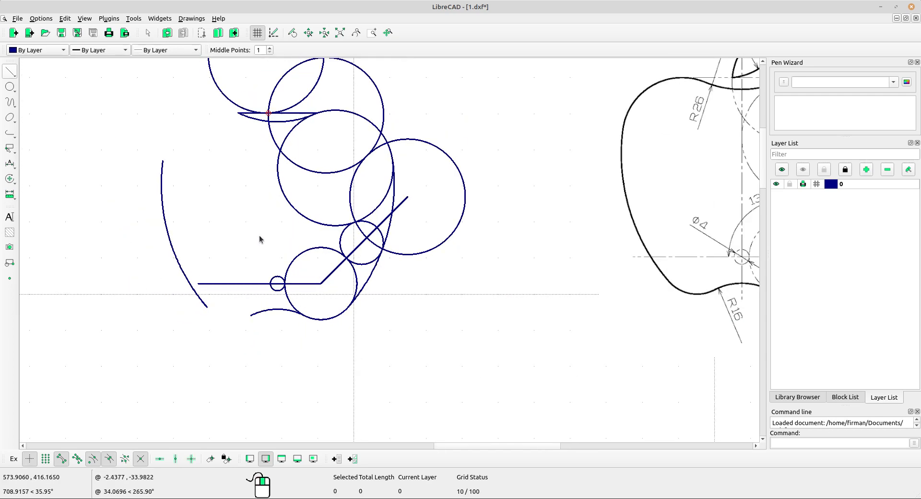
click(167, 33)
scroll(252, 247, up, 2)
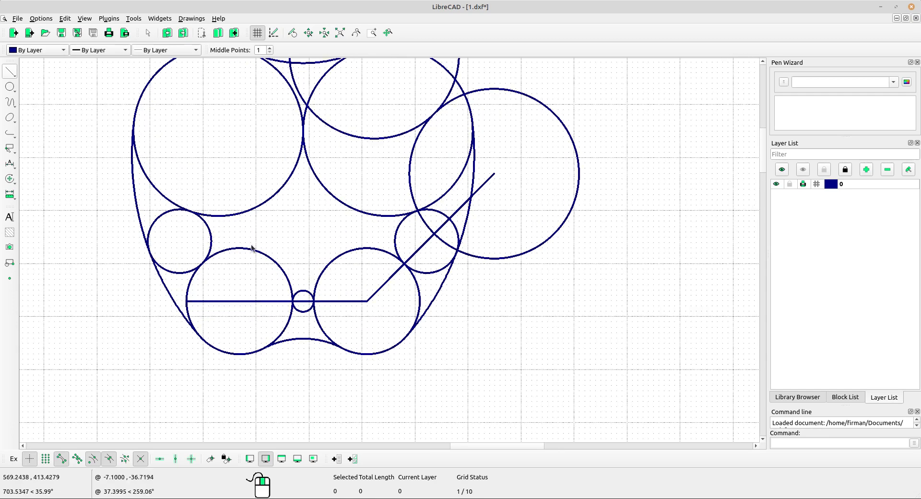
scroll(206, 267, down, 1)
scroll(222, 99, up, 4)
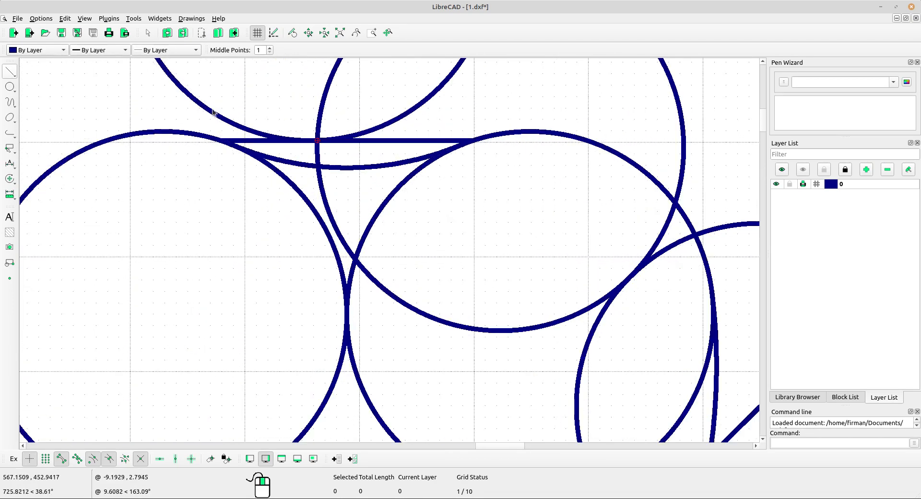
scroll(216, 168, down, 2)
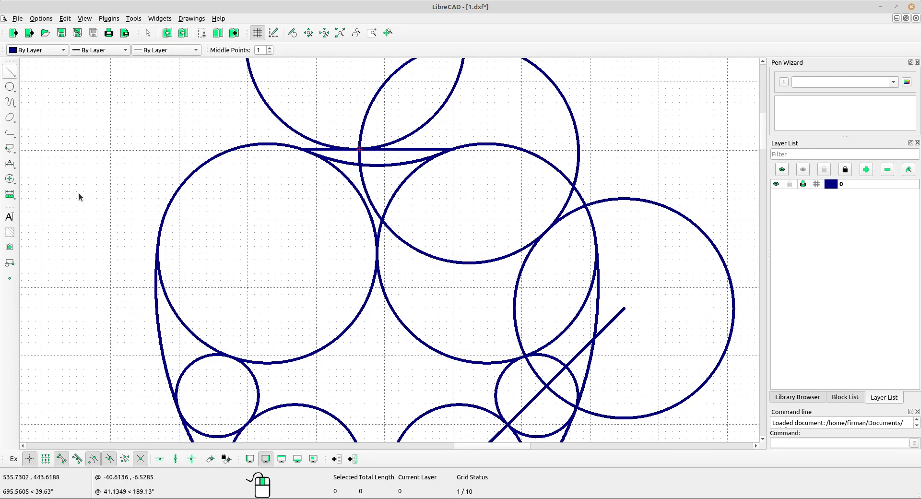
middle_drag(296, 290, 267, 154)
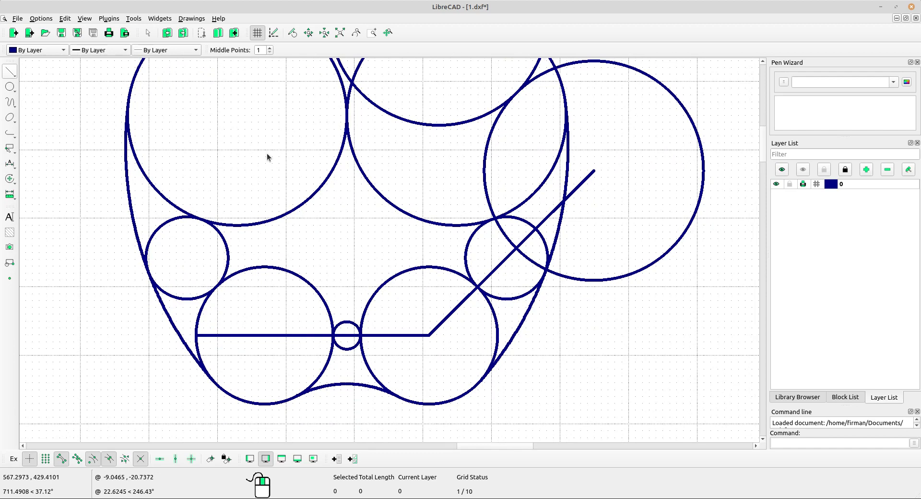
click(14, 178)
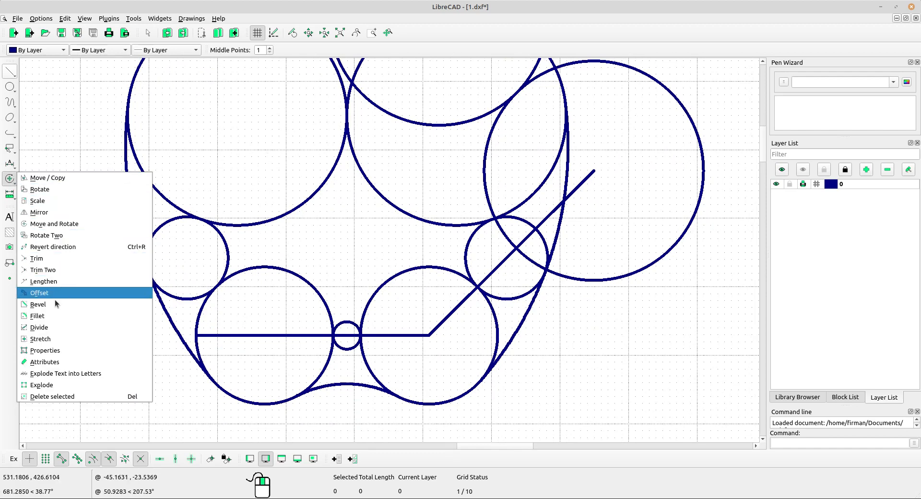
Divide the large upper-left circle at its left edge and top tangent point.
click(51, 328)
scroll(140, 236, up, 3)
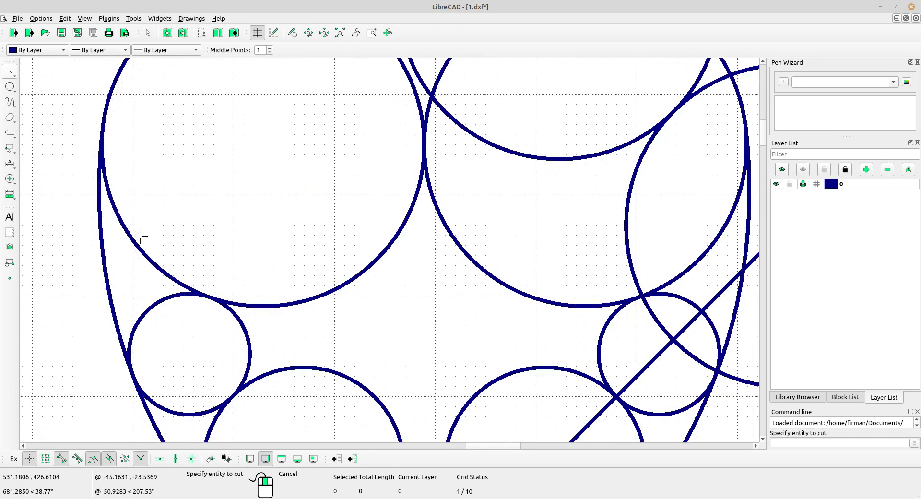
click(135, 223)
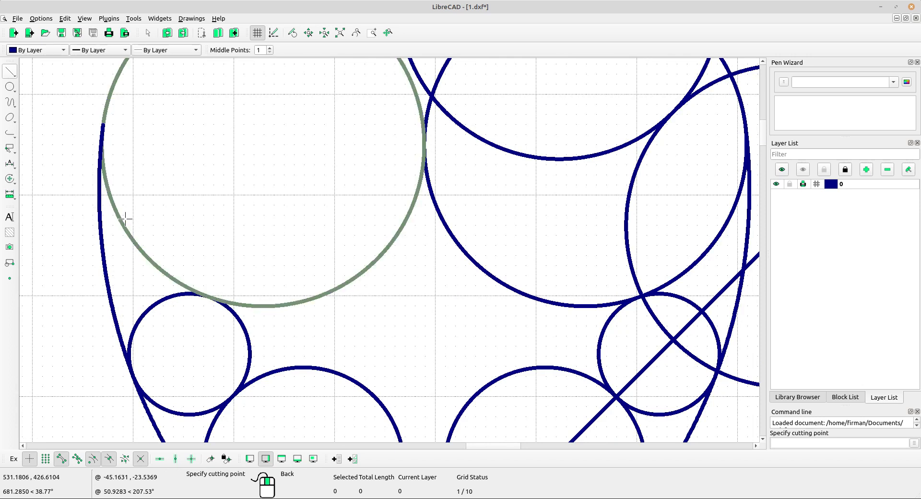
click(104, 128)
middle_drag(171, 149, 106, 305)
click(306, 179)
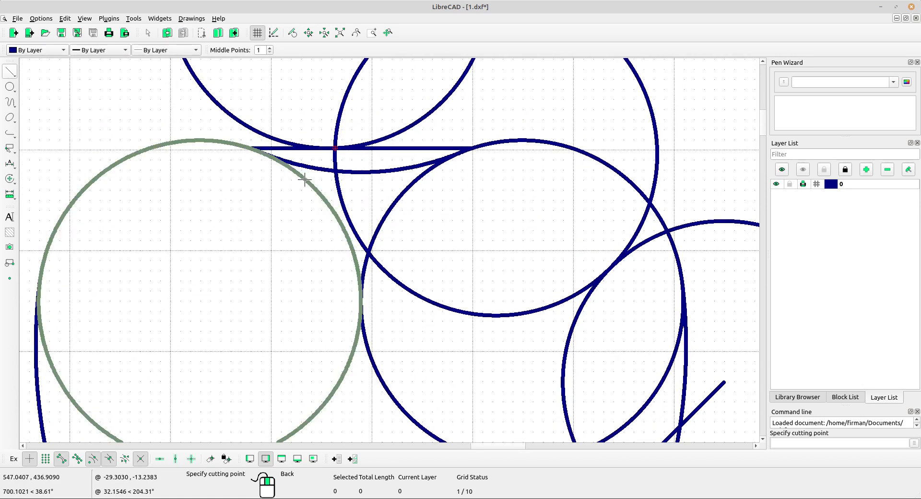
scroll(255, 148, up, 4)
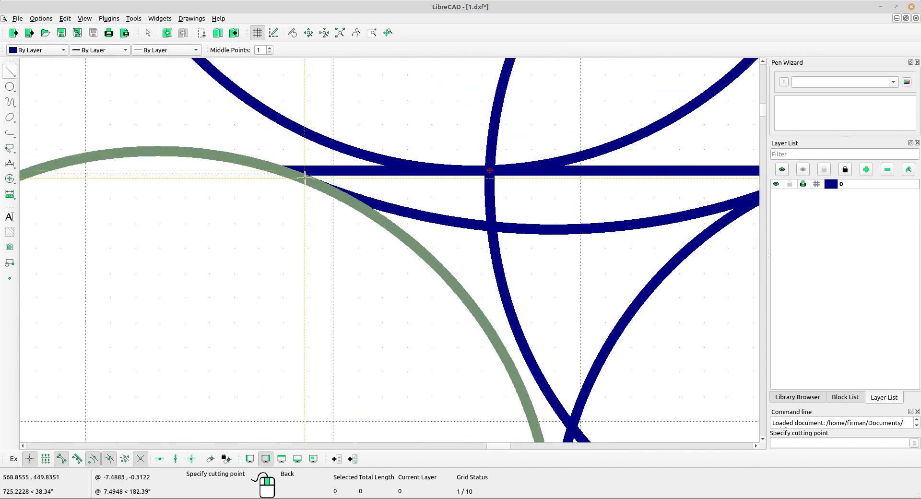
click(283, 174)
scroll(273, 192, down, 4)
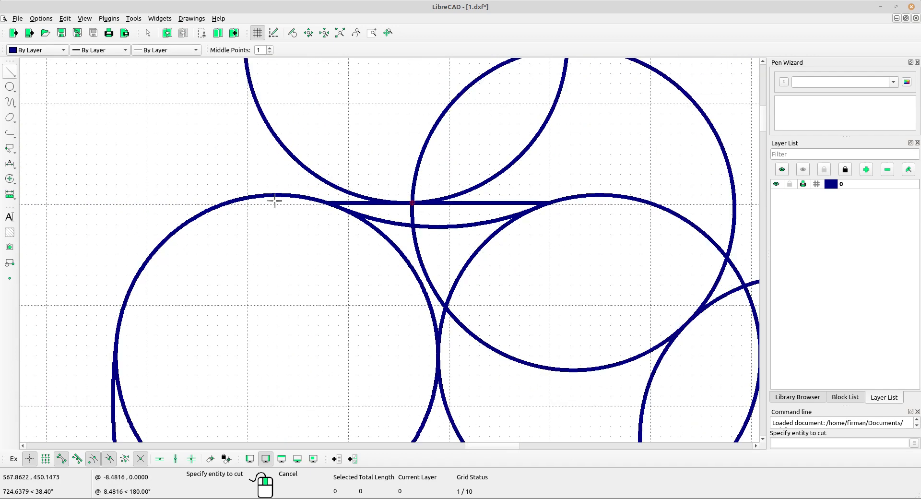
right_click(233, 197)
scroll(228, 199, down, 4)
Divide the upper-right body circle where it meets the top.
middle_drag(322, 304, 356, 287)
drag(364, 322, 335, 301)
scroll(427, 353, down, 1)
middle_drag(431, 356, 310, 310)
scroll(366, 221, up, 1)
click(10, 179)
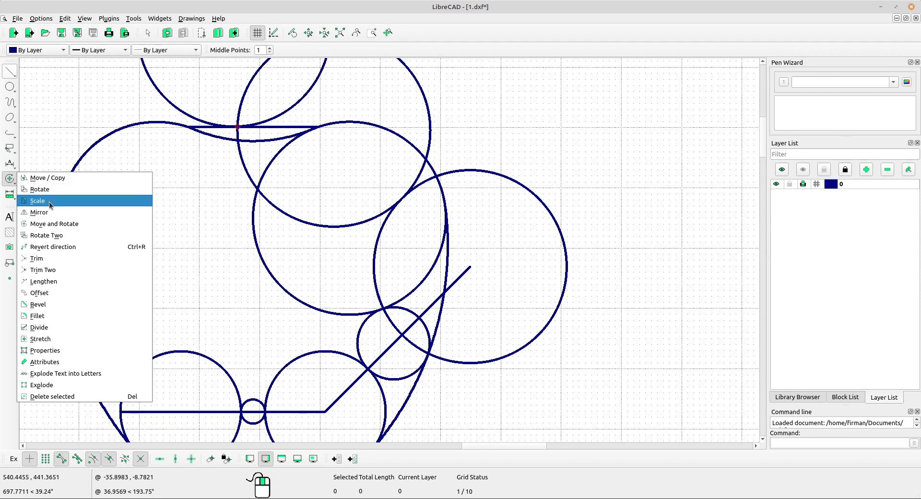
click(48, 327)
scroll(310, 141, up, 3)
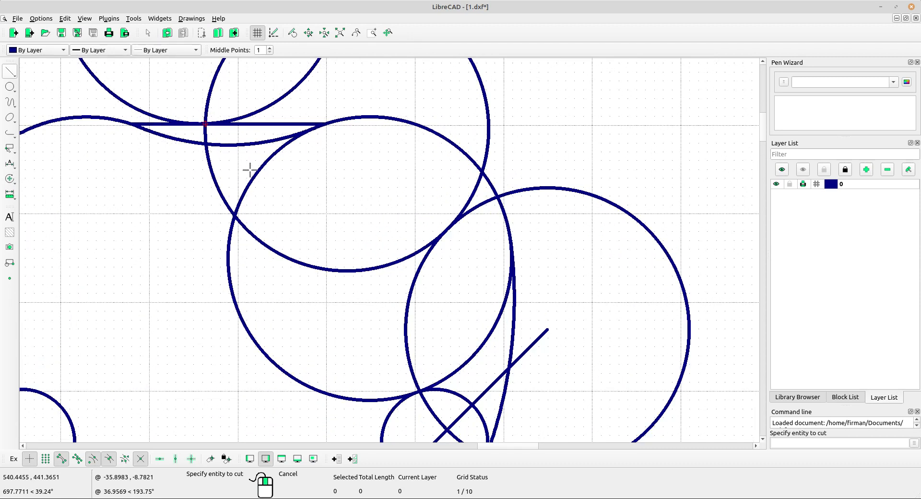
click(253, 176)
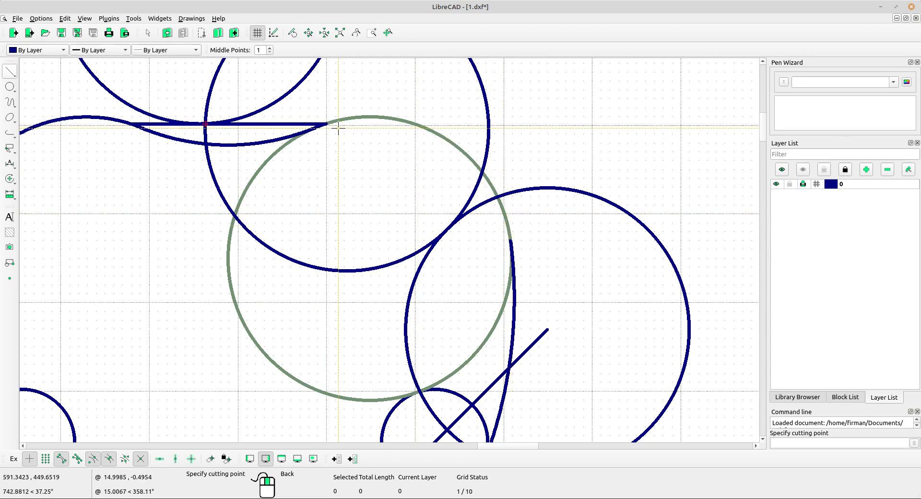
scroll(319, 92, up, 3)
click(347, 152)
Divide the neighbouring circle where it meets the outline and delete the leftover arc.
scroll(396, 118, down, 2)
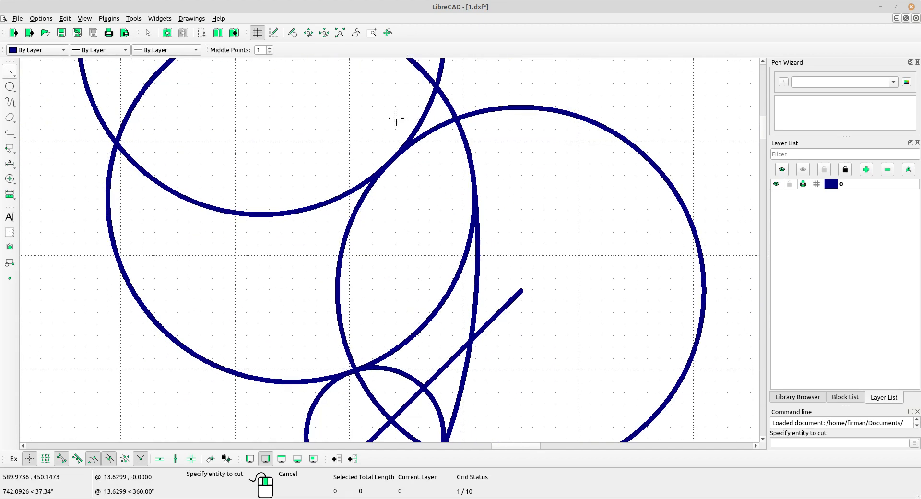
click(284, 382)
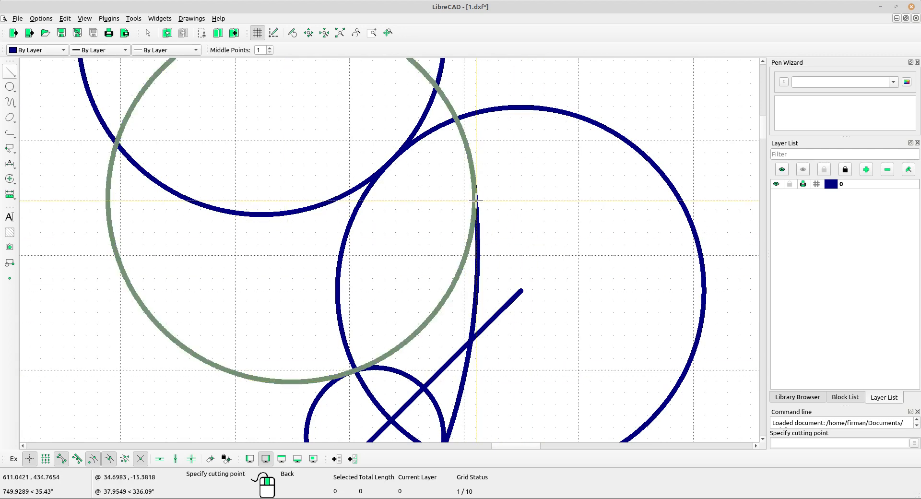
click(473, 175)
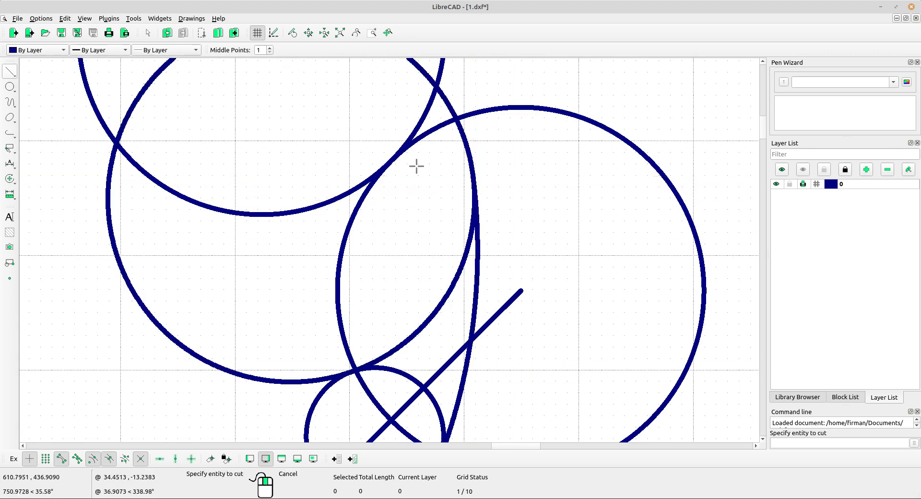
scroll(417, 167, down, 1)
right_click(214, 237)
drag(205, 259, 149, 273)
key(Delete)
Delete the two small side circles and the horizontal and diagonal guide lines.
scroll(238, 224, down, 6)
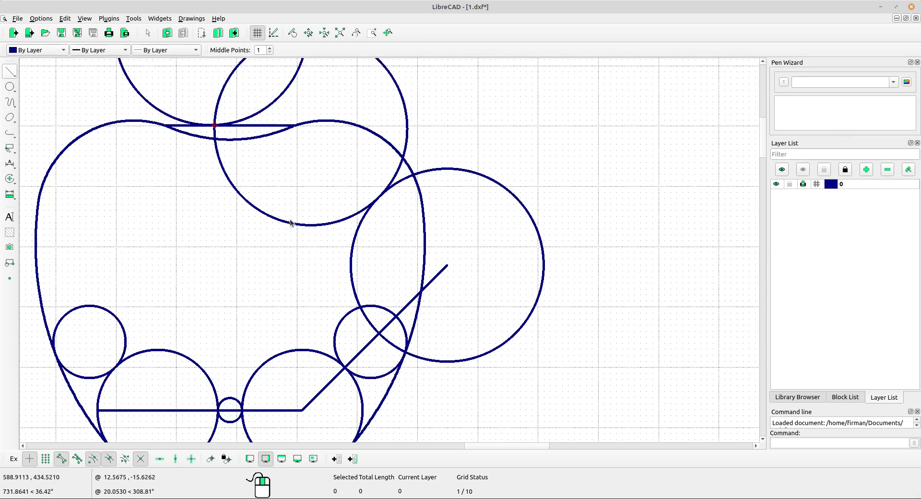
scroll(550, 274, up, 3)
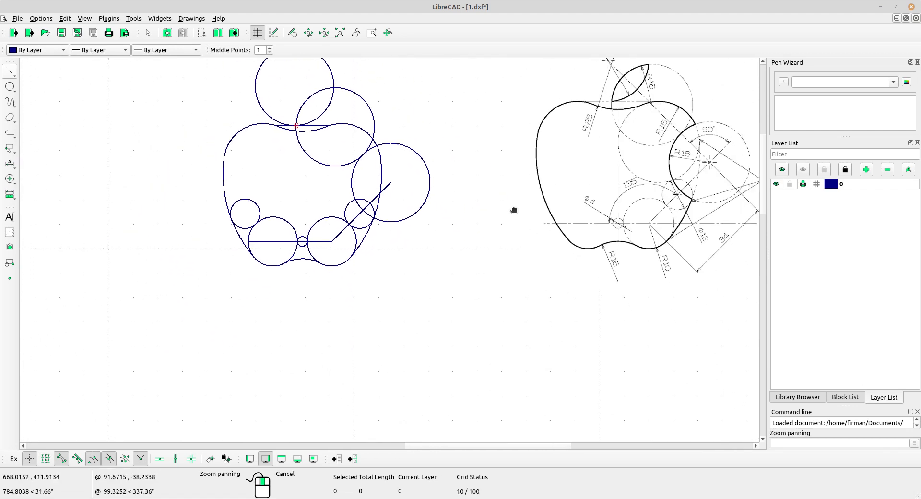
scroll(217, 222, up, 1)
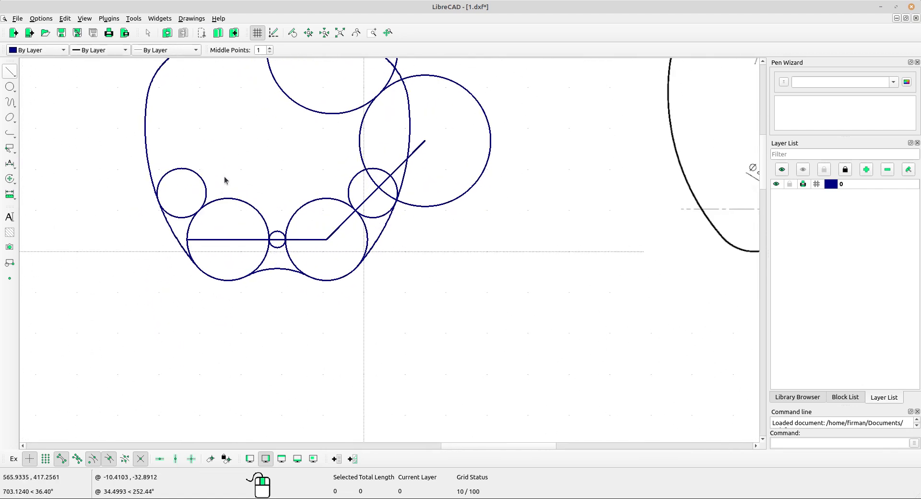
click(205, 186)
click(356, 193)
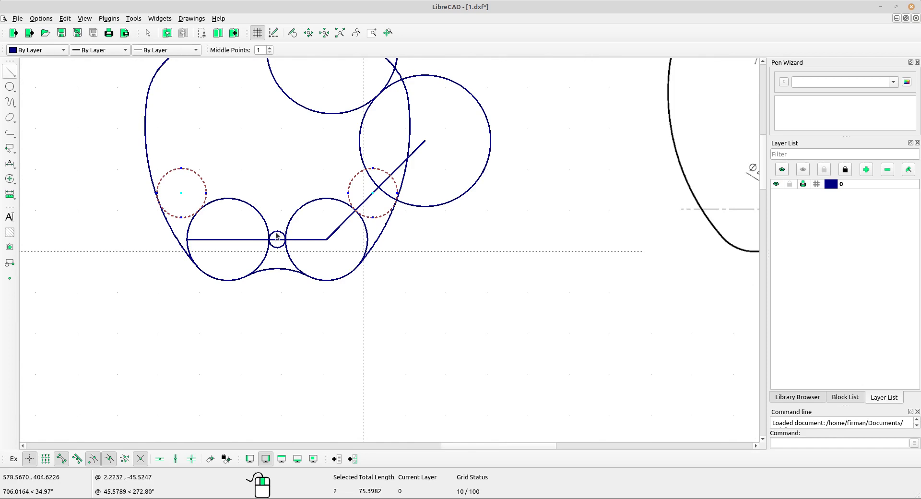
key(Delete)
drag(342, 245, 324, 231)
key(Delete)
Delete the remaining horizontal line from the sketch.
scroll(363, 254, down, 2)
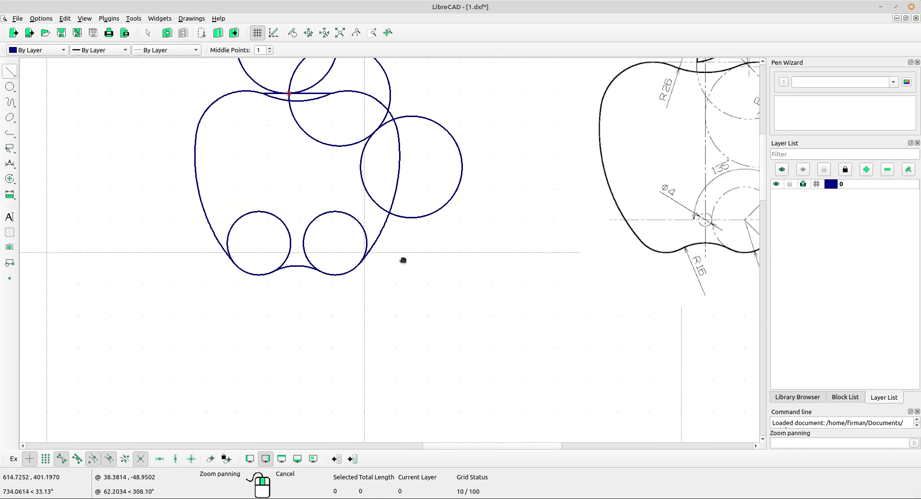
middle_drag(402, 260, 379, 294)
middle_drag(353, 186, 365, 237)
middle_drag(436, 240, 405, 225)
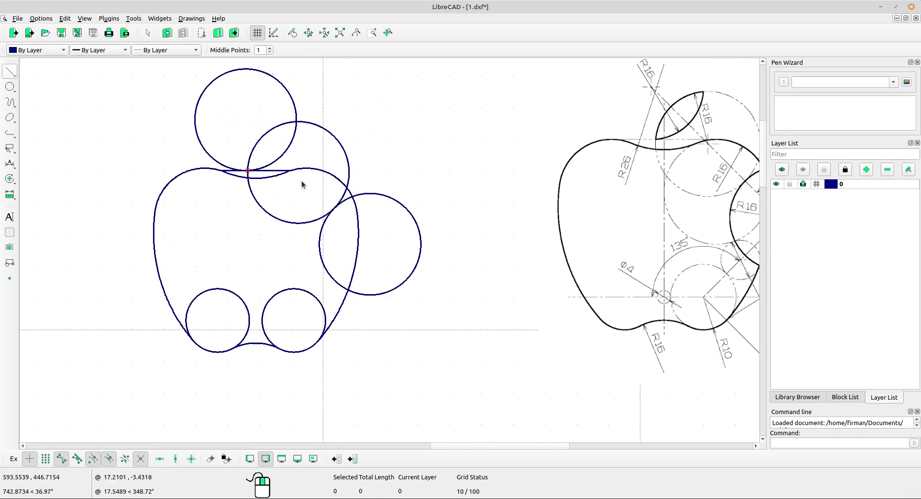
scroll(283, 169, up, 4)
click(274, 171)
key(Delete)
scroll(367, 218, down, 3)
mouse_move(466, 224)
middle_down()
mouse_move(453, 233)
mouse_move(404, 202)
mouse_move(368, 226)
middle_up()
scroll(189, 153, up, 6)
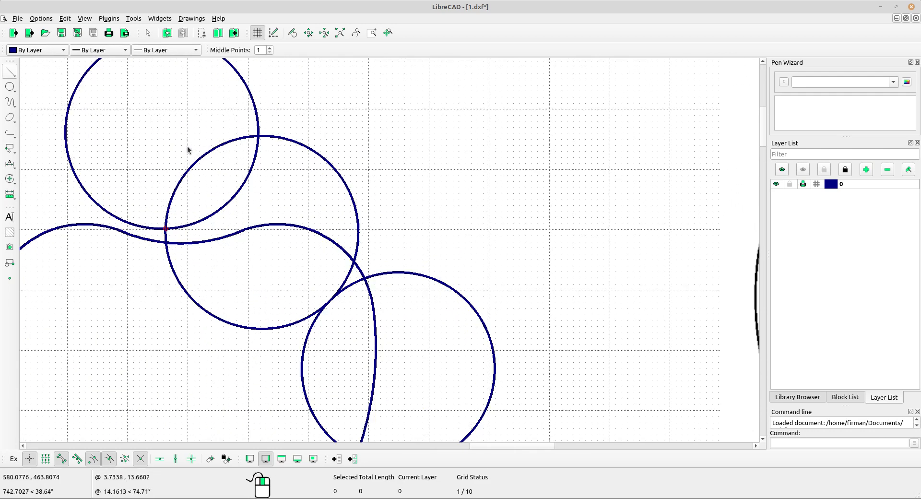
Divide the leaf's left arc at both of its intersections.
click(6, 182)
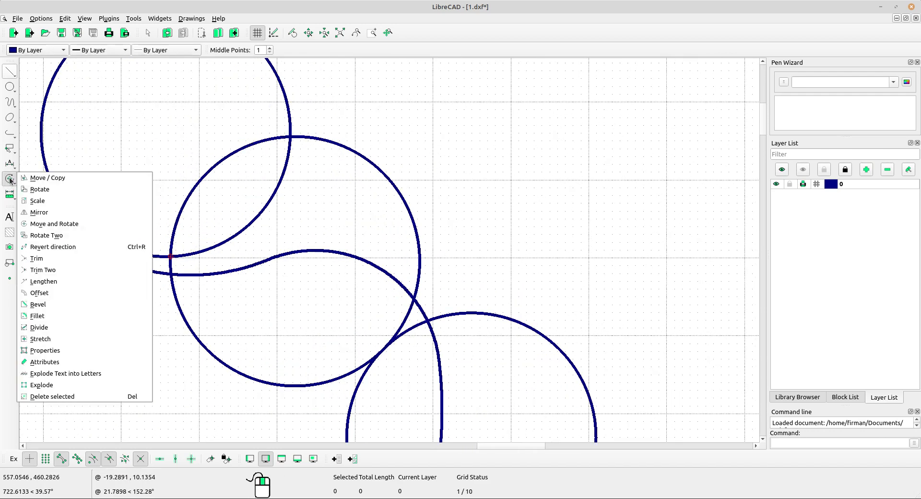
click(41, 338)
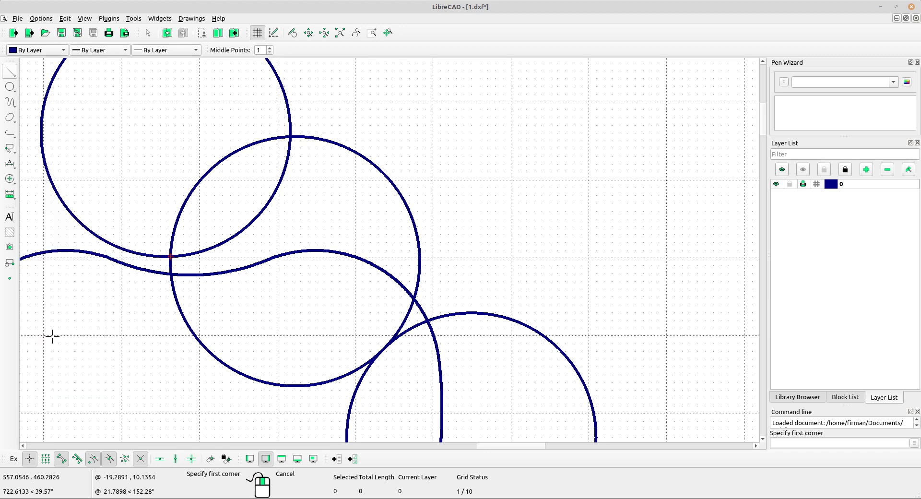
click(10, 178)
click(43, 325)
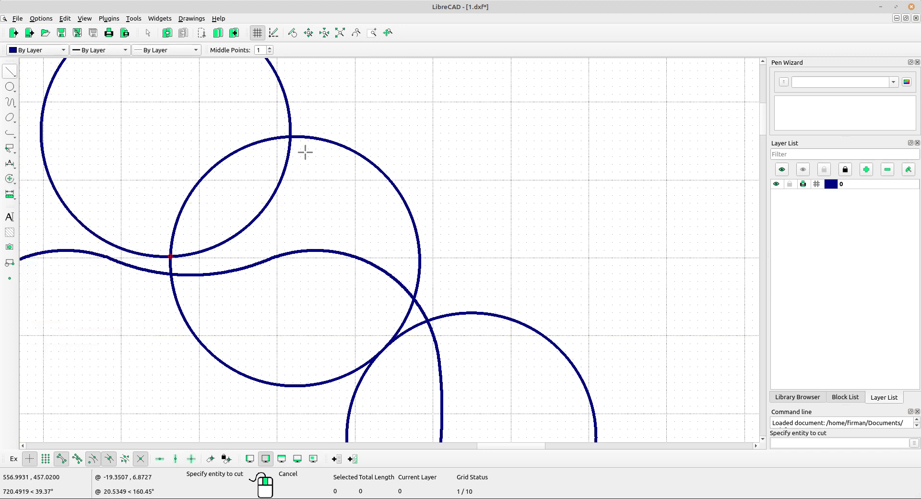
scroll(304, 151, up, 2)
click(329, 123)
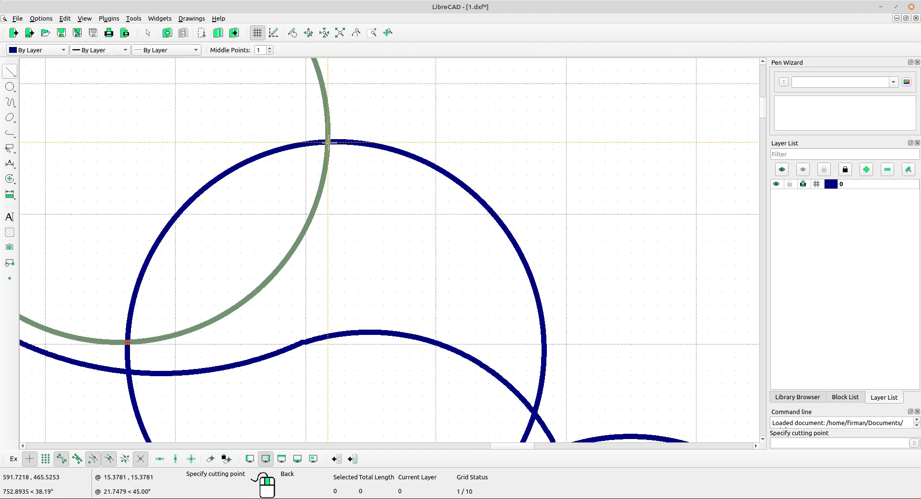
click(328, 142)
click(98, 333)
click(97, 335)
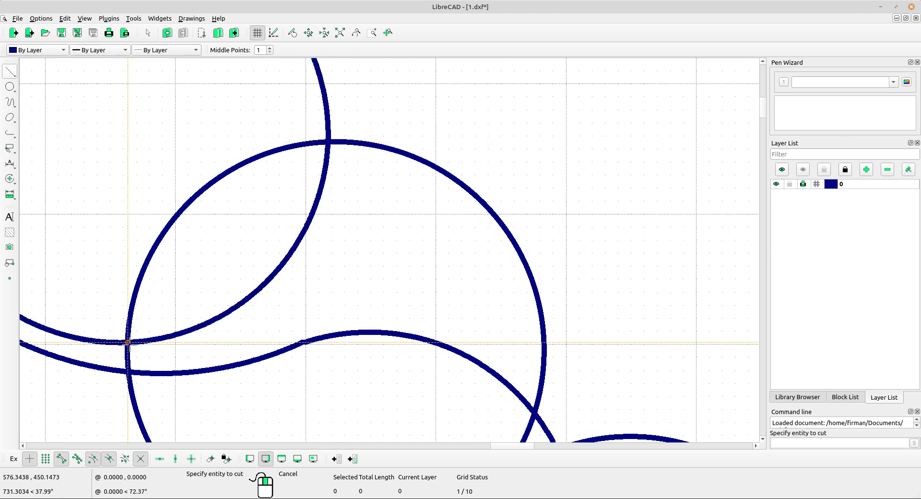
Divide the large circle at its left and top intersections with the outline.
middle_drag(195, 212, 177, 129)
click(177, 130)
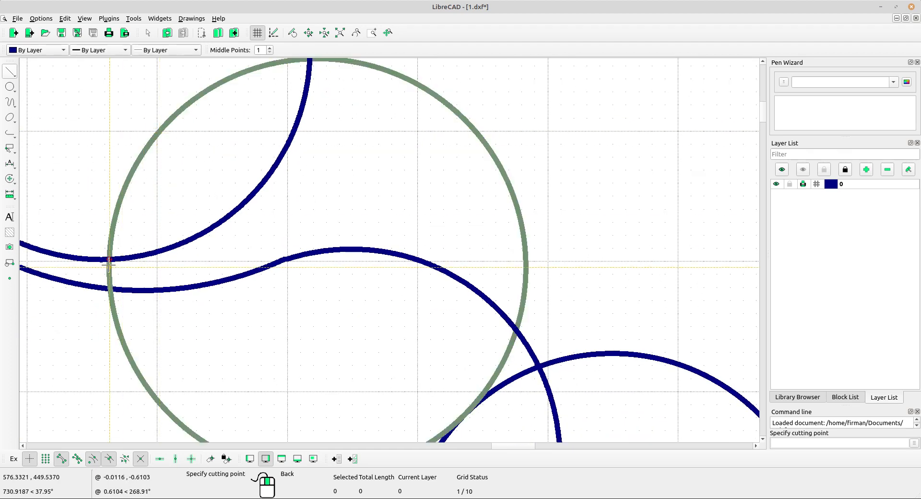
click(258, 179)
click(369, 70)
middle_drag(365, 81, 354, 153)
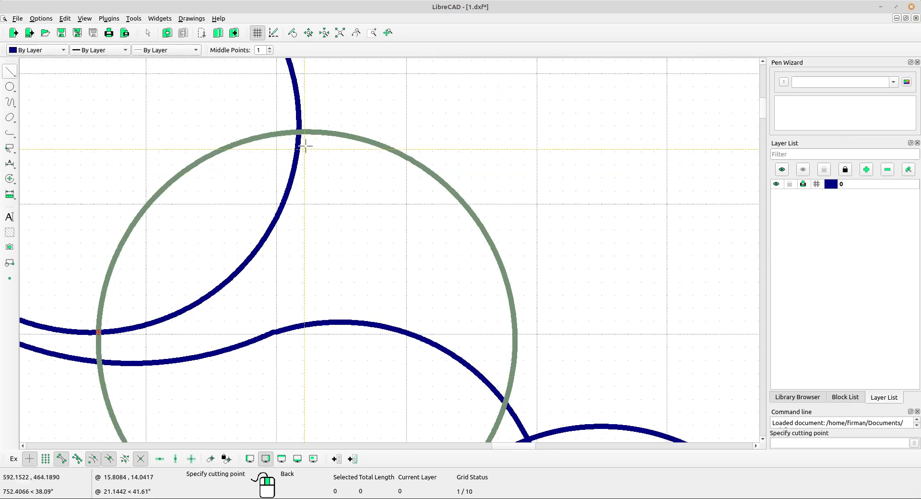
click(300, 133)
scroll(331, 134, down, 1)
right_click(405, 131)
Delete the large circle's two unwanted outer arcs above the apple.
click(367, 135)
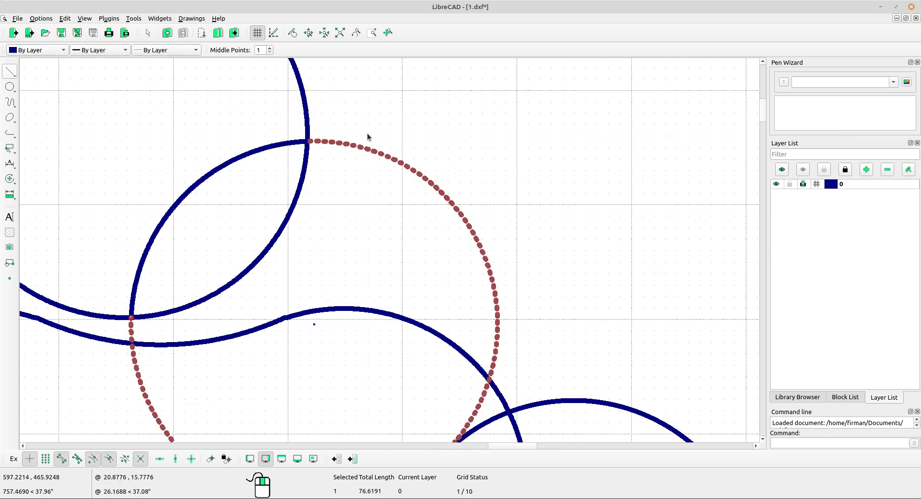
click(302, 103)
scroll(345, 126, down, 4)
scroll(385, 133, down, 3)
key(Delete)
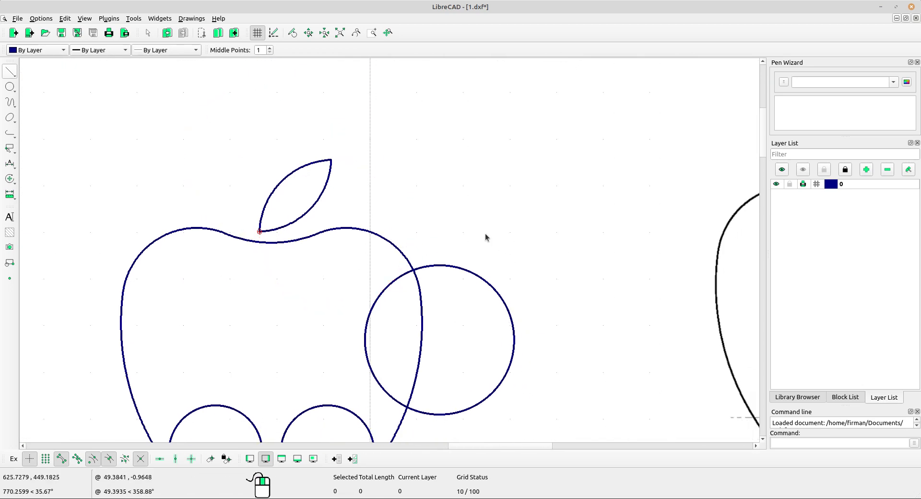
middle_drag(485, 236, 438, 201)
scroll(507, 283, down, 3)
middle_drag(505, 283, 460, 232)
scroll(340, 199, up, 2)
scroll(208, 336, up, 3)
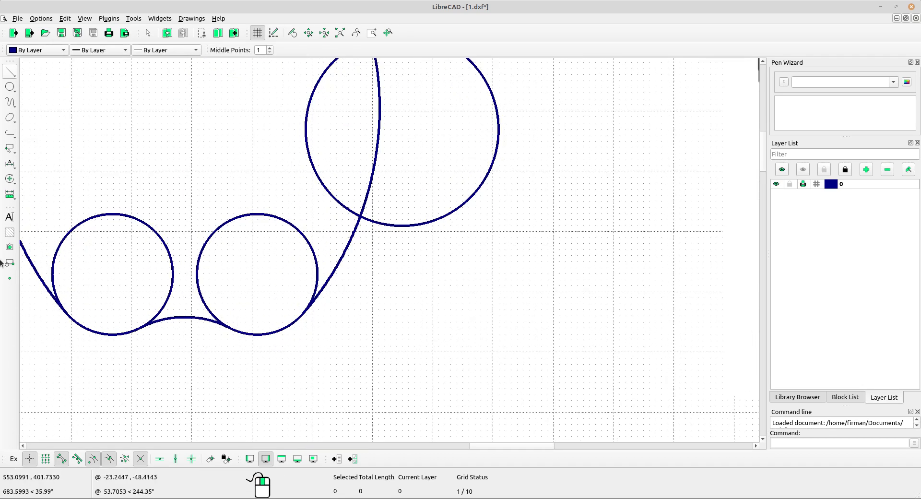
Divide the right small circle where it meets the wavy arc and side curve.
click(9, 178)
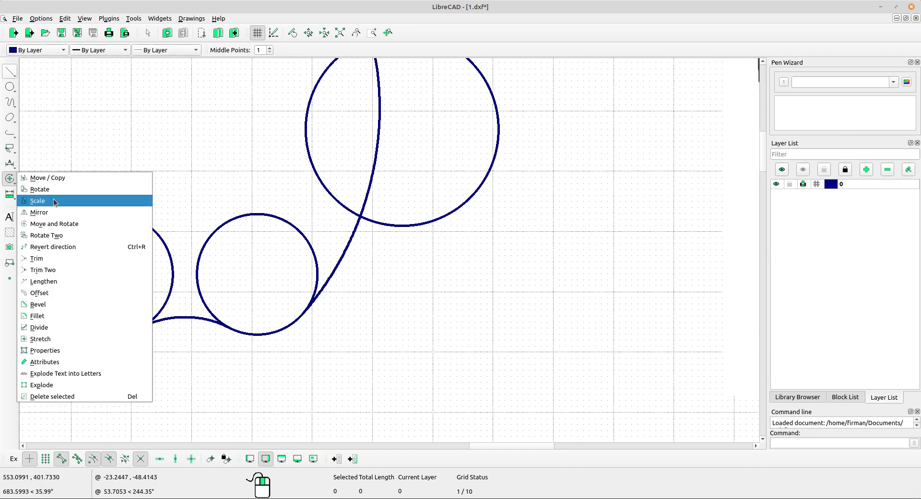
click(43, 329)
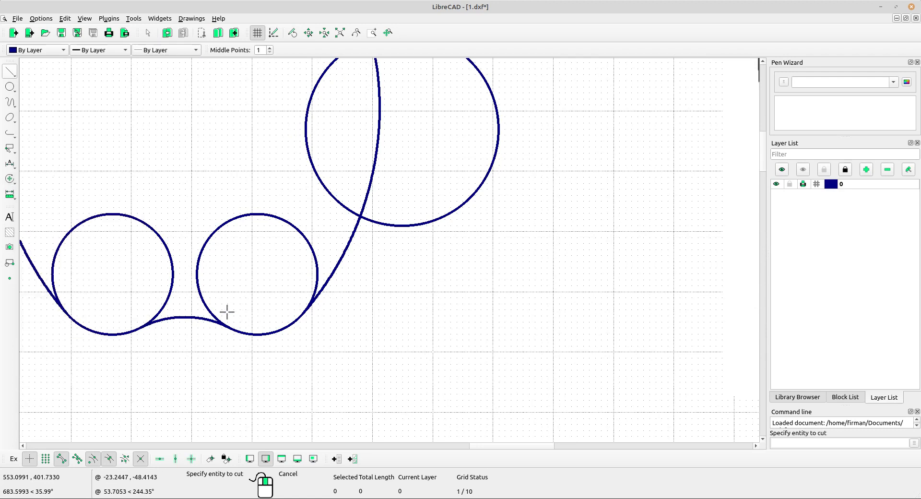
click(198, 294)
scroll(196, 331, up, 5)
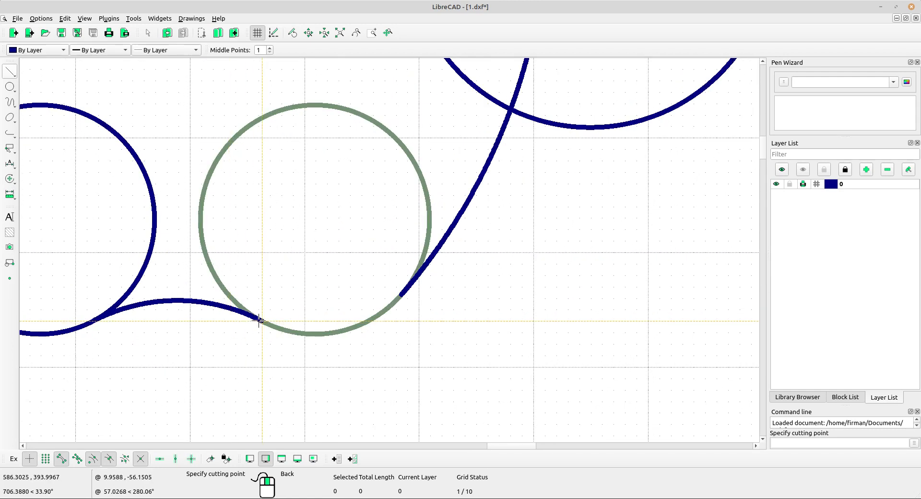
click(262, 321)
click(422, 257)
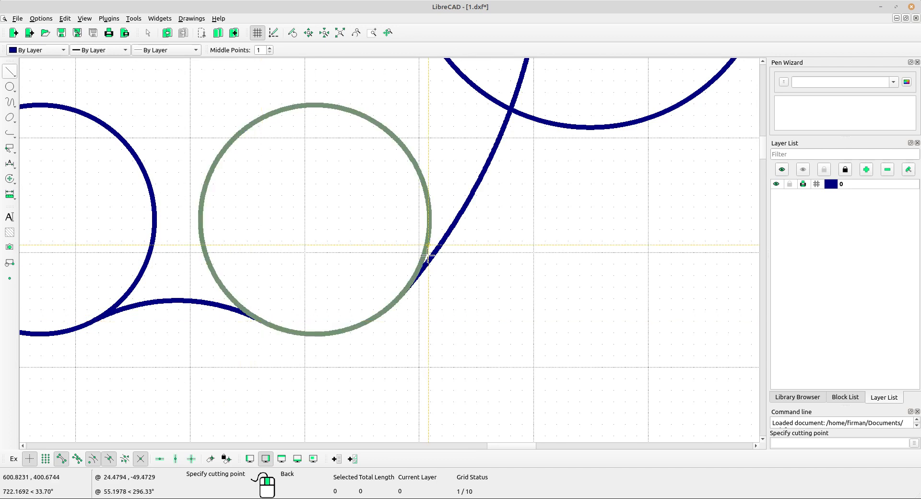
click(399, 299)
Divide the left small circle at its lower-left and lower-right intersections.
middle_drag(89, 299, 318, 261)
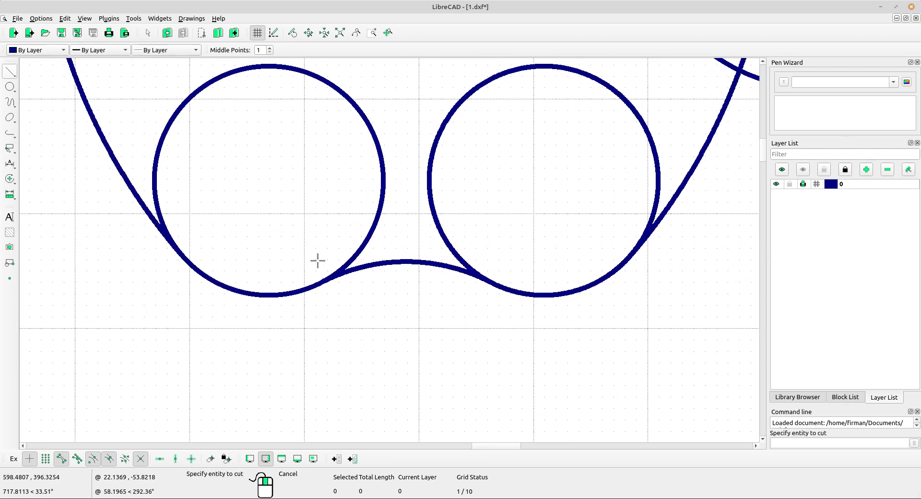
click(157, 186)
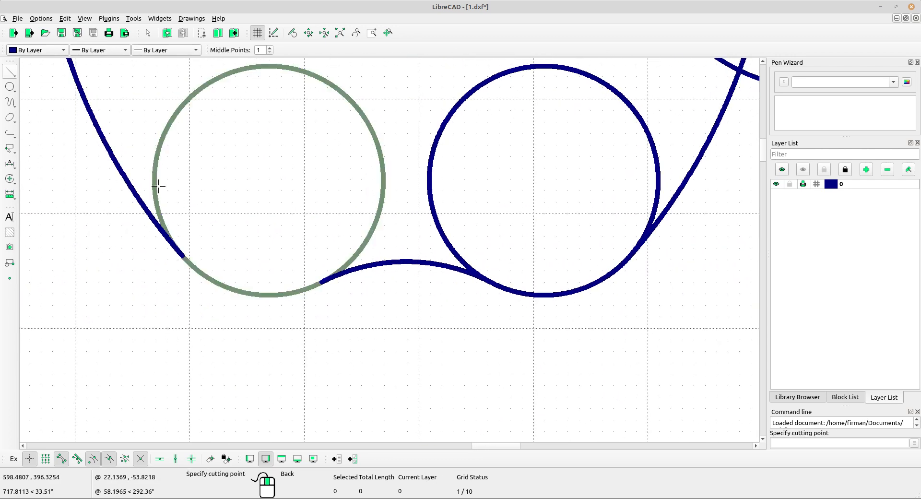
click(181, 256)
click(355, 255)
click(321, 282)
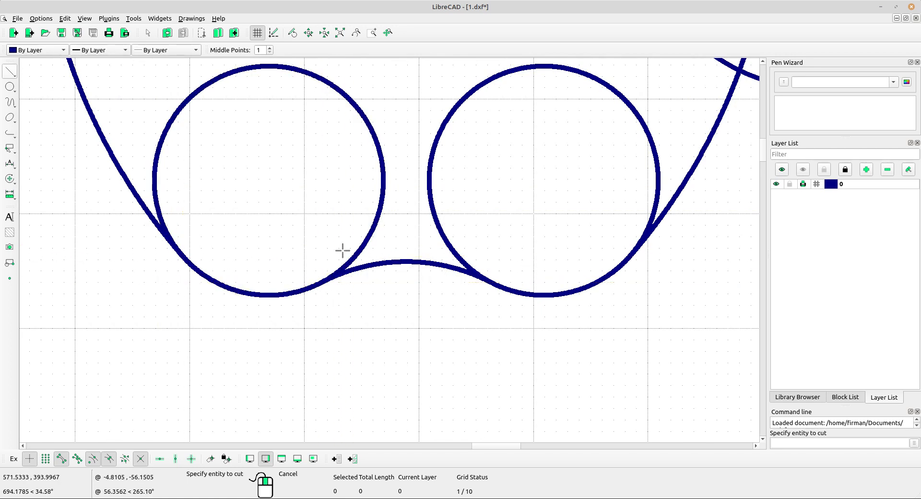
key(Escape)
Window-select and delete the upper arcs of both small bottom circles.
drag(462, 169, 338, 138)
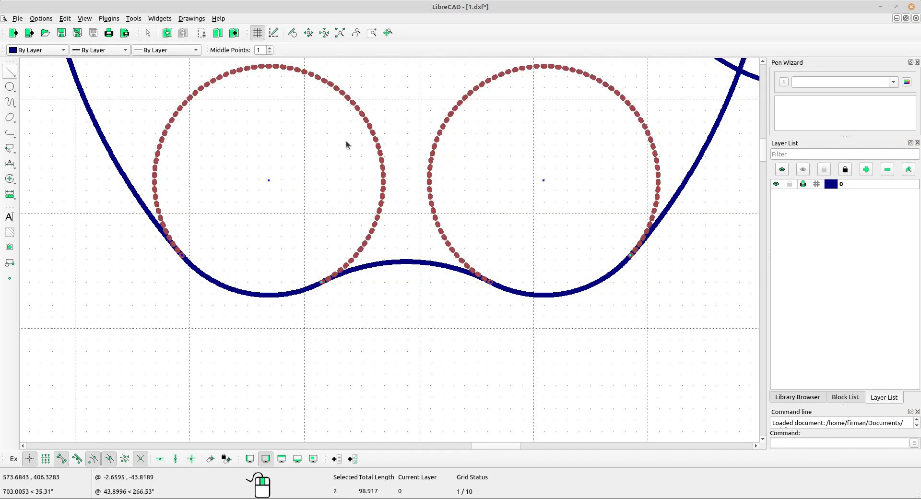
key(Delete)
scroll(346, 141, down, 1)
scroll(347, 142, down, 9)
middle_drag(492, 85, 267, 193)
scroll(266, 193, up, 1)
scroll(266, 196, down, 1)
scroll(273, 194, up, 2)
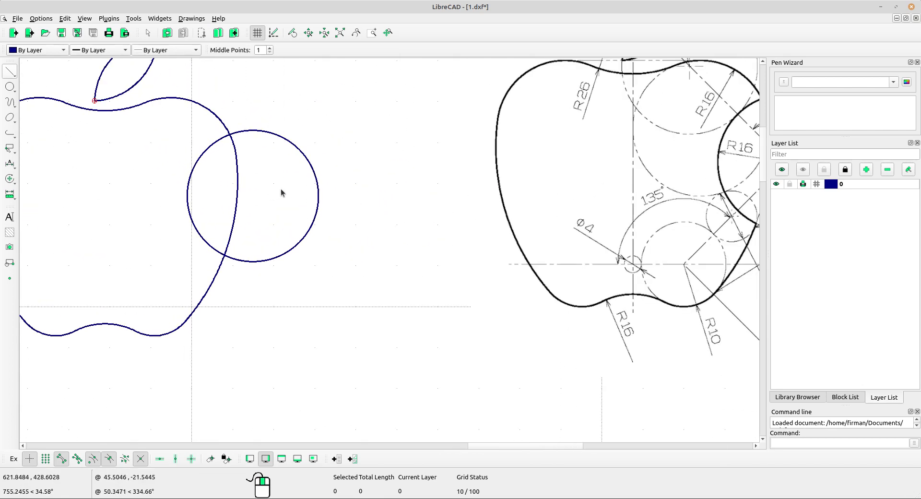
Divide the bite circle at its upper intersection with the side curve.
middle_drag(281, 193, 232, 207)
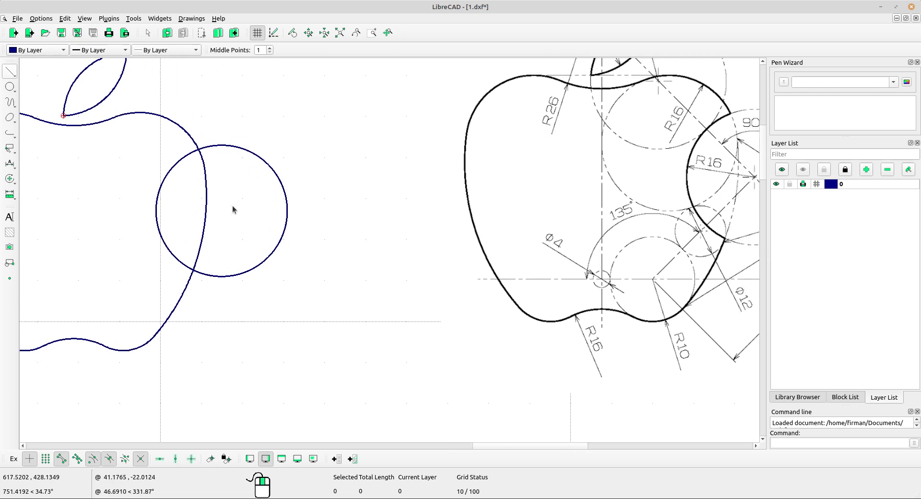
click(9, 194)
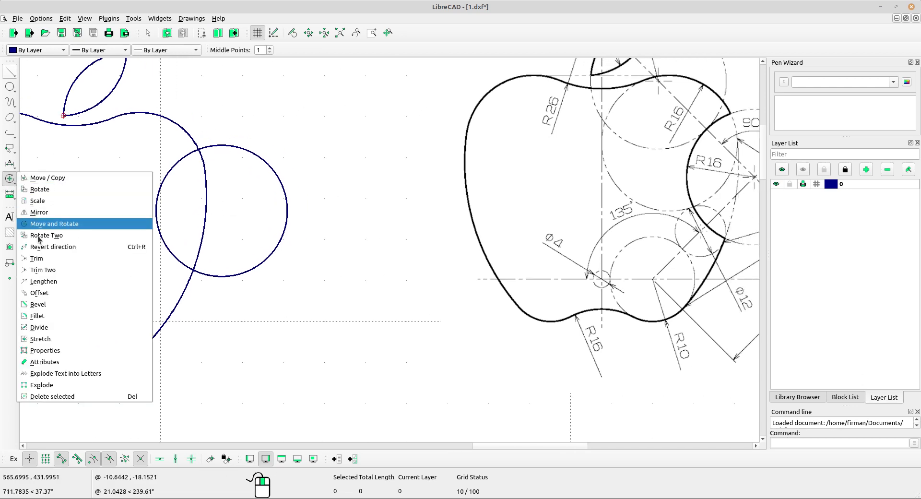
click(69, 322)
scroll(238, 154, up, 2)
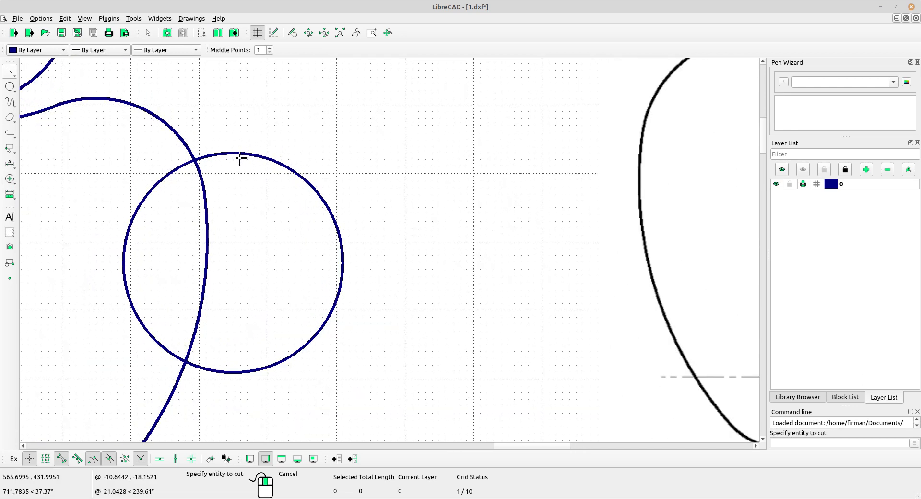
click(230, 150)
scroll(216, 154, up, 2)
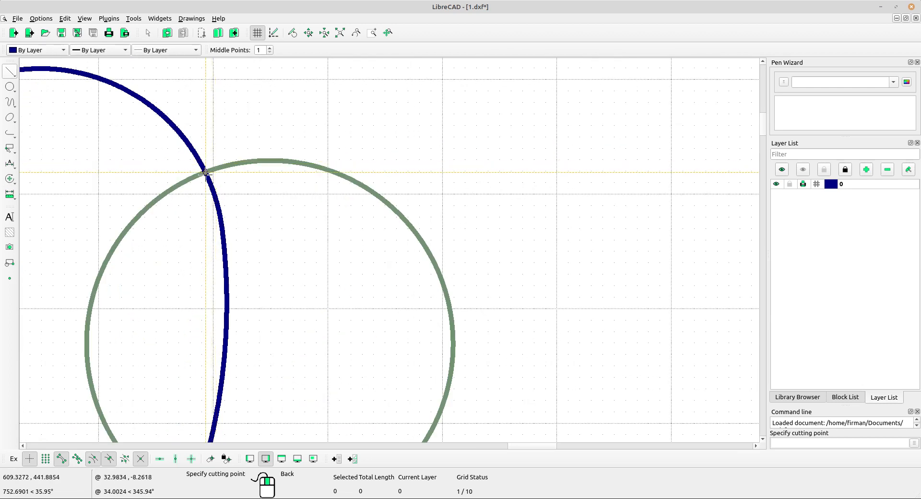
middle_drag(270, 239, 257, 114)
scroll(253, 233, up, 1)
click(193, 357)
click(168, 351)
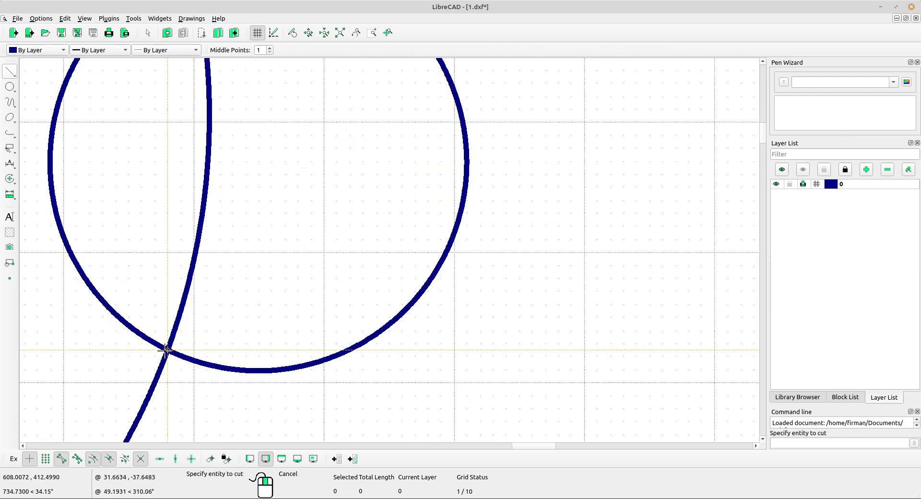
Divide the apple's right side curve at its lower and upper bite intersections.
click(208, 237)
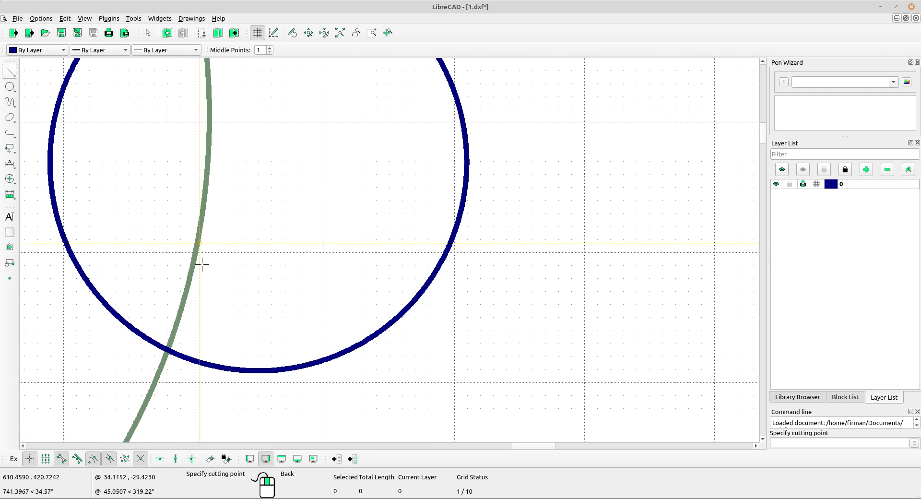
click(168, 351)
scroll(252, 236, down, 4)
middle_drag(253, 237, 224, 330)
scroll(233, 259, up, 3)
click(248, 155)
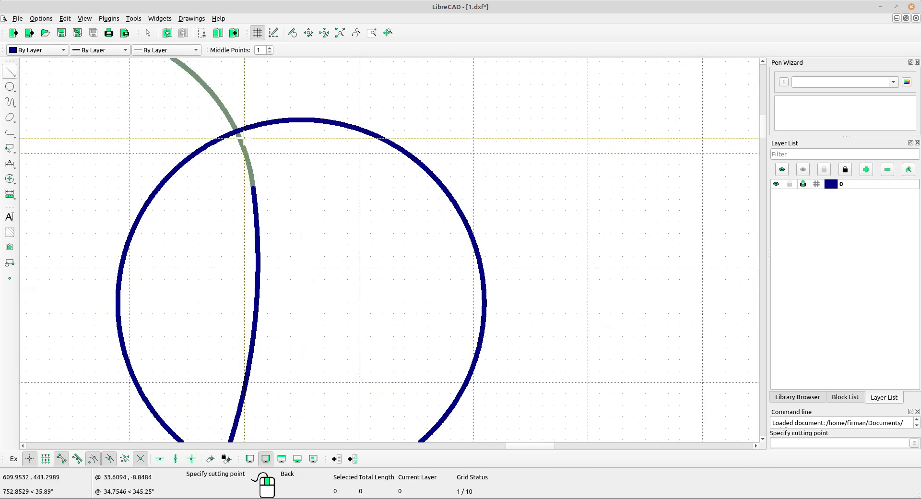
click(245, 137)
scroll(360, 201, down, 2)
right_click(473, 210)
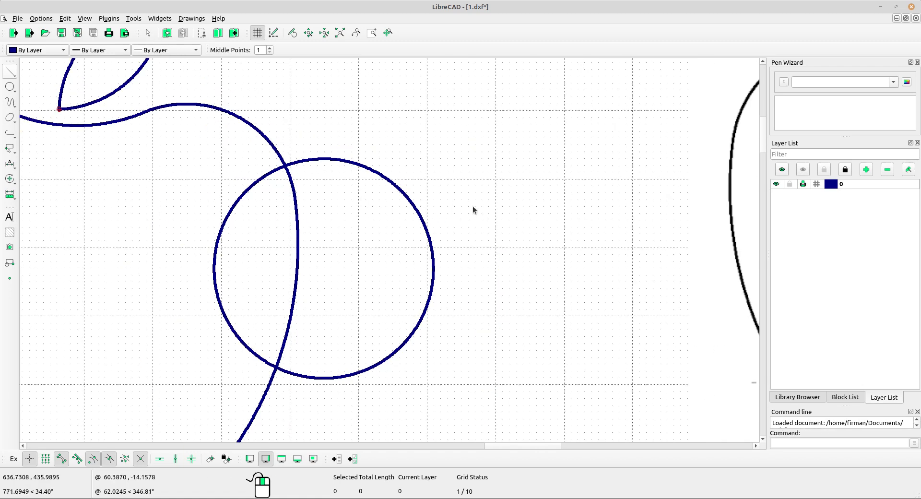
Delete the bite circle's outer arc and the side-curve piece inside the bite.
drag(473, 206, 383, 262)
drag(312, 268, 282, 236)
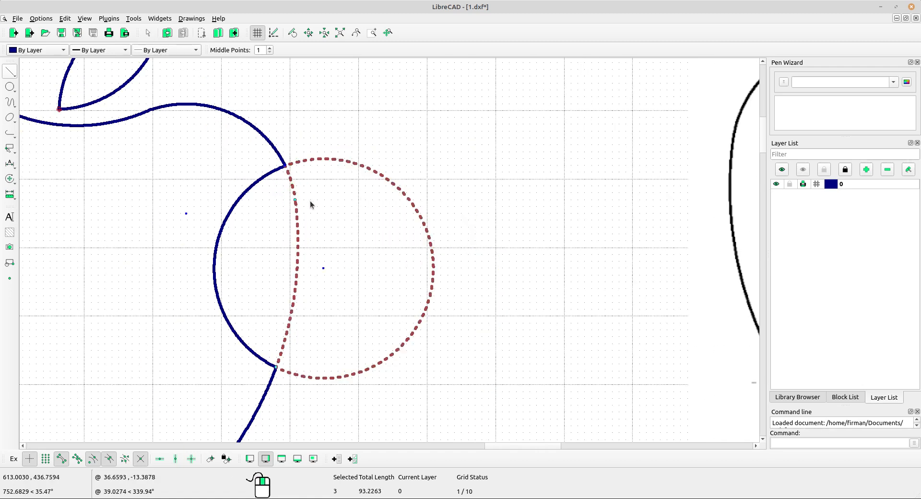
click(337, 210)
scroll(365, 206, down, 5)
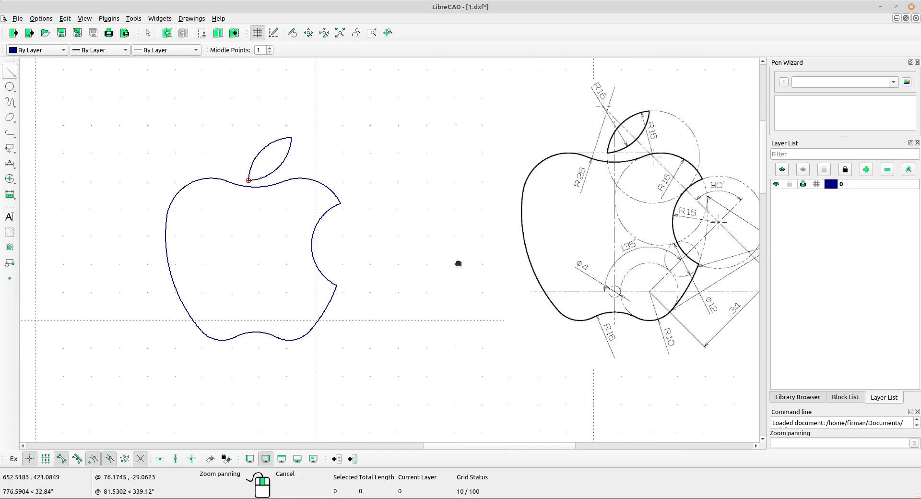
Pan and zoom out to frame the outline, dimensioned reference and black logo together.
middle_drag(457, 262, 329, 249)
scroll(329, 249, down, 2)
middle_drag(479, 247, 425, 278)
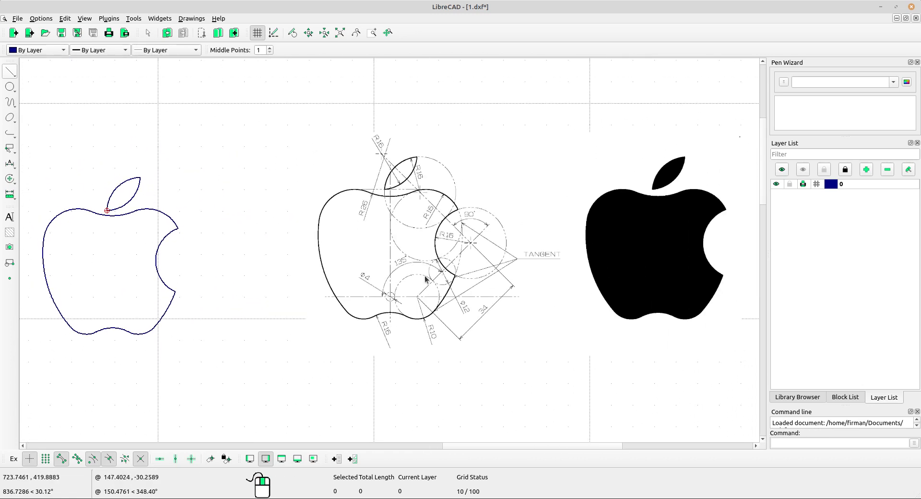